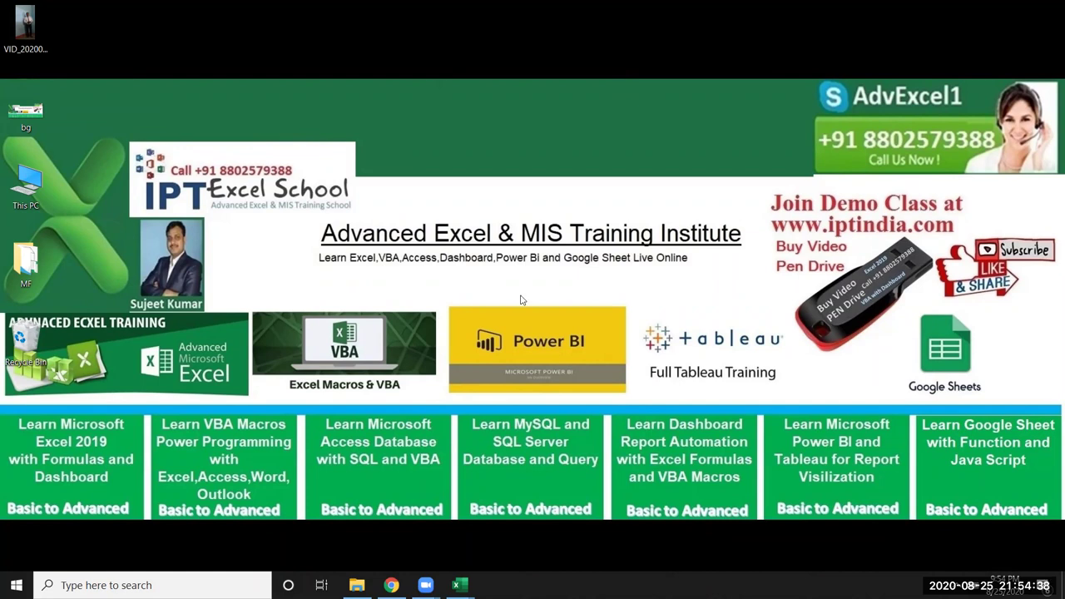
Step: Switch to the blank Book1 workbook in Excel using the taskbar
left_click(456, 585)
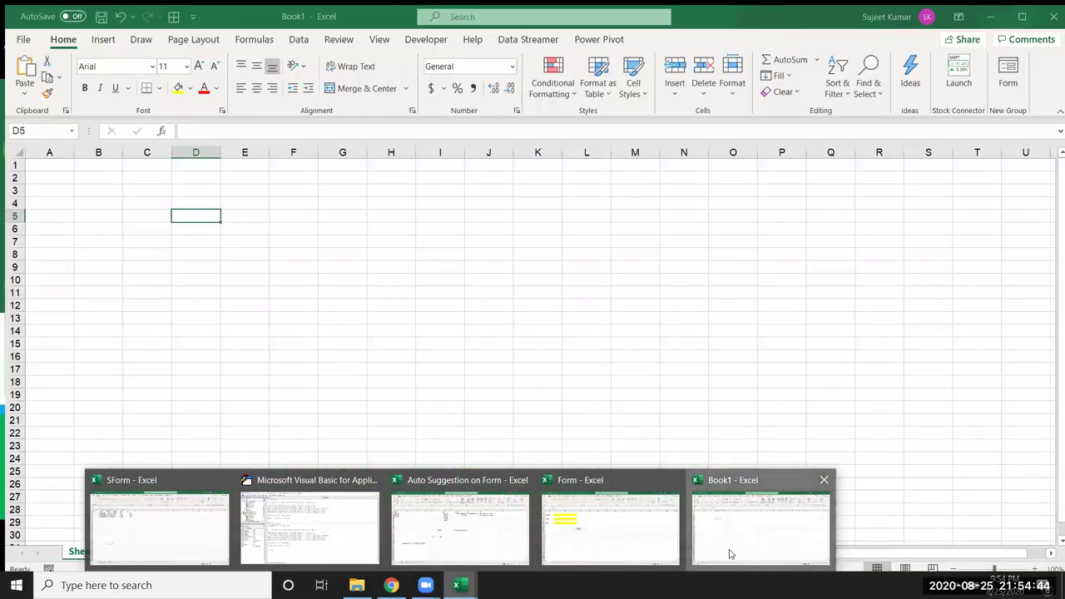
left_click(730, 554)
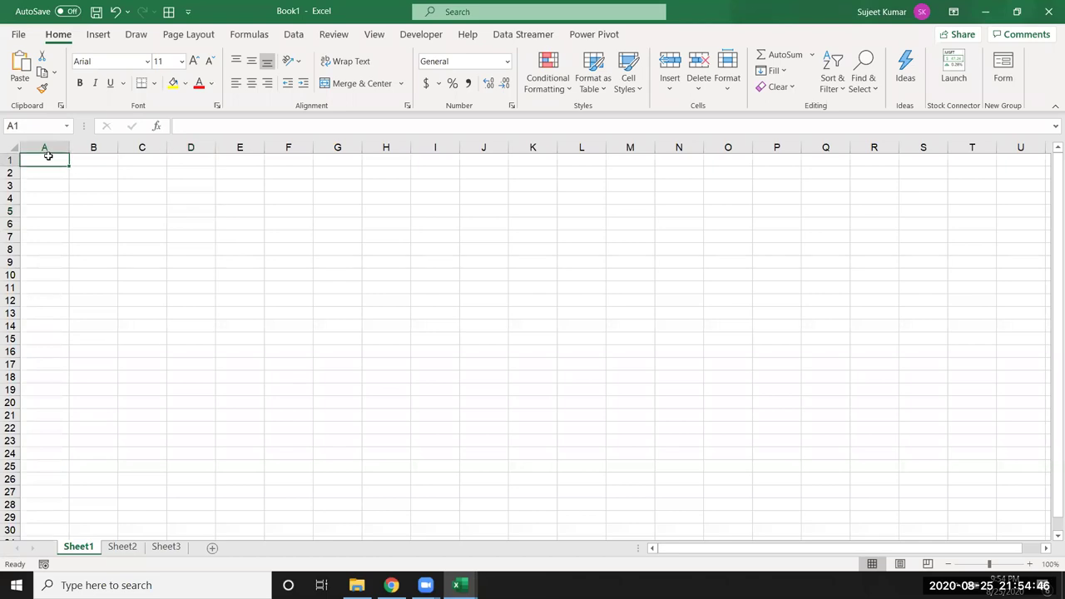
Step: Put the Name header in A1 and fill dates 1-Aug through 11-Sep across row 1
type("Nm")
key("BackSpace")
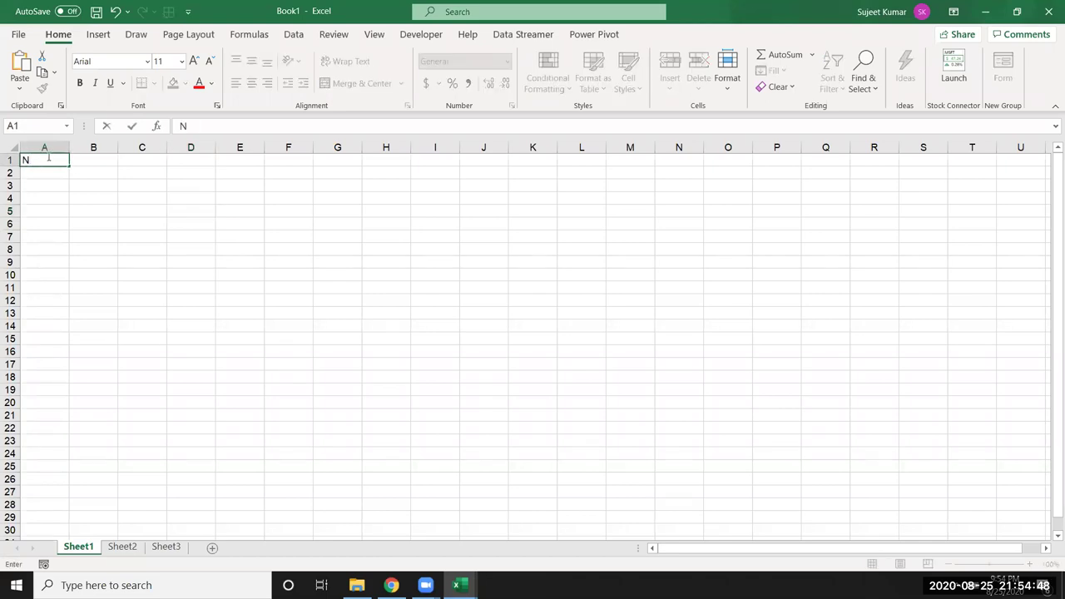
type("ame")
key("Tab")
type("1")
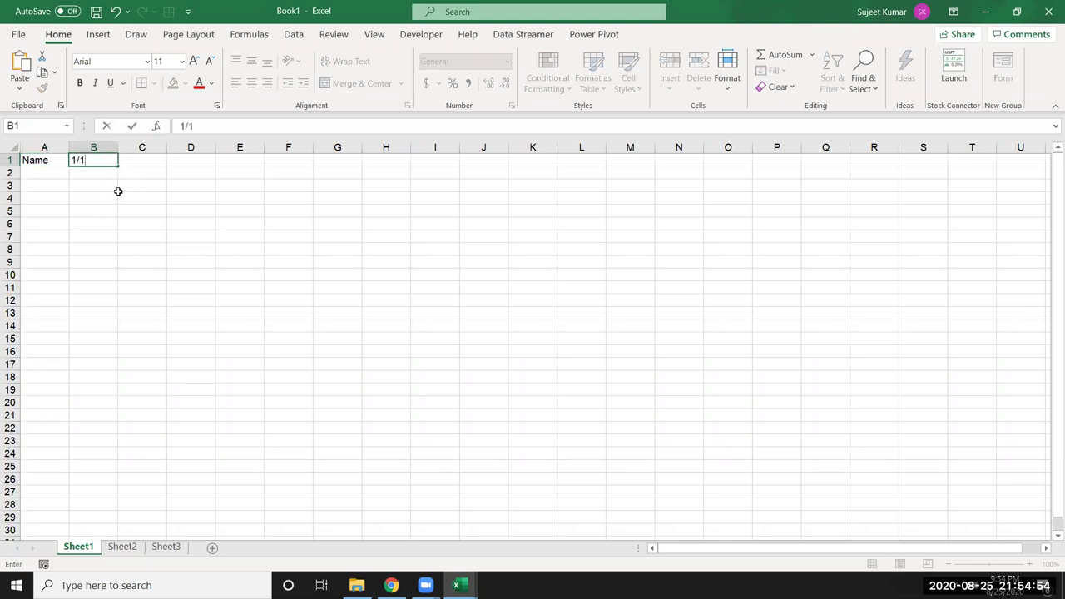
key("Escape")
type("8/1")
key("Return")
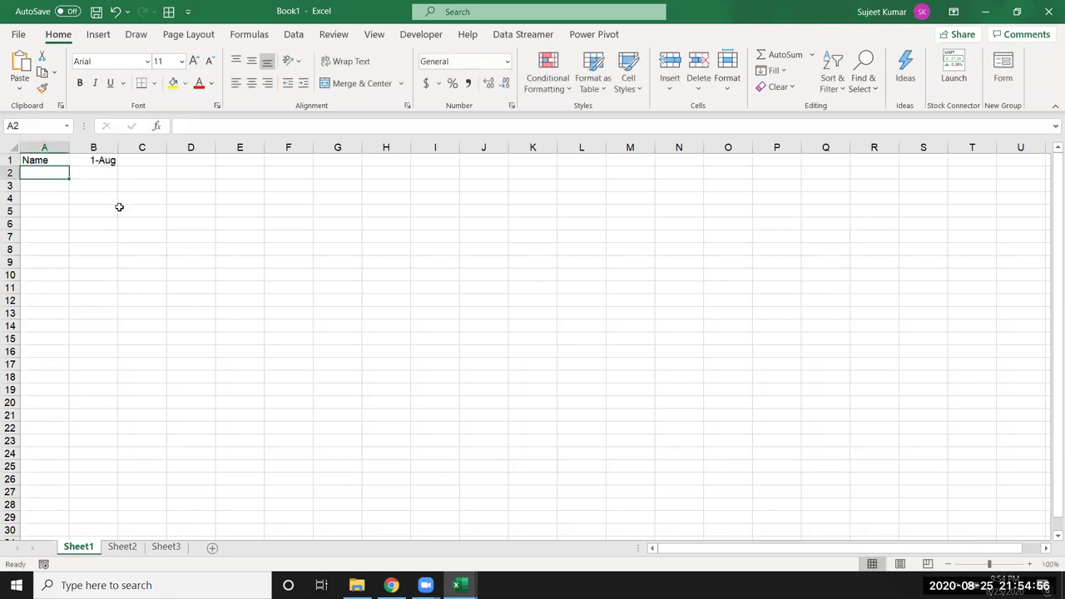
left_click(116, 160)
left_click_drag(117, 161, 1051, 182)
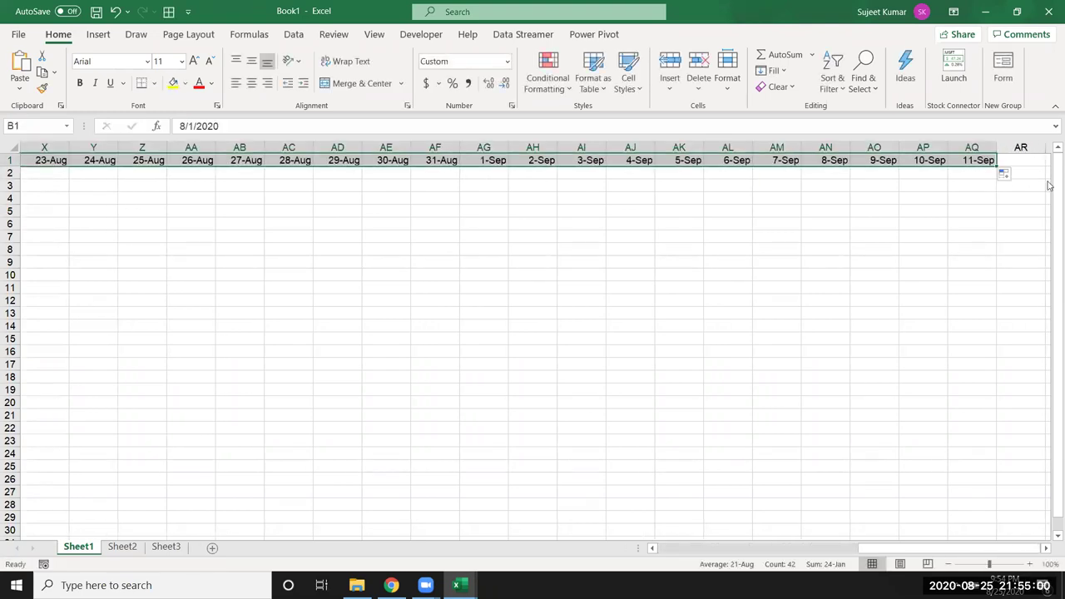
Step: Fill column A with twelve city names from Pune down to row 13, then begin a formula in B2
key("ctrl+Home")
key("Down")
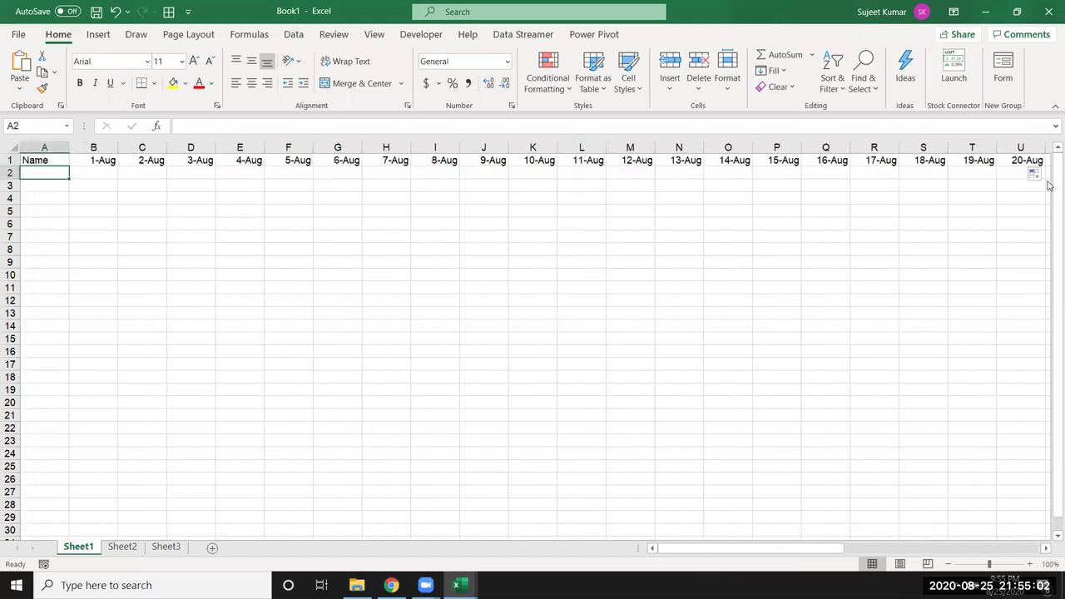
type("Pune")
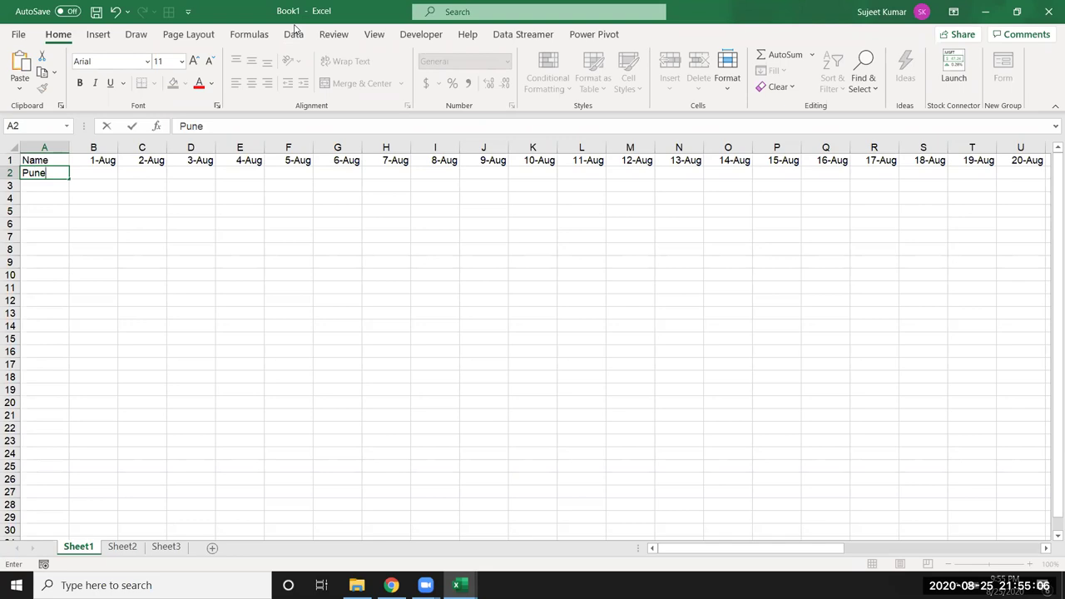
left_click(131, 125)
left_click_drag(69, 179, 71, 314)
left_click(111, 173)
type("=")
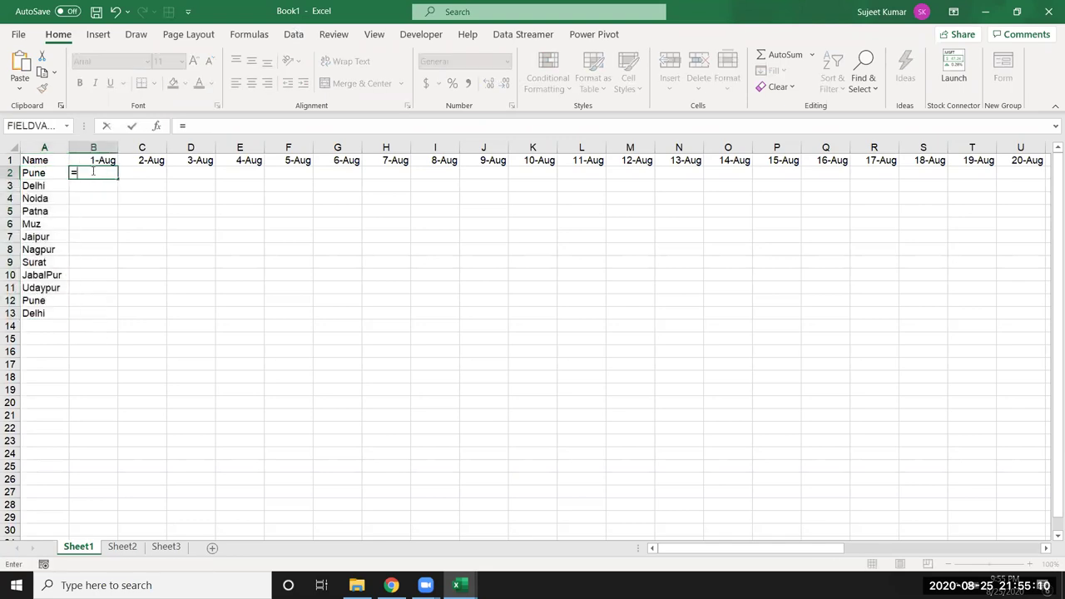
type("ra")
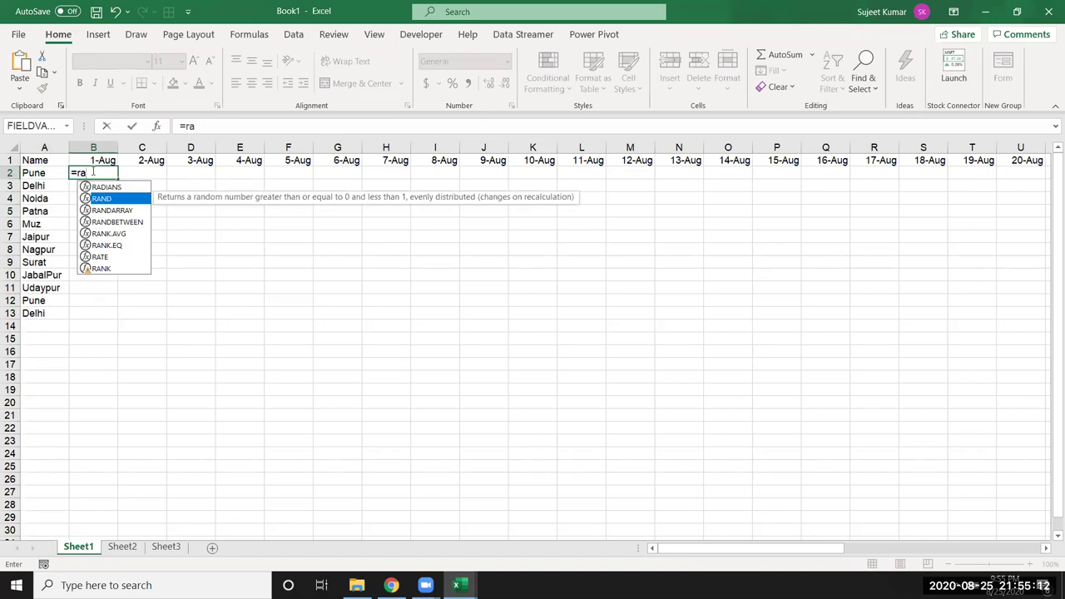
Step: Enter =RANDBETWEEN(10,90) in B2
key("Down")
key("Down")
key("Tab")
type("10,90")
key("ctrl+Return")
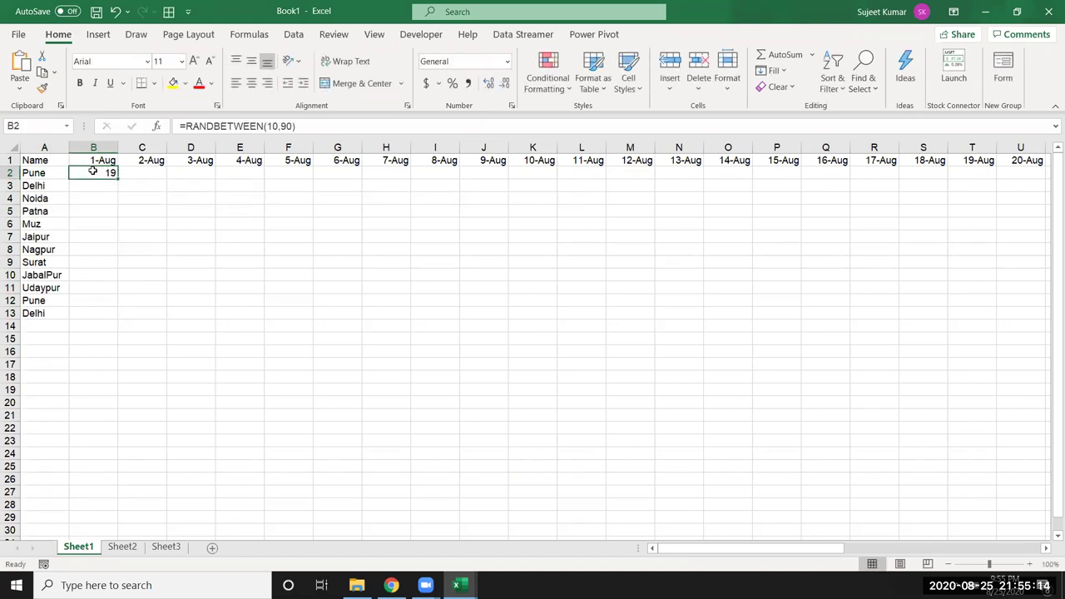
Step: Fill B2:AQ13 with the random formula and paste it back as fixed values
key("Up")
key("ctrl+Right")
key("Down")
key("ctrl+shift+Left")
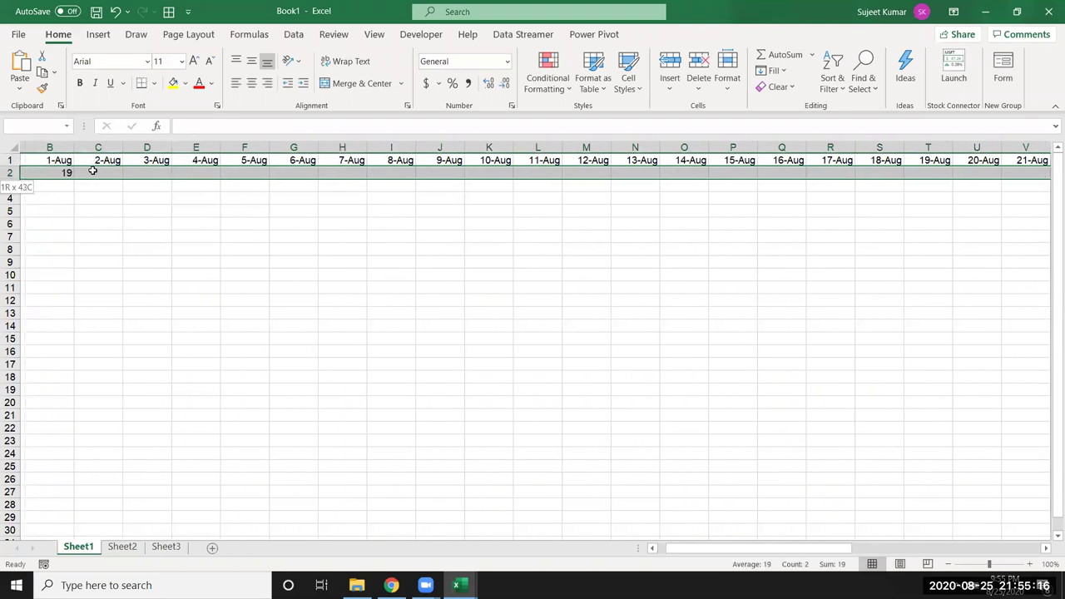
key("shift+Down")
key("shift+Down")
key("shift+Down")
key("shift+Down")
key("shift+Down")
key("shift+Down")
key("shift+Down")
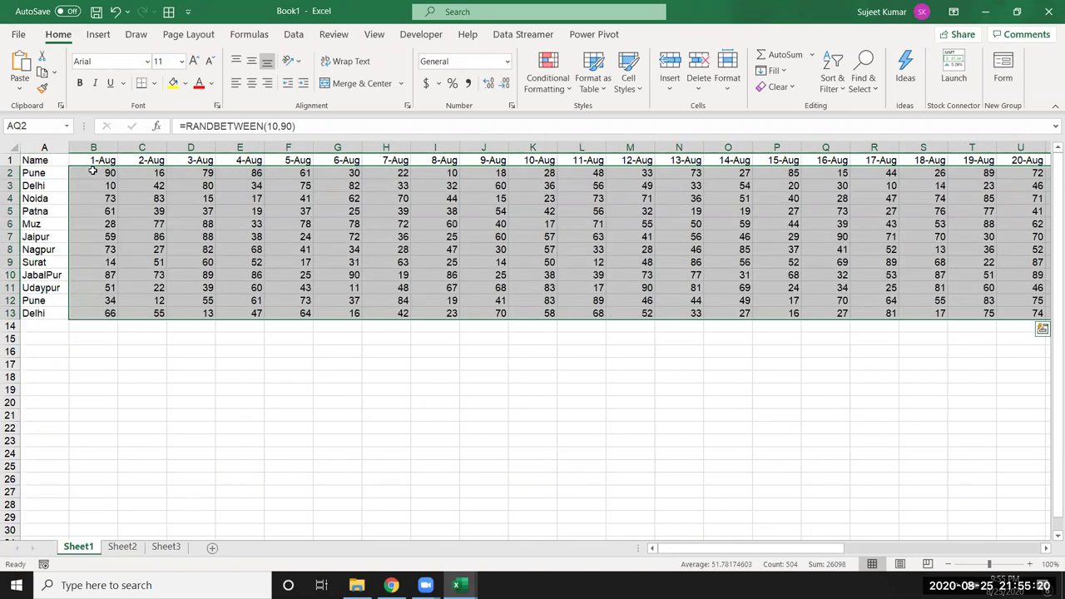
key("ctrl+c")
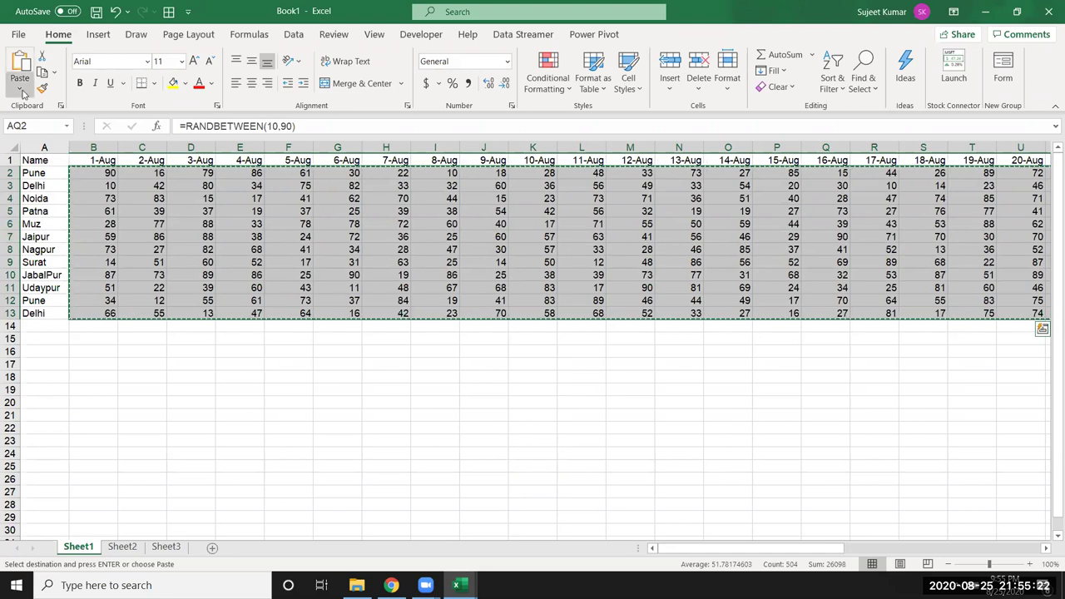
left_click(20, 88)
left_click(18, 195)
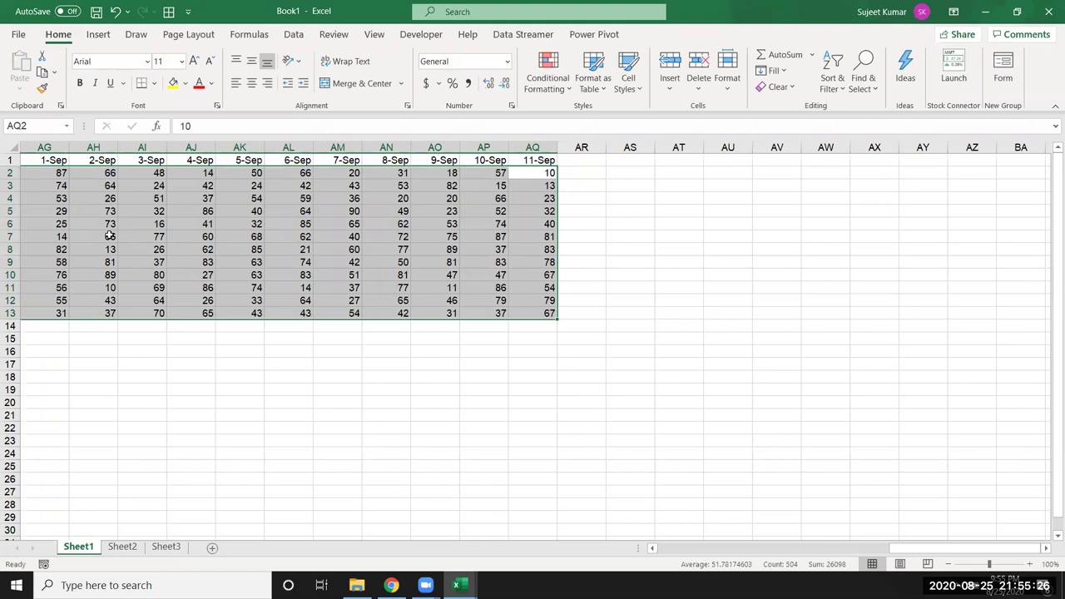
key("ctrl+Left")
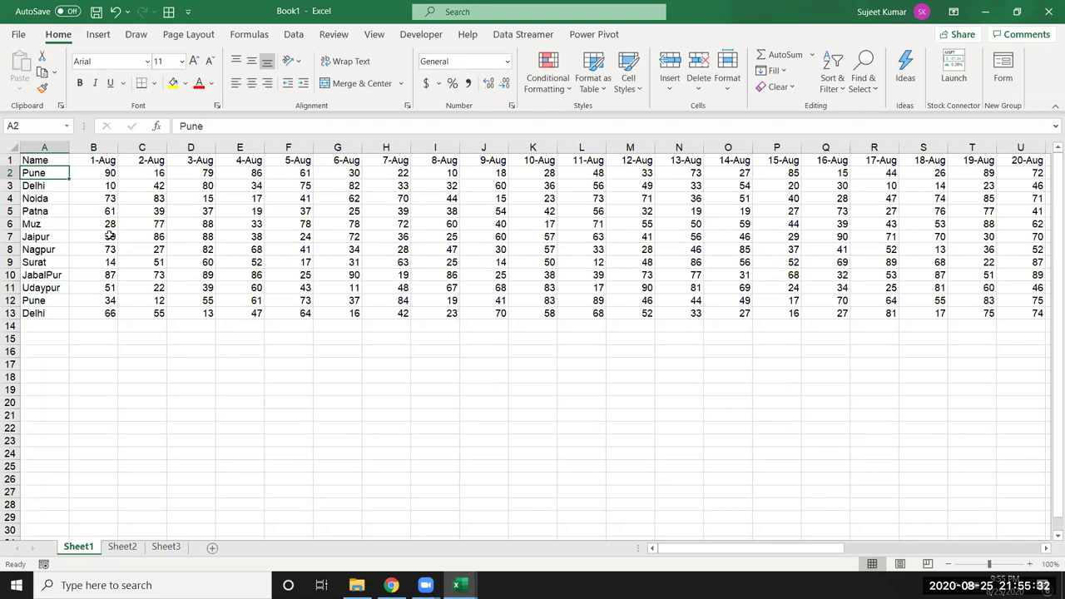
key("ctrl+Up")
key("Right")
key("Right")
key("Right")
key("Right")
key("Right")
key("Right")
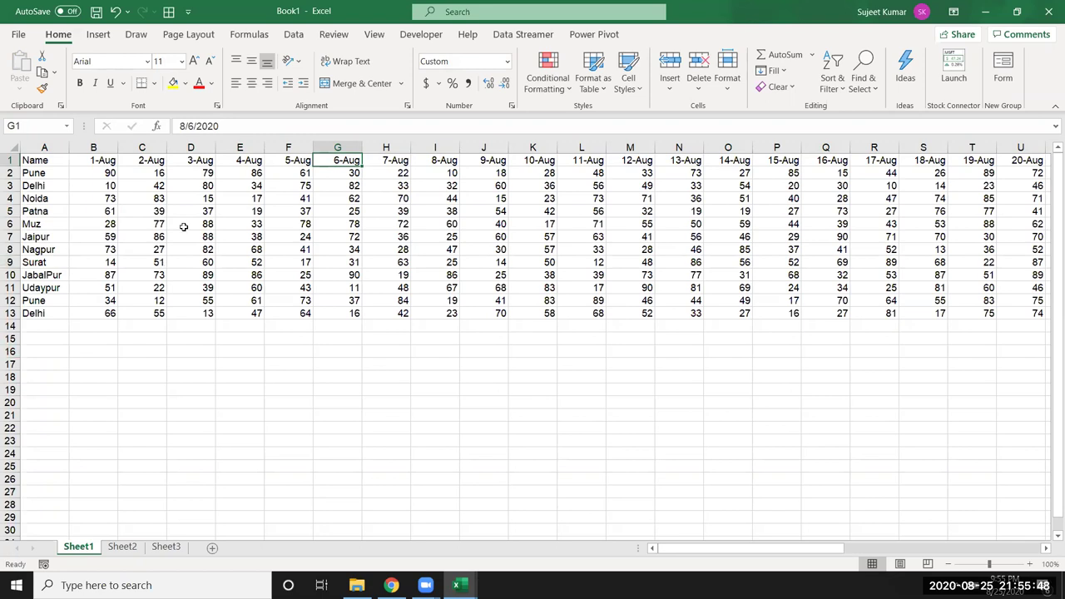
left_click_drag(40, 169, 34, 313)
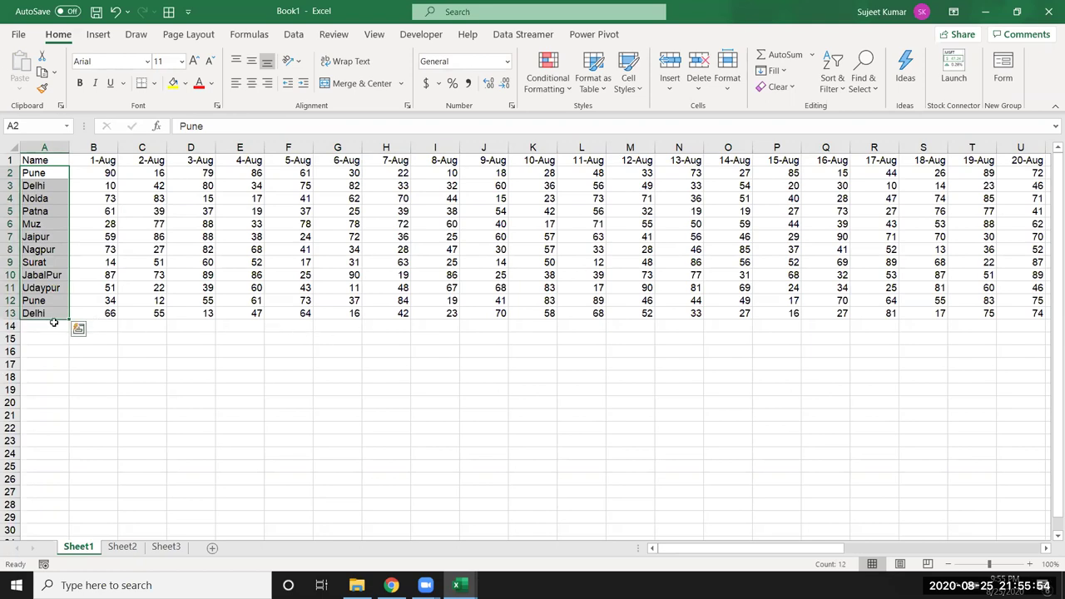
left_click(29, 327)
left_click_drag(32, 355, 33, 466)
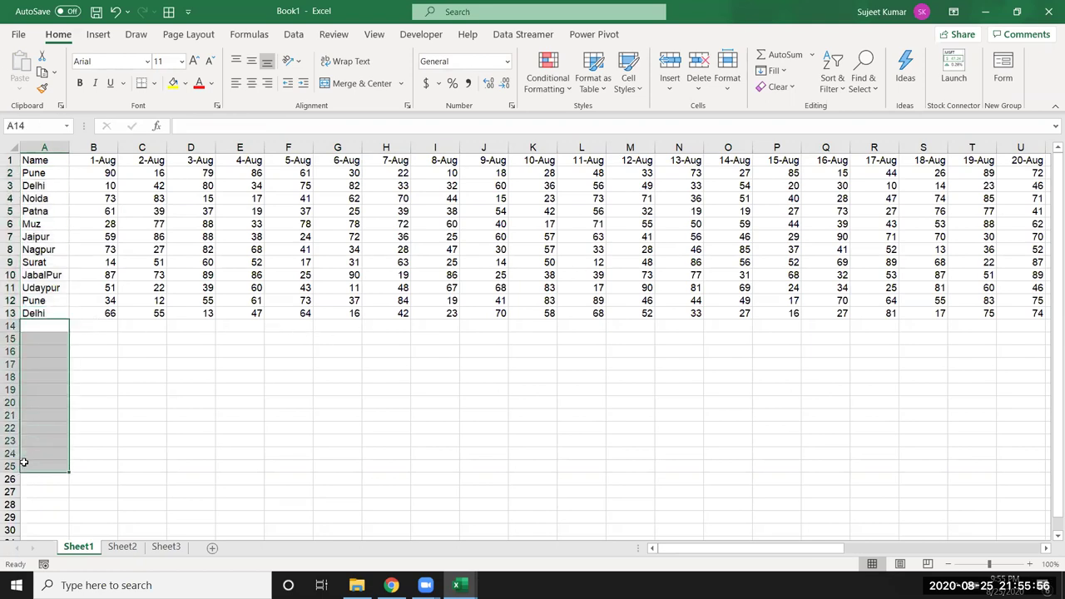
left_click(137, 412)
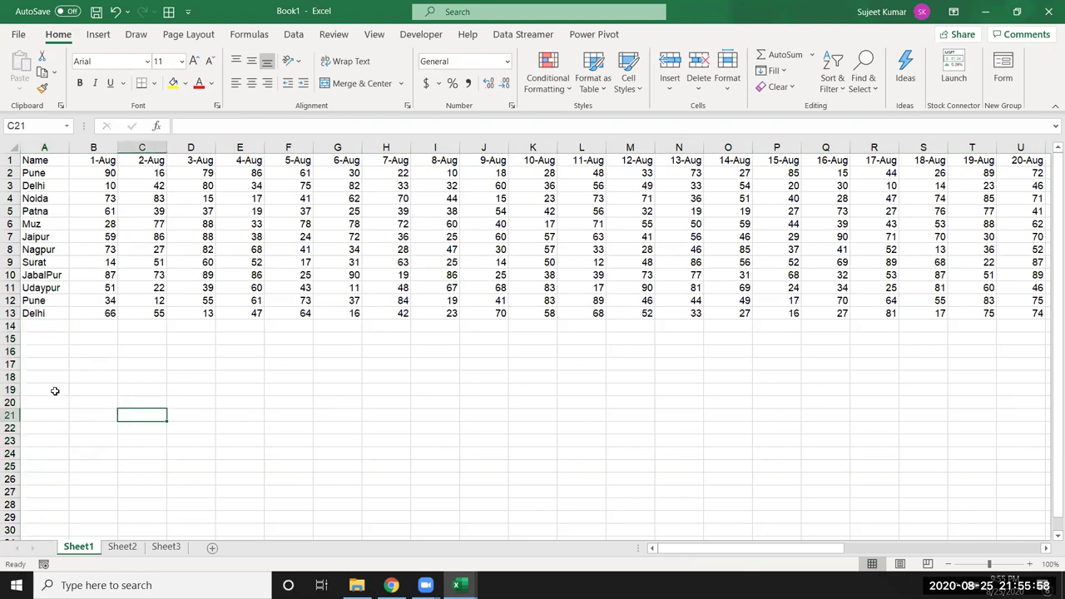
Step: Add Name, Date and Sales headers in row 19 below the grid
left_click(55, 392)
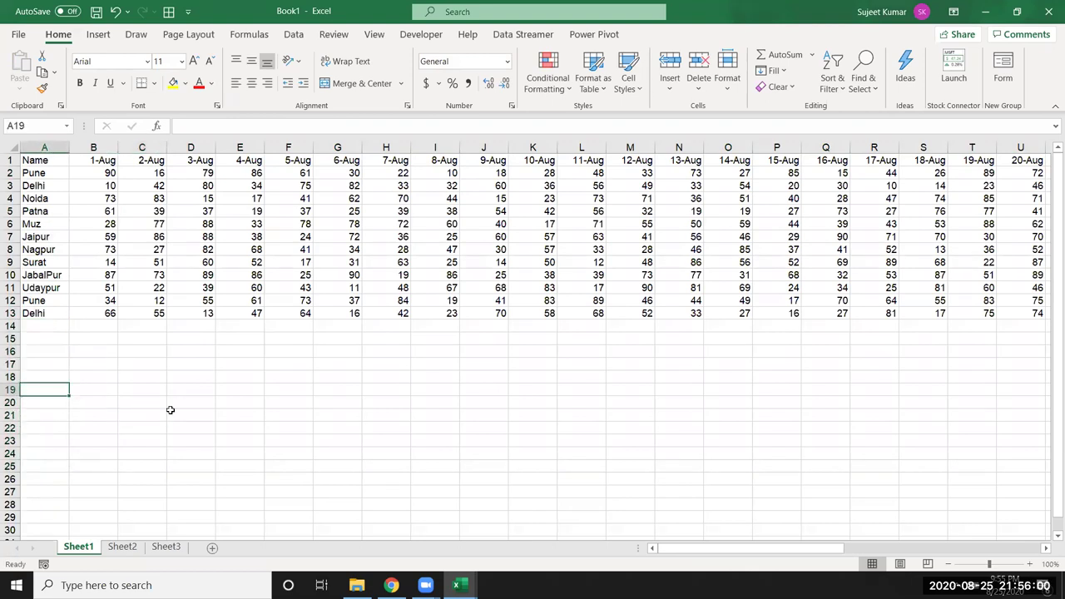
type("Name")
key("Tab")
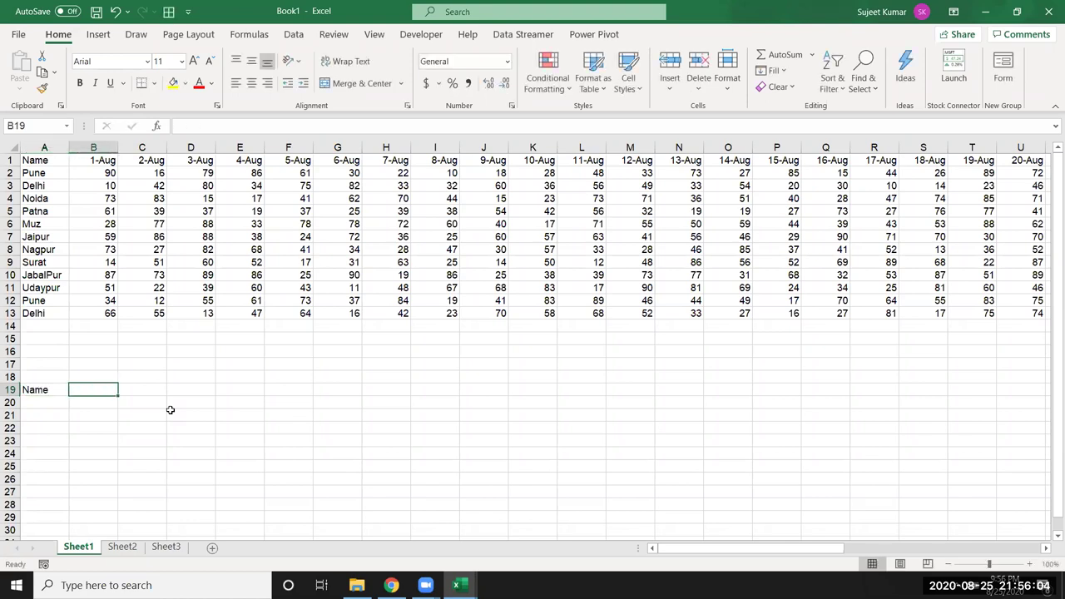
type("Date")
key("Tab")
type("SAles")
key("Return")
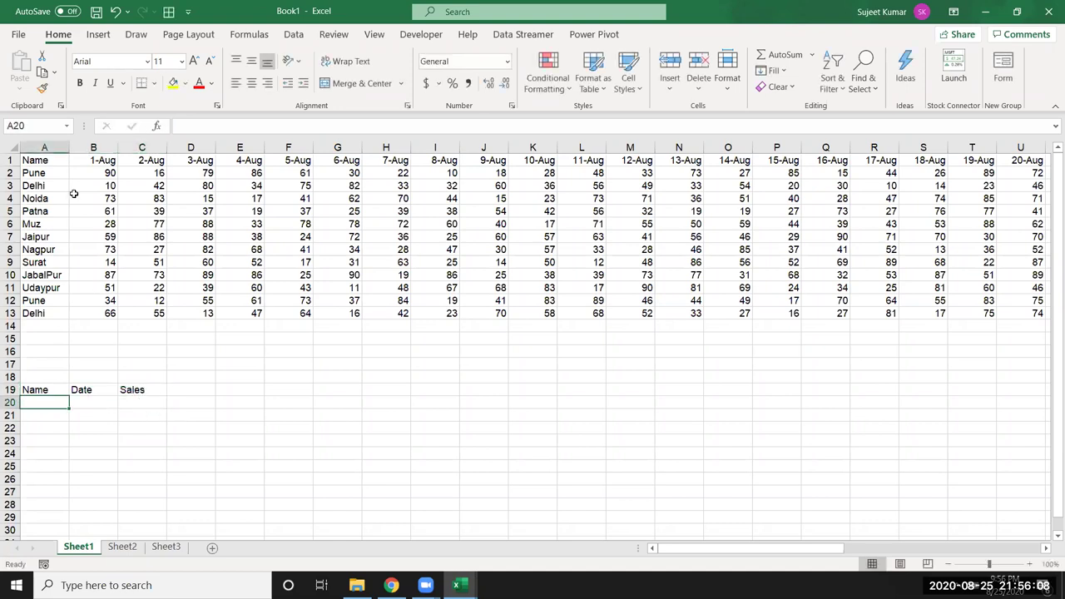
Step: Copy the city names A2:A13 under the Name header, starting at A20
left_click_drag(39, 173, 45, 314)
key("ctrl+c")
left_click(46, 394)
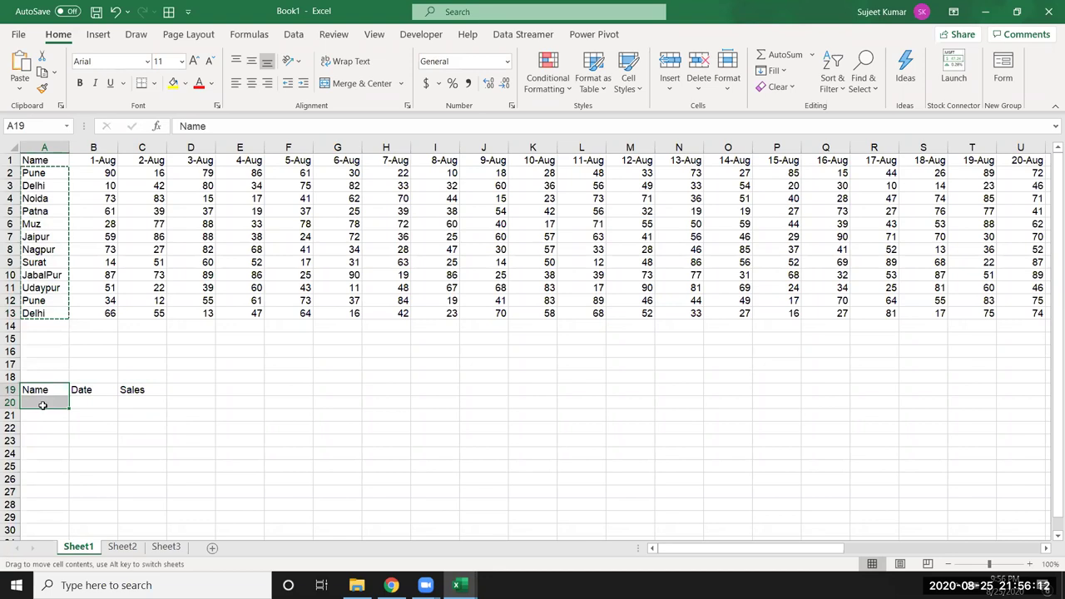
left_click(41, 403)
key("ctrl+v")
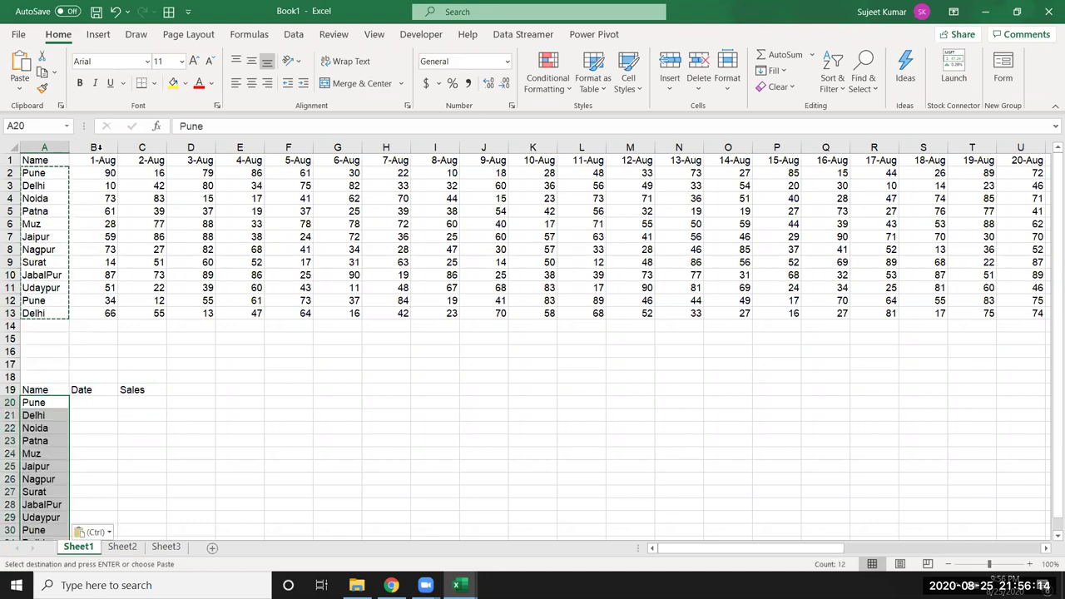
Step: Paste the 1-Aug date beside every city in the Date column
left_click(94, 151)
left_click(93, 159)
key("ctrl+c")
left_click_drag(94, 403, 89, 518)
key("ctrl+v")
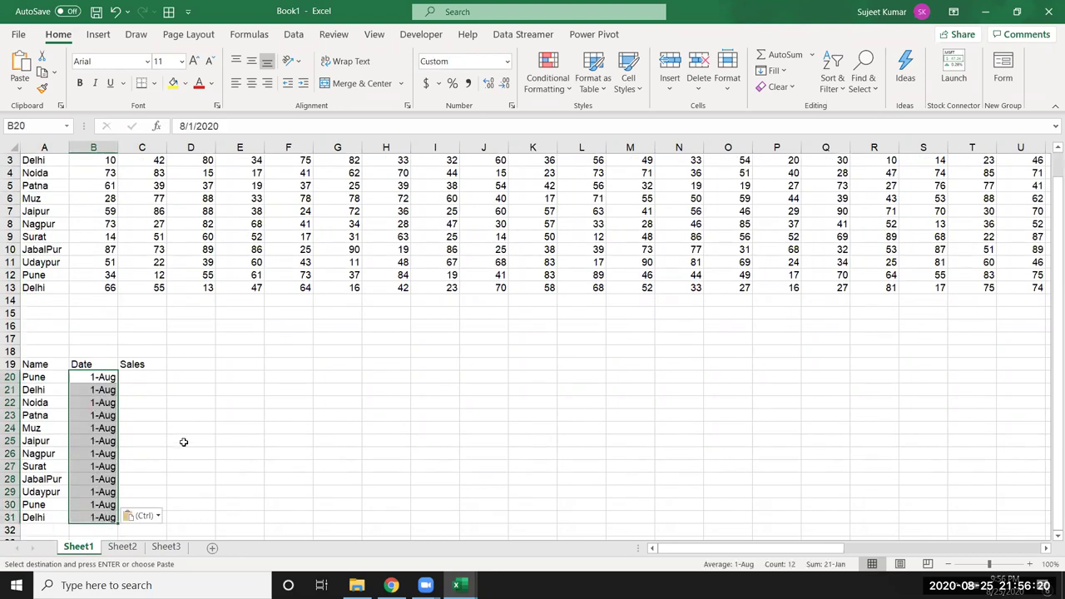
Step: Copy the 1-Aug sales figures into the Sales column
left_click(179, 428)
mouse_move(111, 287)
left_mouse_down()
mouse_move(91, 178)
mouse_move(102, 167)
mouse_move(93, 172)
left_mouse_up()
key("ctrl+c")
left_click(153, 406)
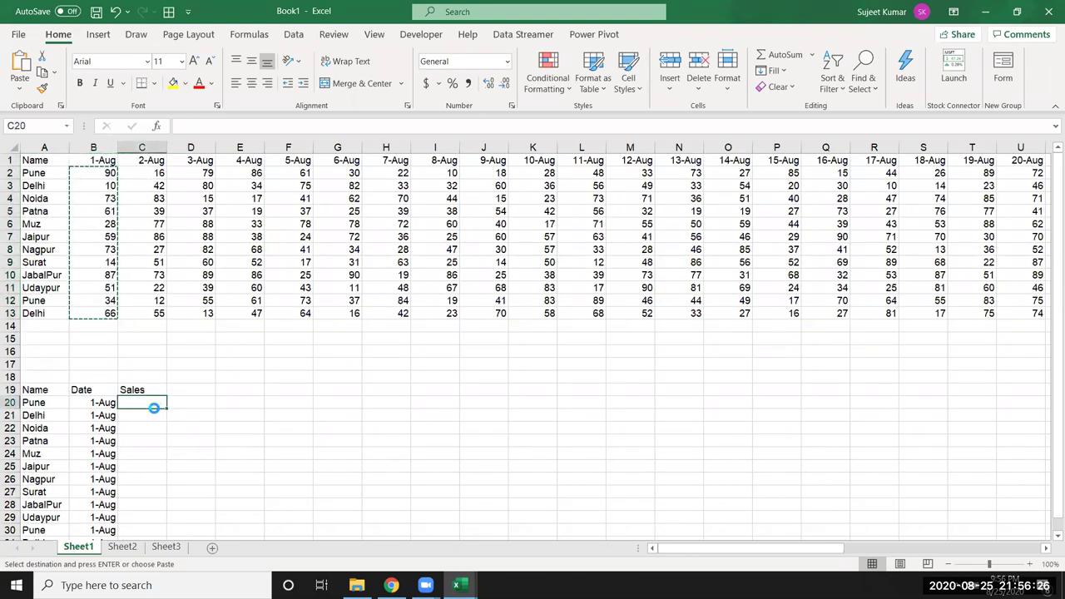
key("ctrl+v")
Step: Clear the sample entries in A20:C31, keeping only the row 19 headers
scroll(237, 383, "down", 3)
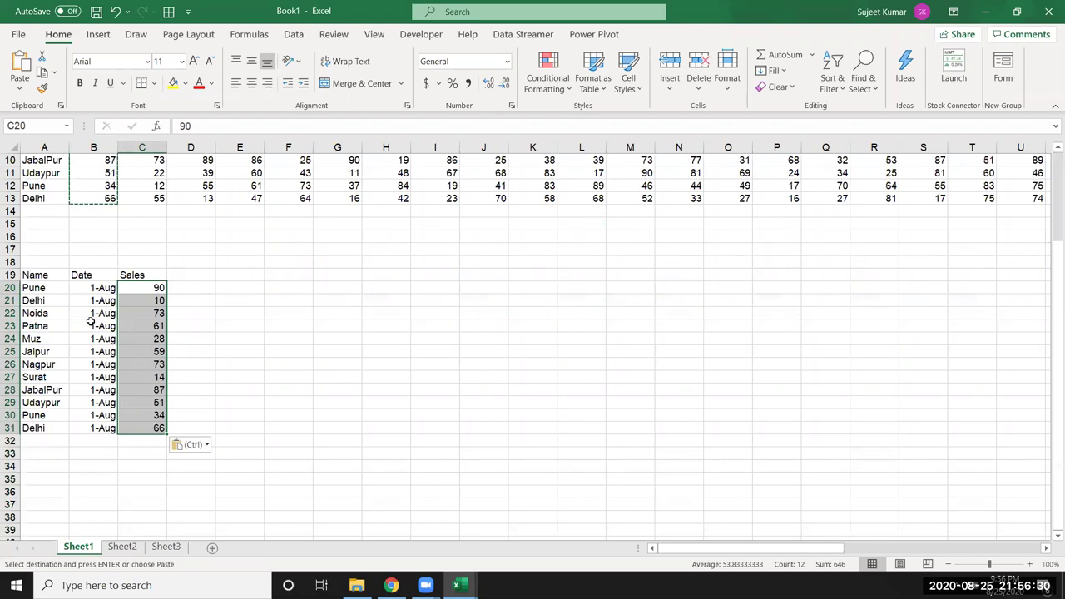
left_click(42, 442)
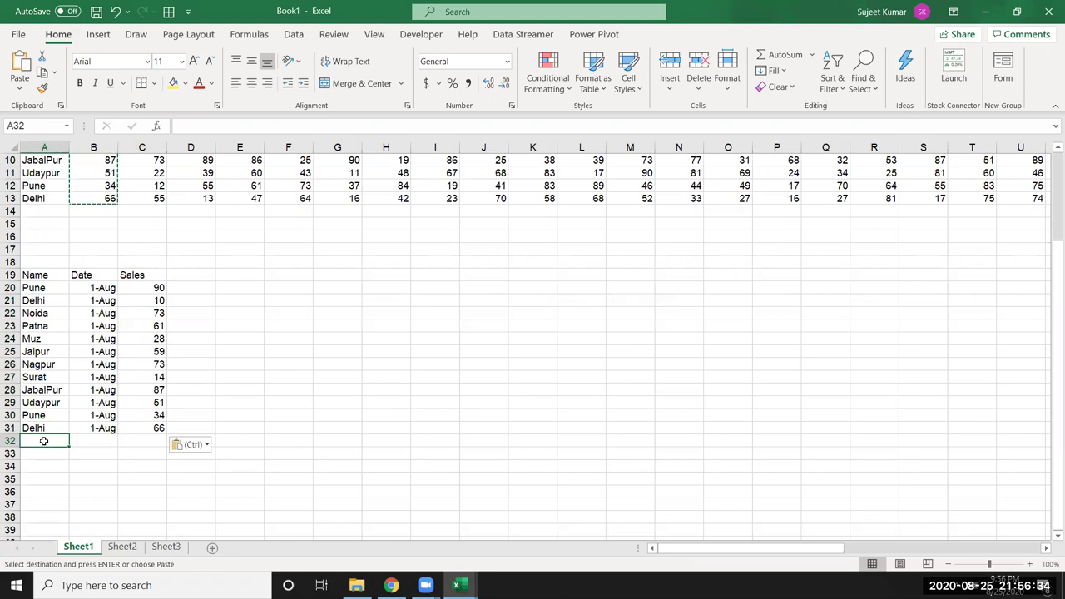
scroll(43, 441, "up", 3)
mouse_move(33, 403)
left_mouse_down()
mouse_move(136, 530)
mouse_move(137, 519)
left_mouse_up()
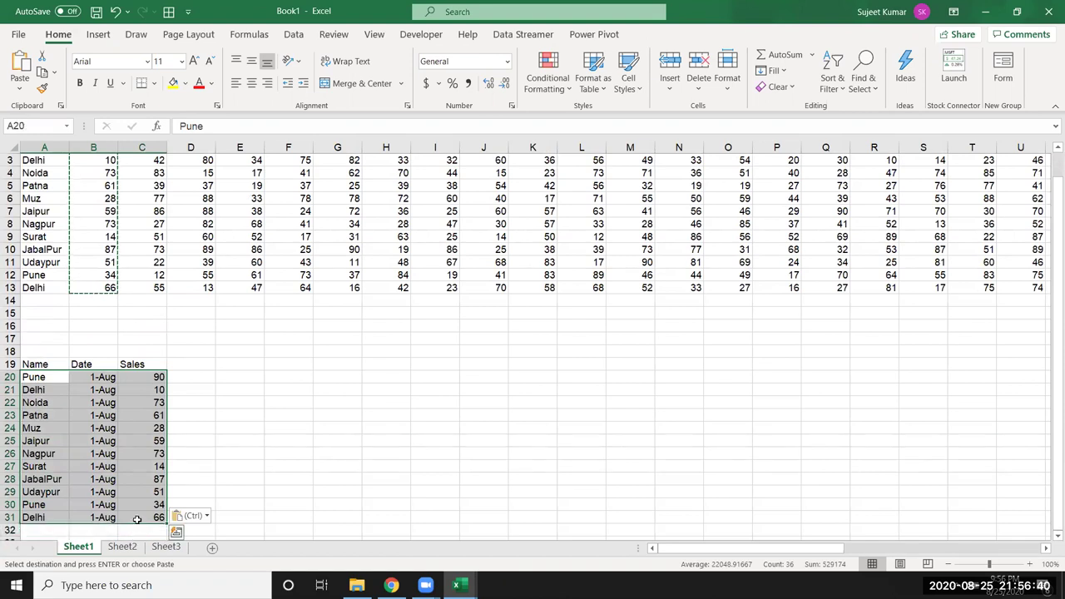
key("Delete")
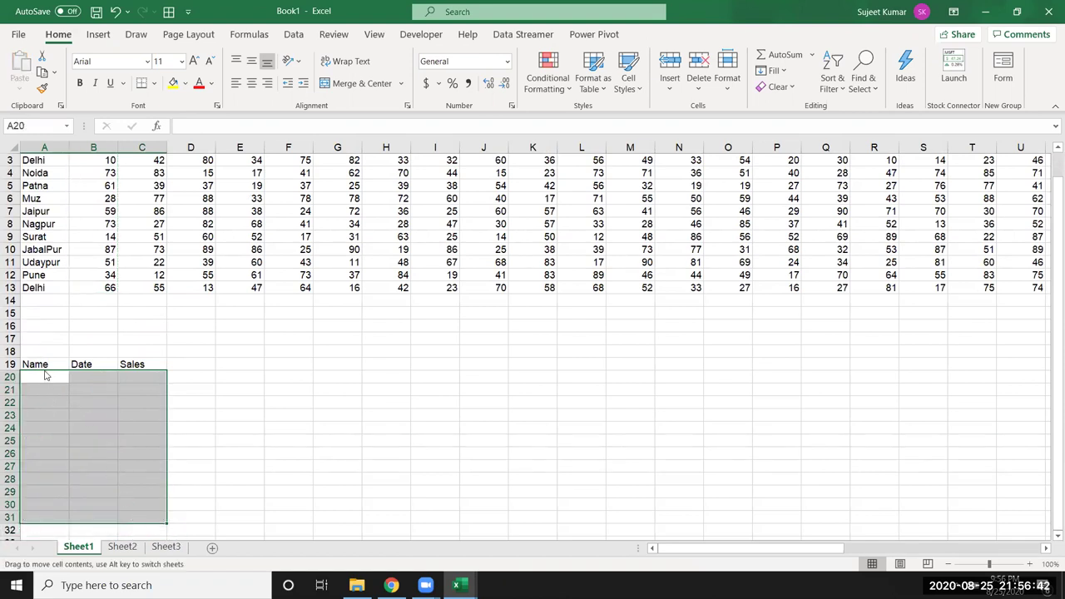
left_click(45, 378)
left_click(421, 34)
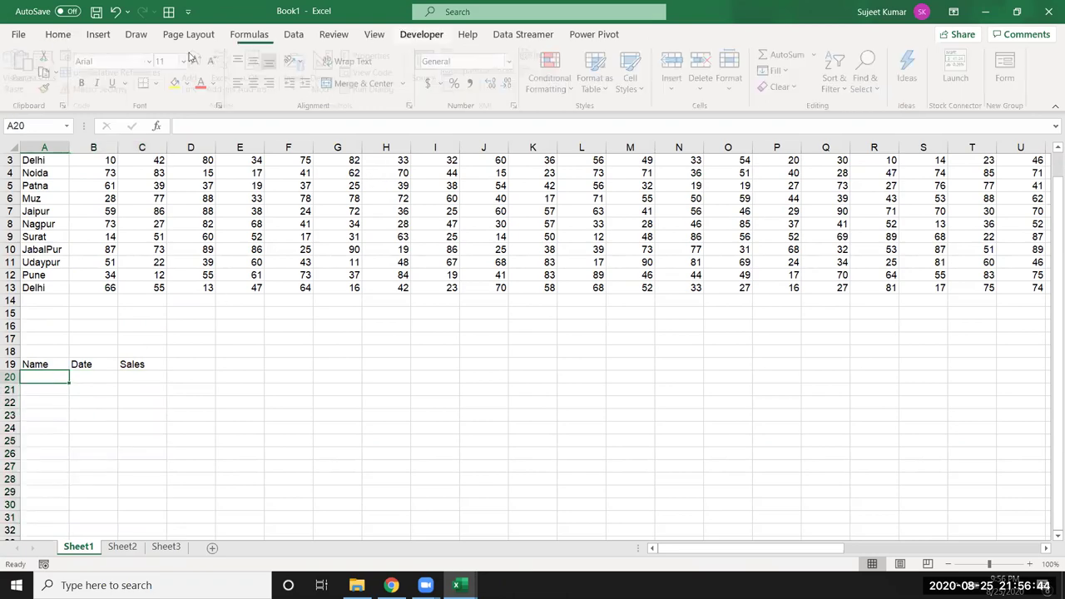
Step: In the VBA editor, collapse the Form.xlsm and SForm.xlsm projects and select Book1's Sheet2
left_click(18, 68)
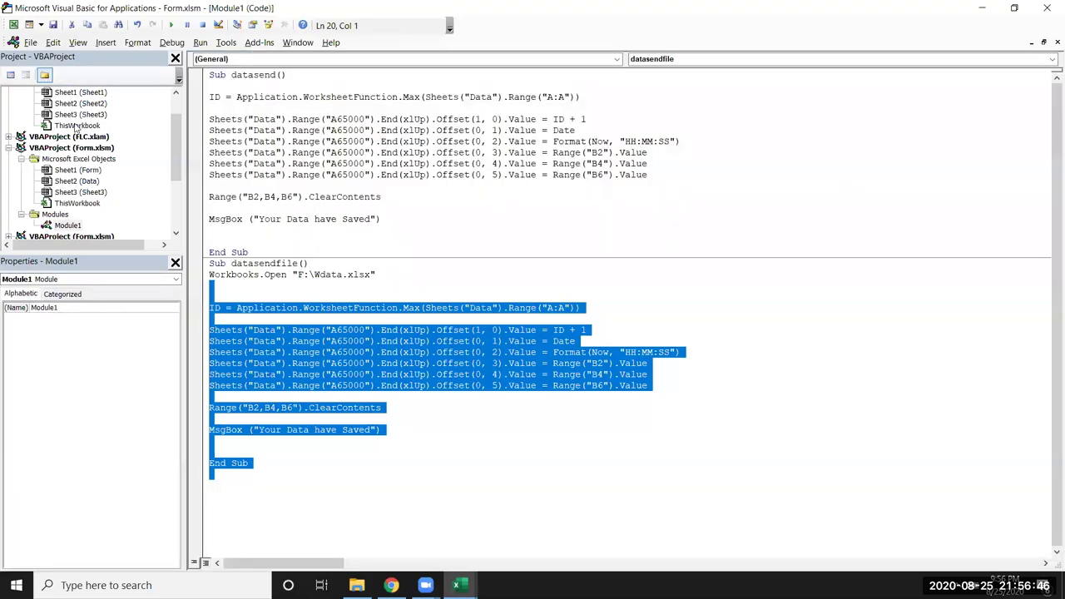
left_click(8, 147)
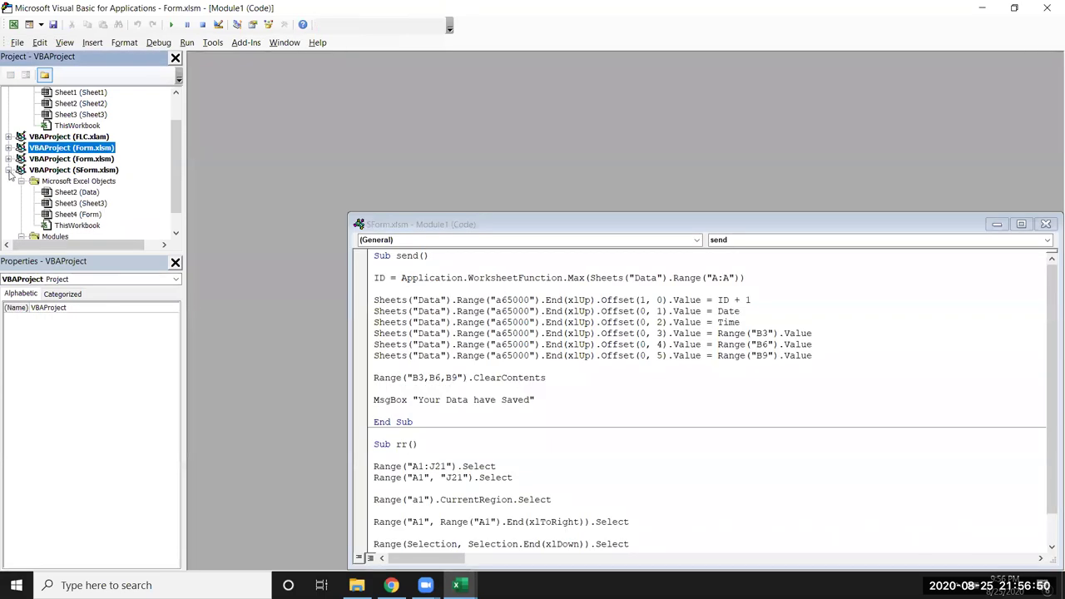
left_click(8, 170)
left_click(80, 136)
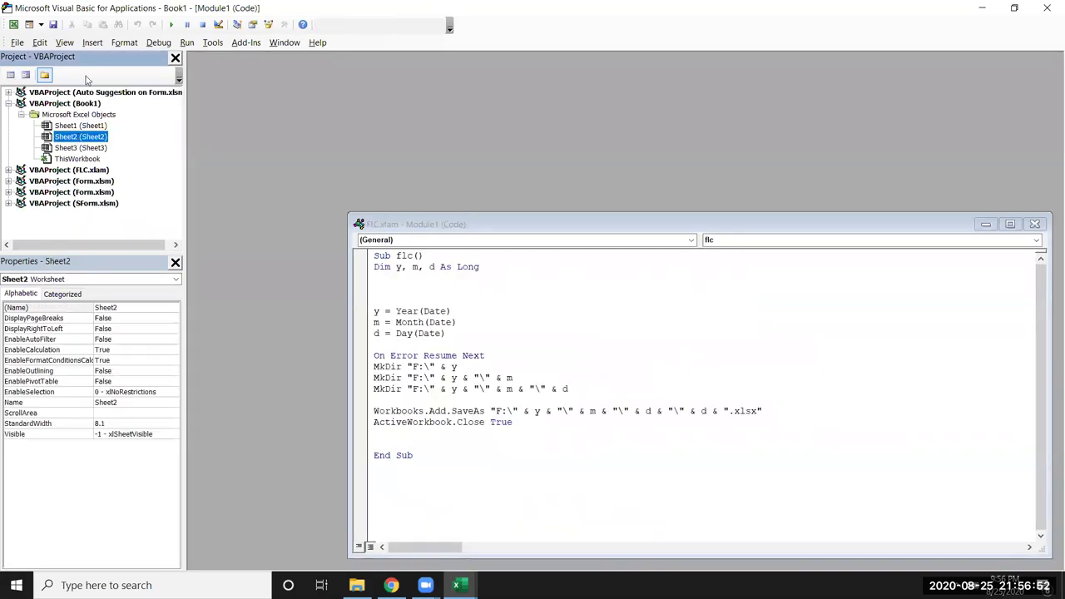
left_click(92, 42)
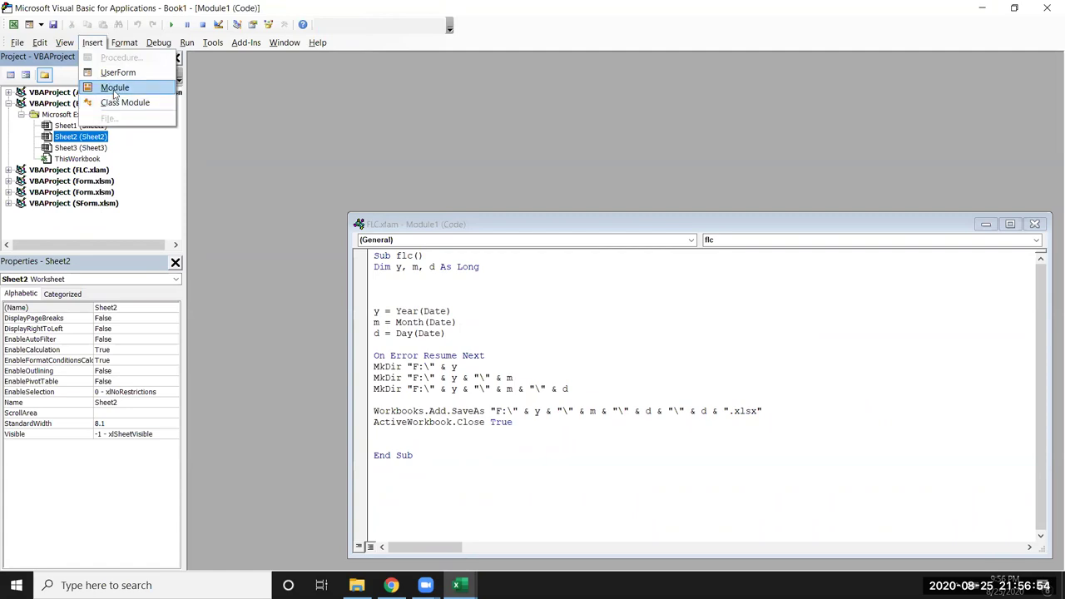
Step: Insert Module1, declare Sub rrr() and begin a For i = 2 To line
left_click(114, 87)
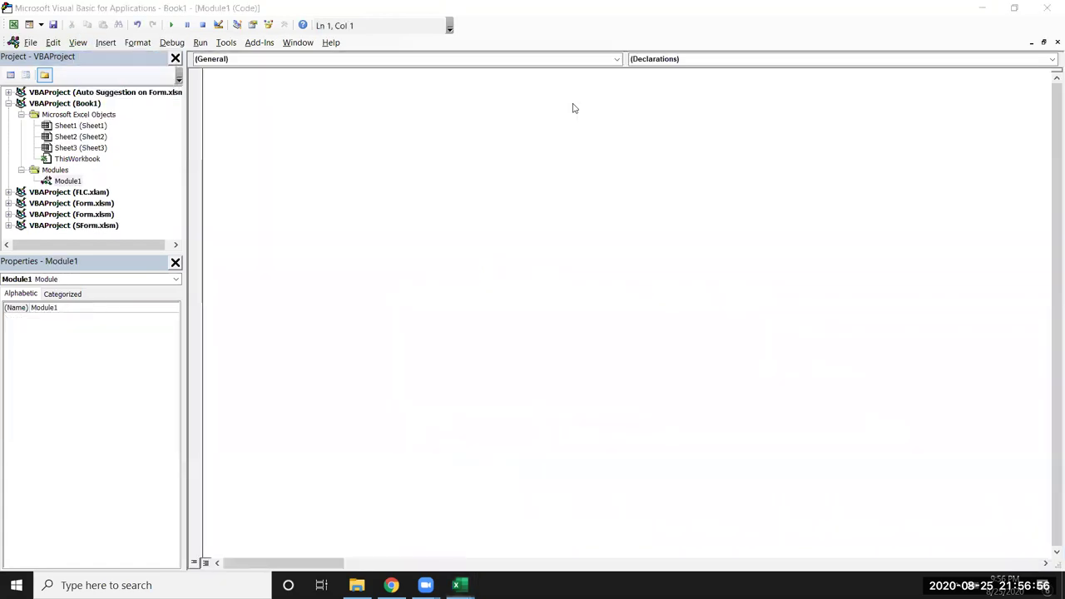
type("sub rrr()")
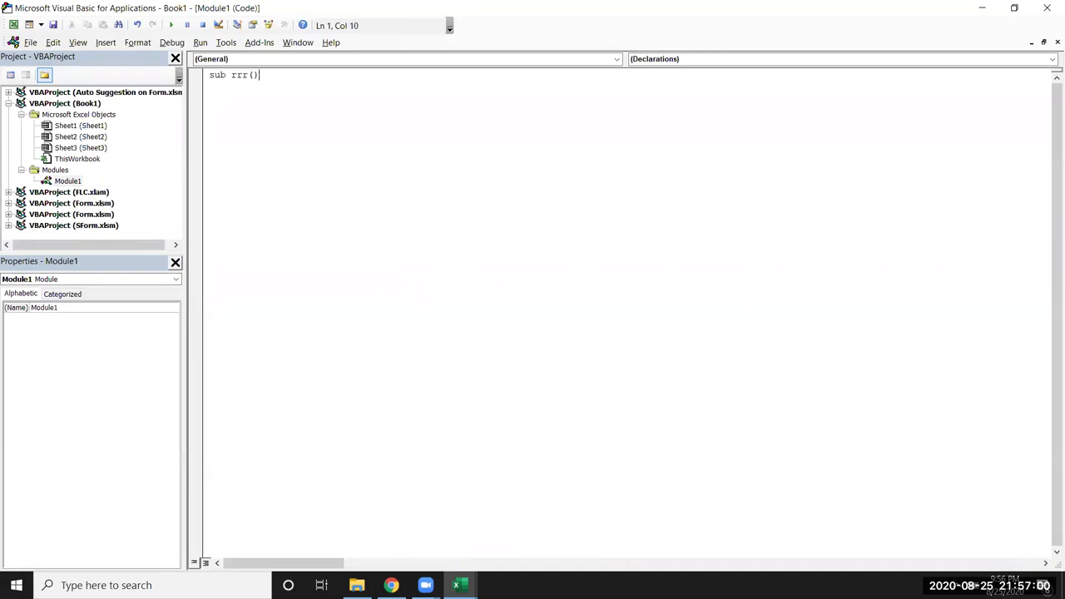
key("Return")
key("Return")
key("Return")
key("Up")
key("Up")
key("Up")
type("for i = 2 to")
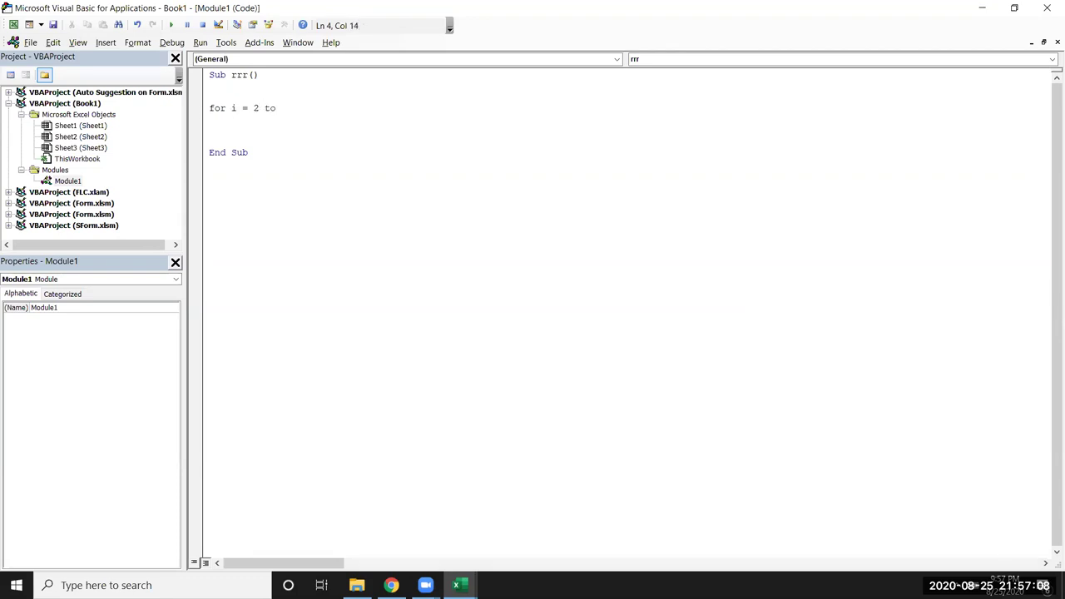
Step: Check on Sheet1 where the data's last column ends
key("alt+F11")
left_click(185, 165)
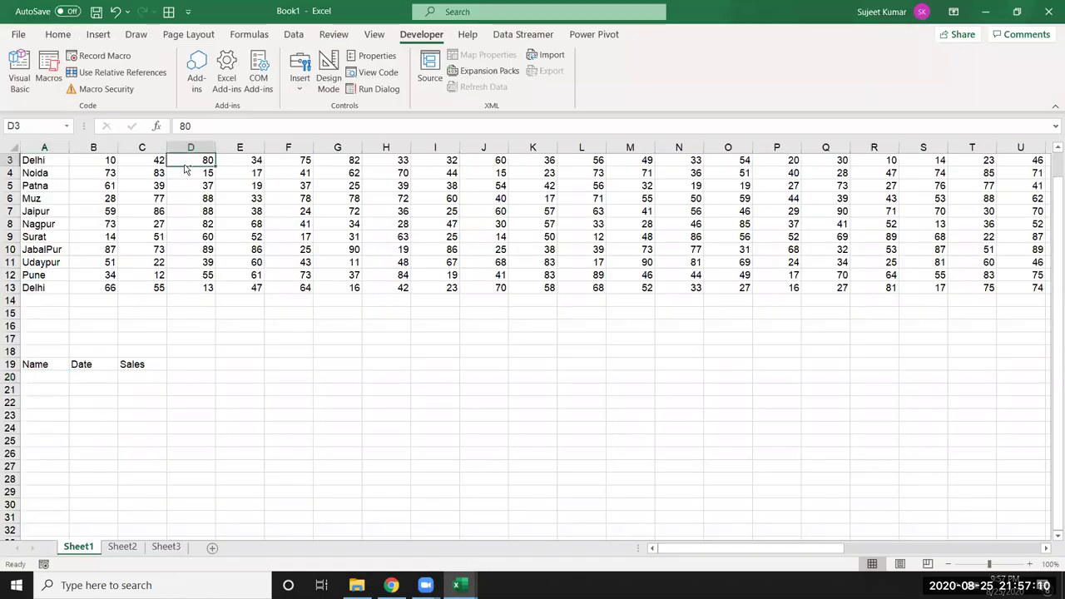
key("ctrl+Right")
key("Right")
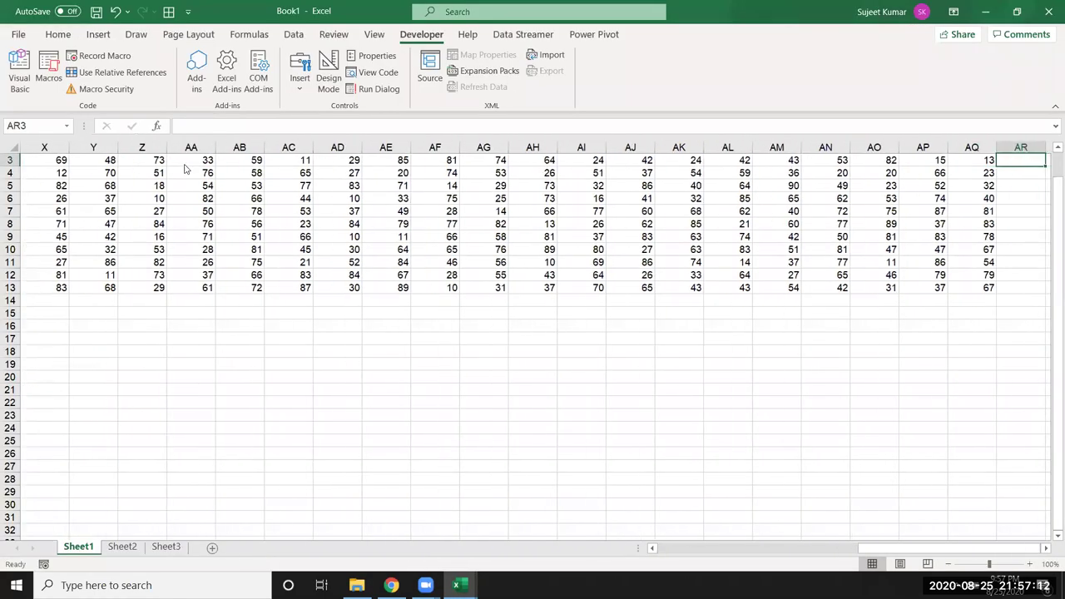
key("alt+F11")
Step: Complete the loop bound as Range("xfd1").End(xlToLeft).Column
type("rang")
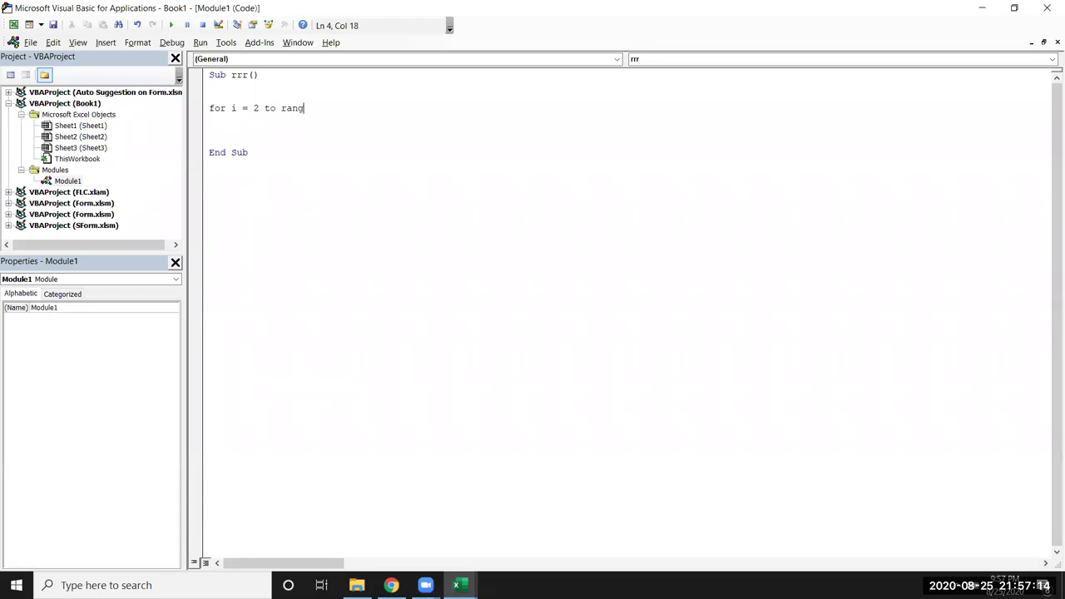
type("e(\"xfd1")
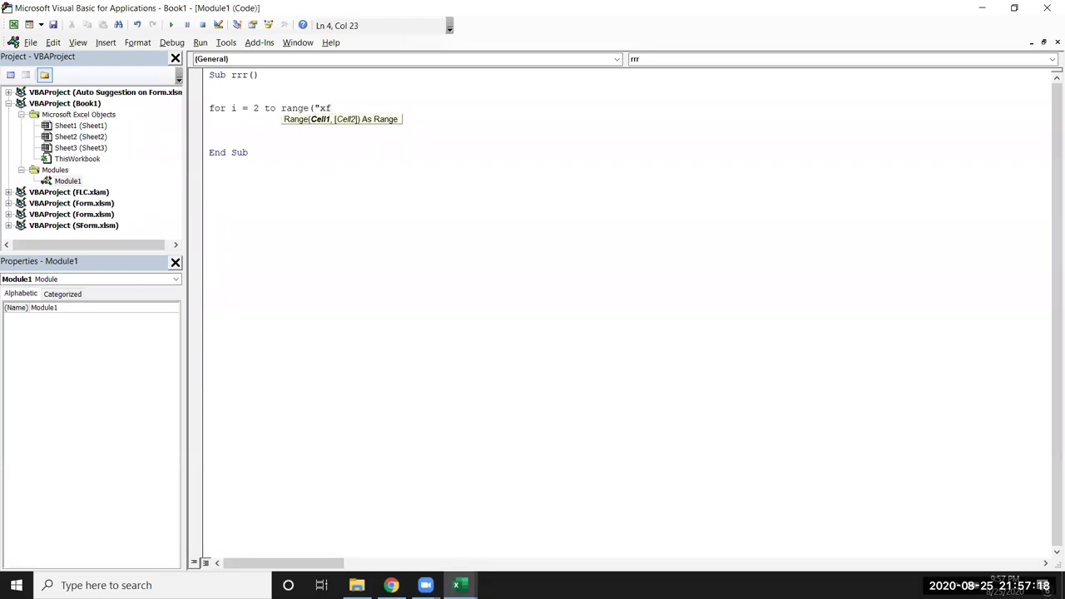
type("\"_)")
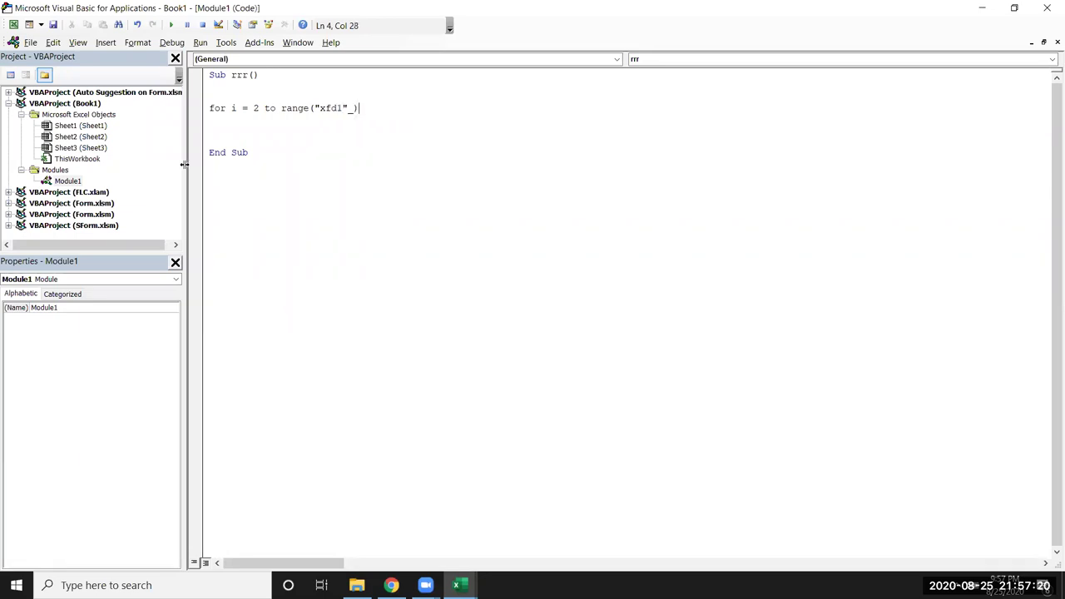
key("BackSpace")
key("BackSpace")
type(".e")
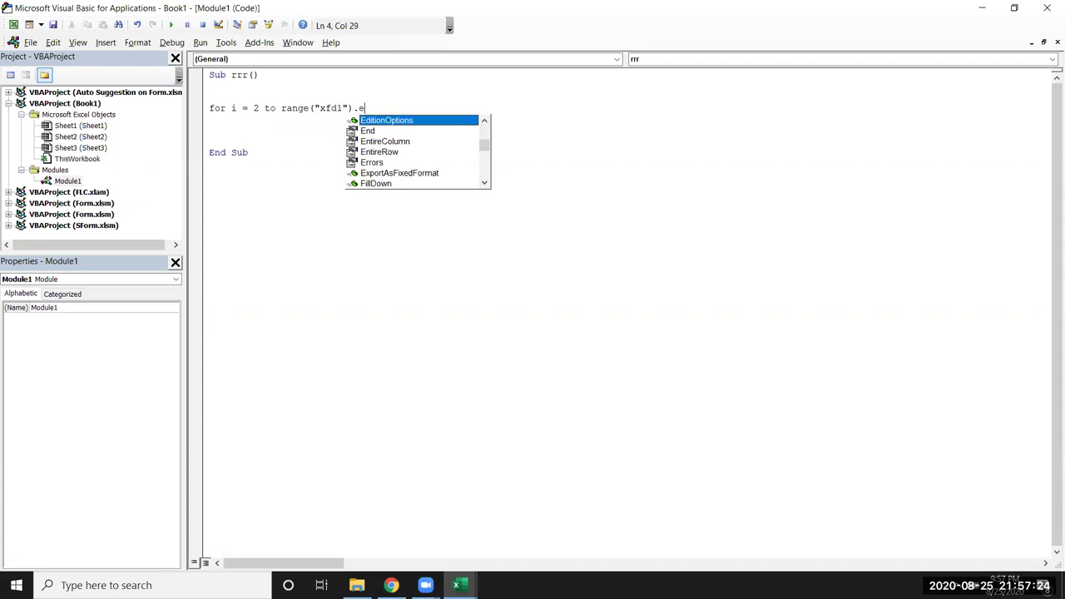
type("n")
key("Tab")
type("(")
key("Down")
key("Down")
key("Tab")
type(")")
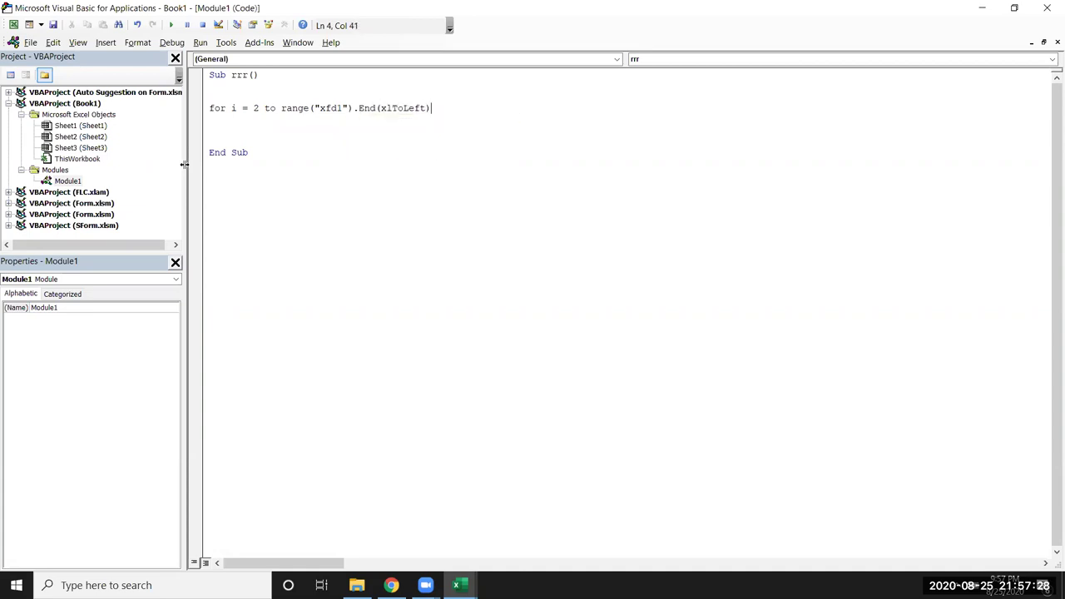
type(".col")
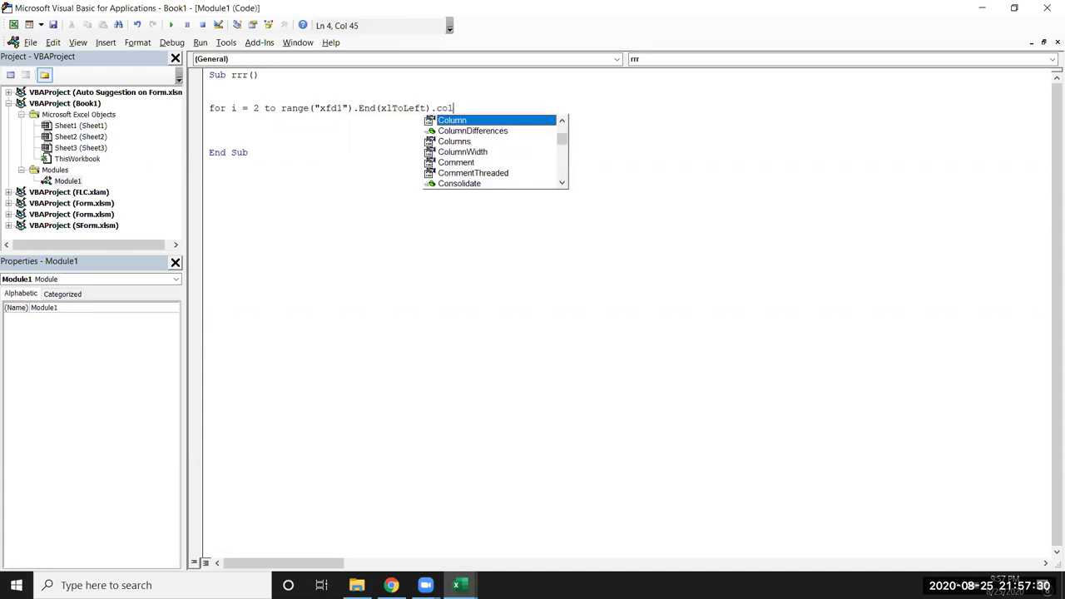
key("Tab")
key("Return")
key("Return")
key("Return")
key("Return")
Step: Close the loop with Next and confirm on Sheet1 that the city names end at row 13
type("nex")
left_click(210, 140)
key("alt+F11")
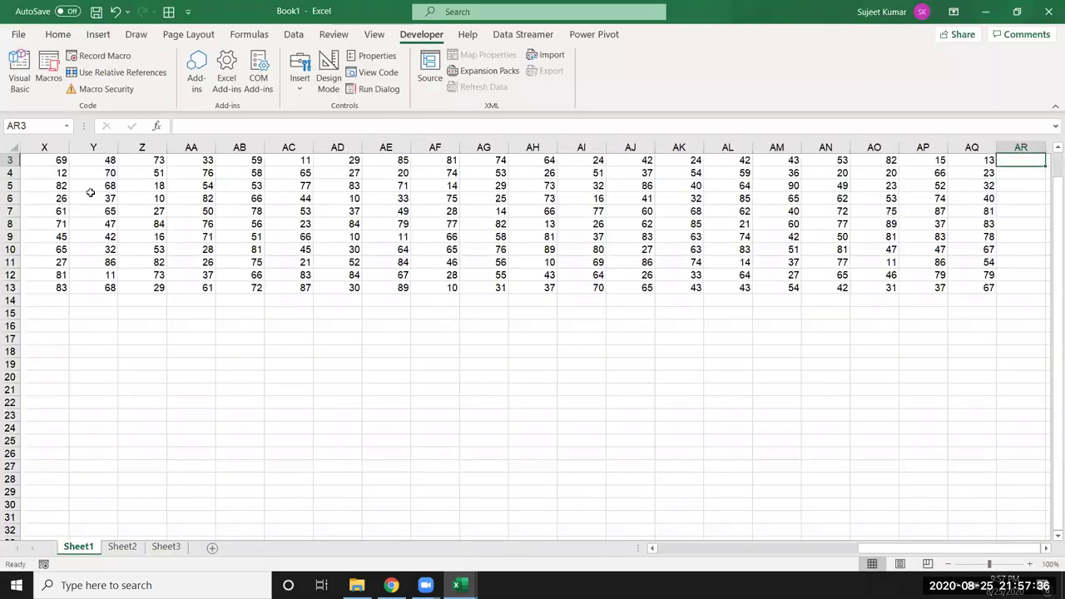
left_click(93, 195)
key("Home")
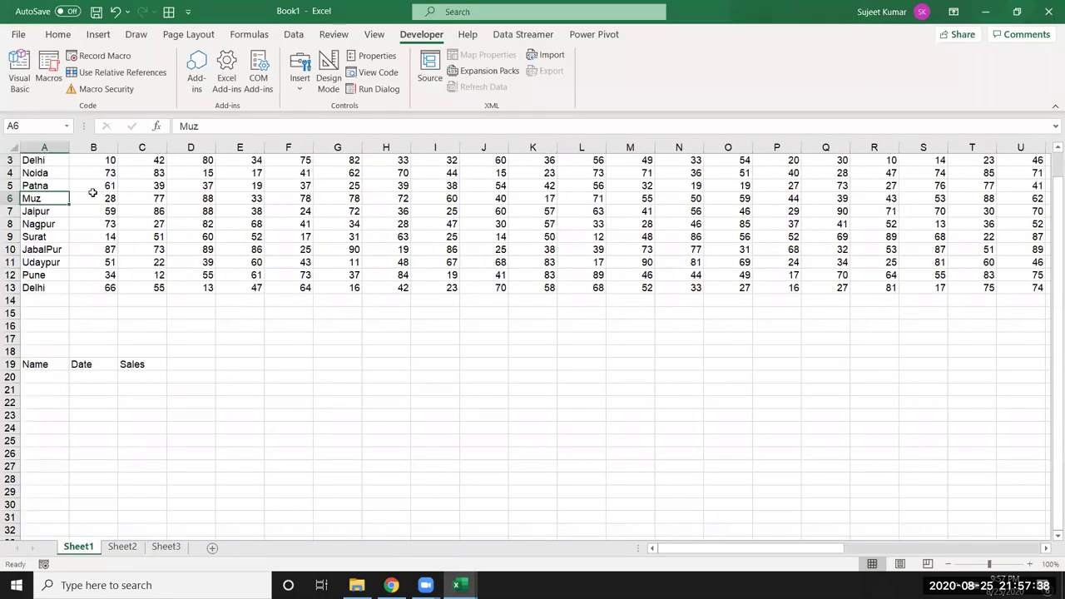
left_click_drag(48, 172, 43, 288)
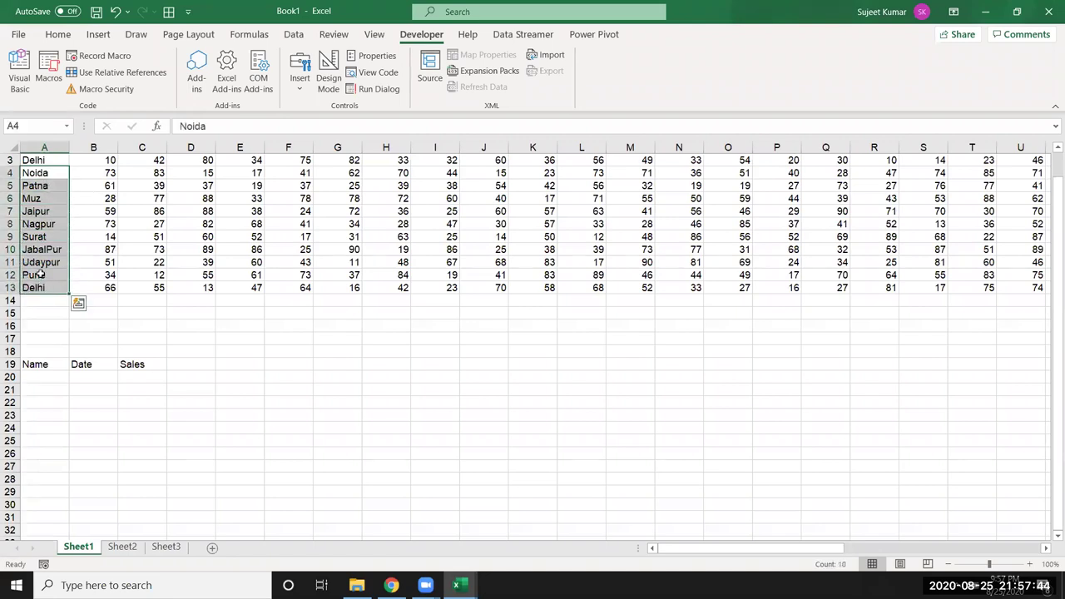
key("alt+F11")
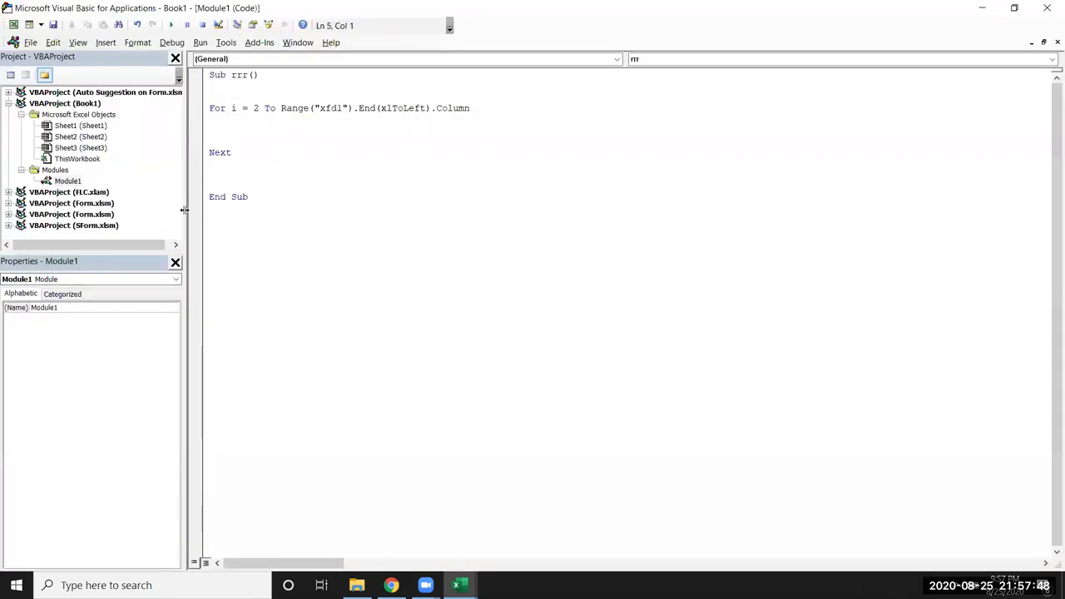
Step: Add Range("a2:a13").Copy as the first statement inside the loop
type("ran")
type("ge")
type("(\"a2\"")
key("BackSpace")
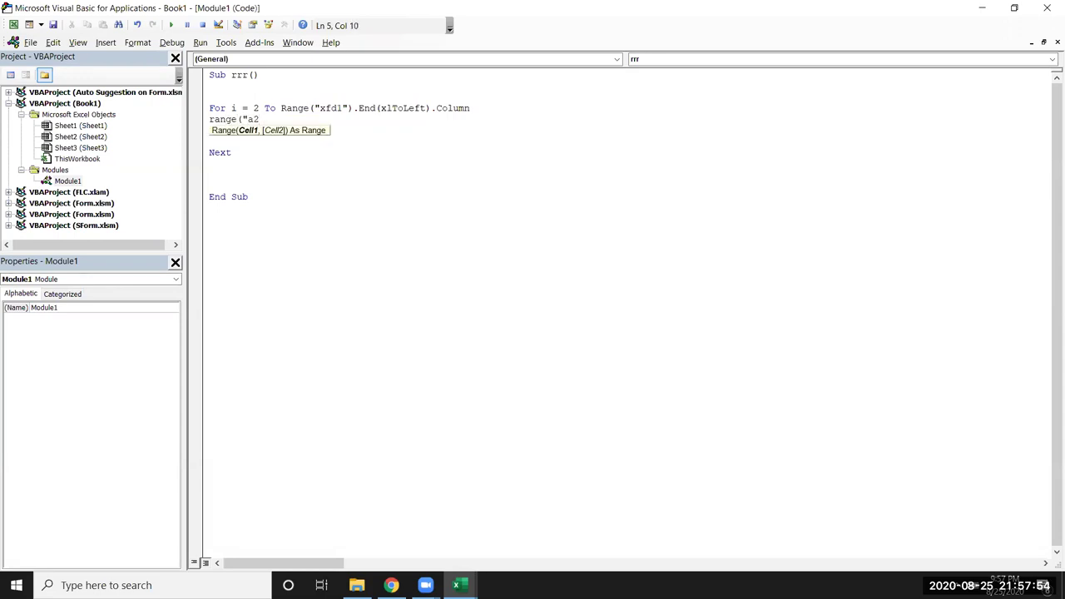
type(":a")
key("alt+F11")
key("alt+F11")
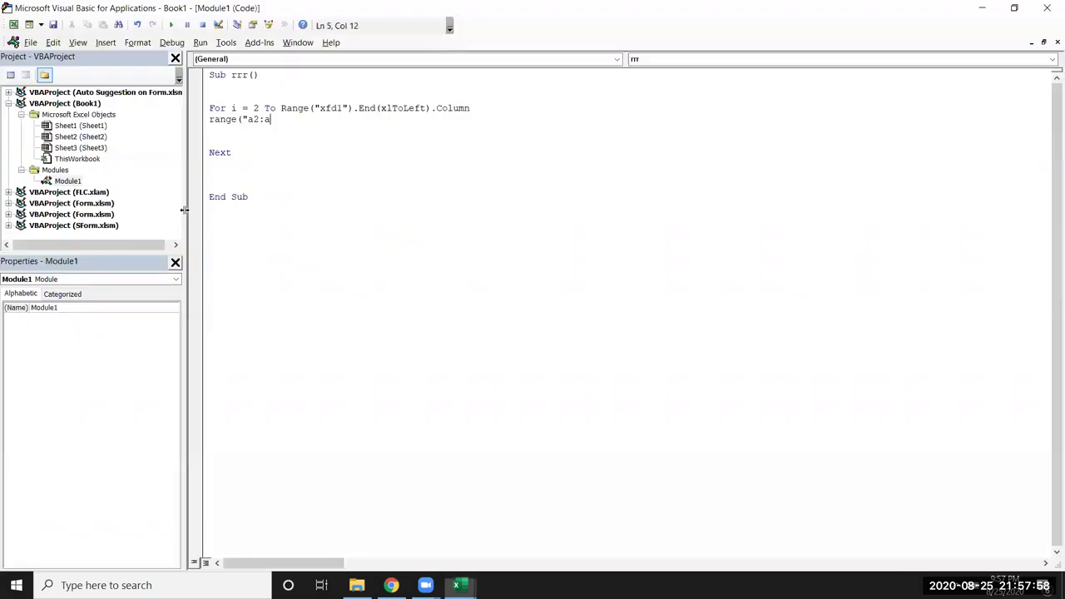
type("13\").")
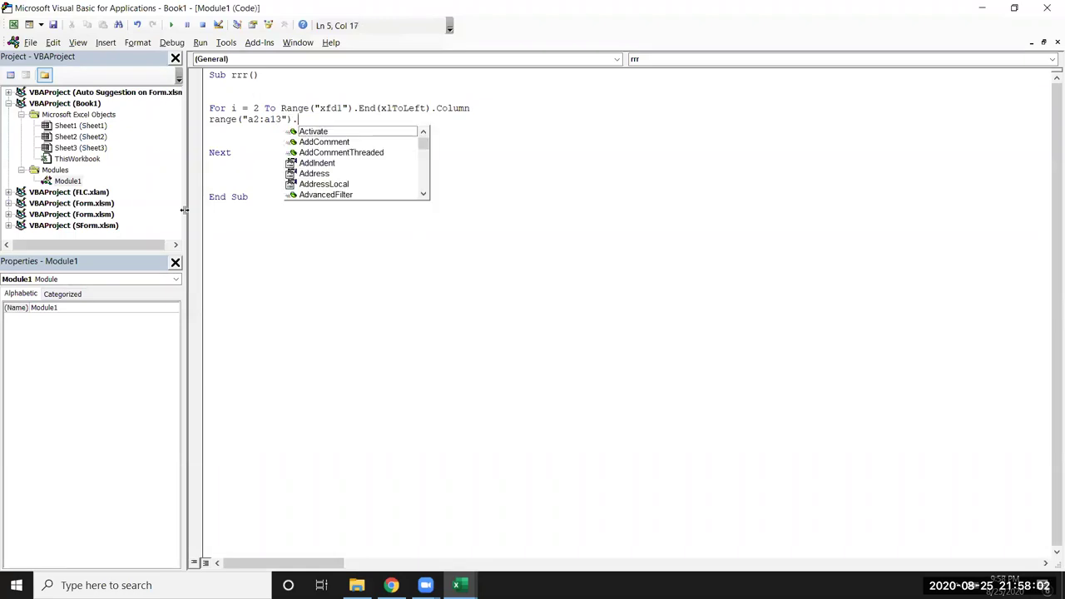
type("cop")
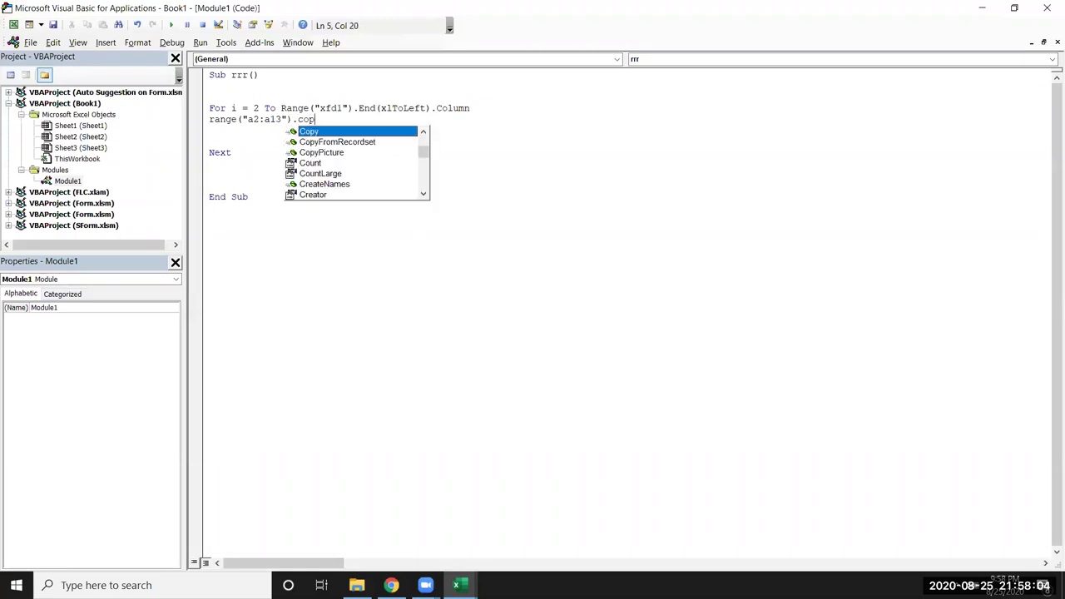
key("Return")
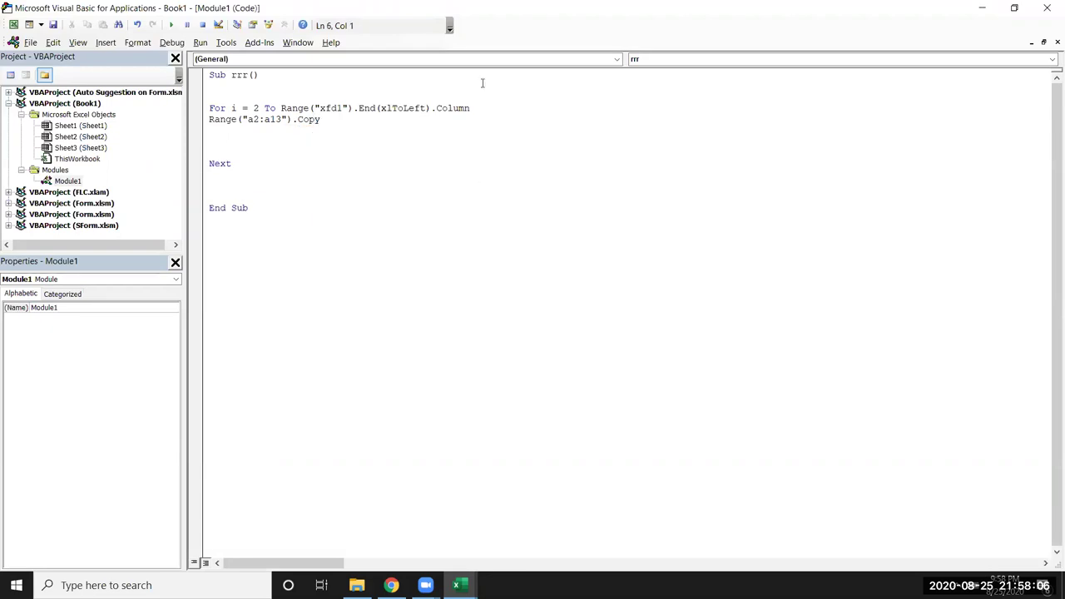
key("alt+F11")
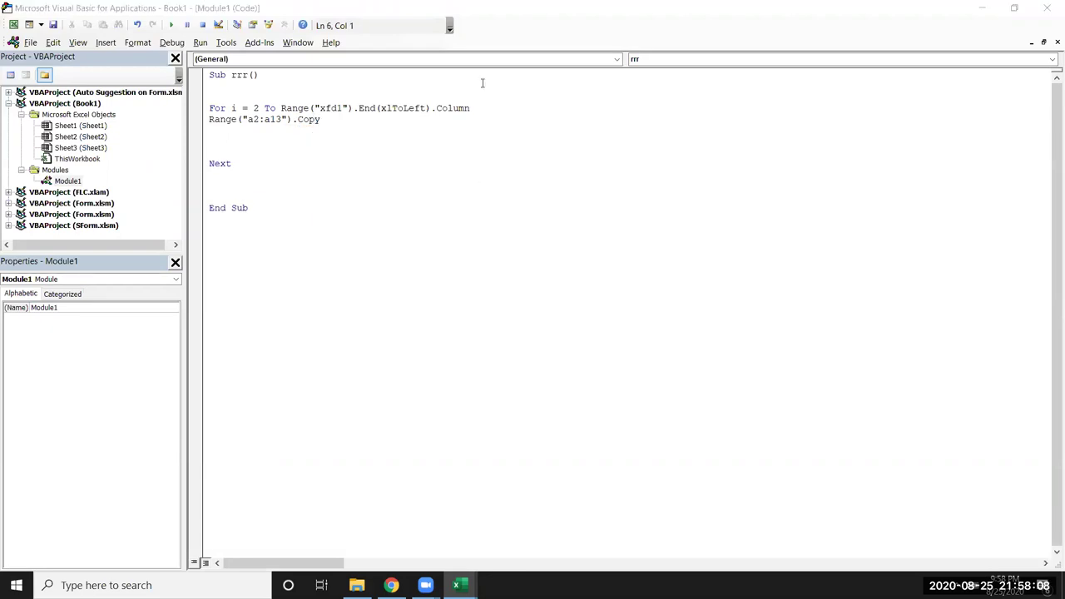
left_click(252, 137)
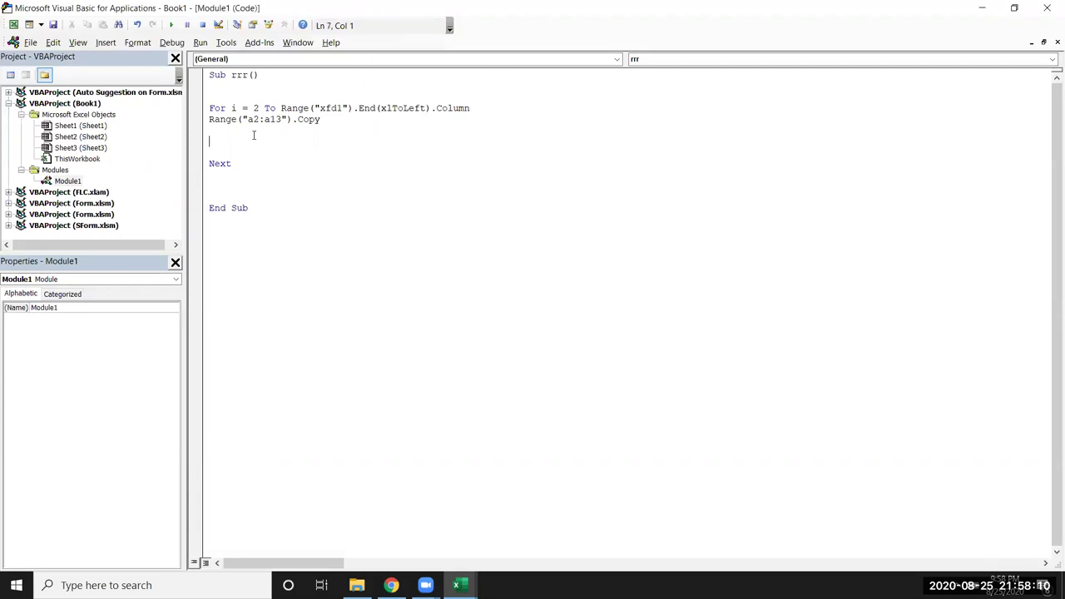
key("alt+F11")
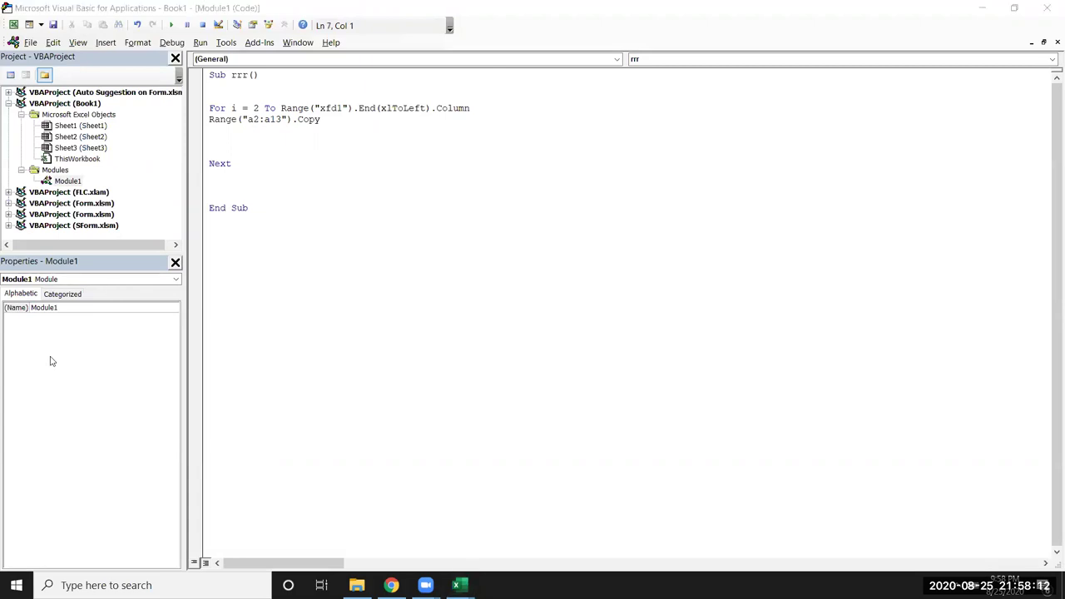
key("alt+Tab")
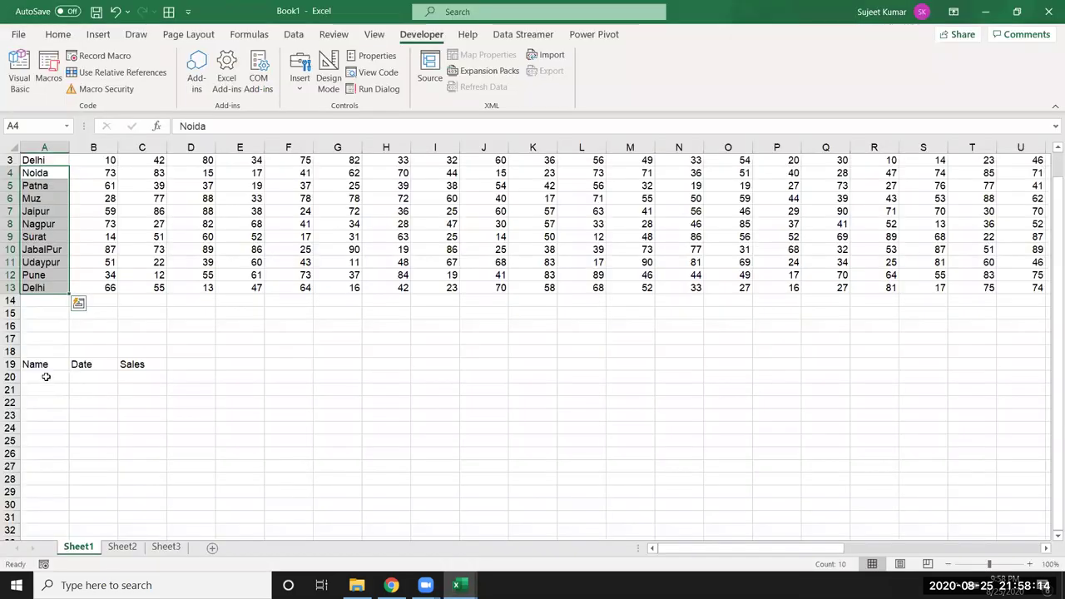
Step: Confirm on Sheet1 that A20, just below the Name header, is the first empty cell
left_click(46, 377)
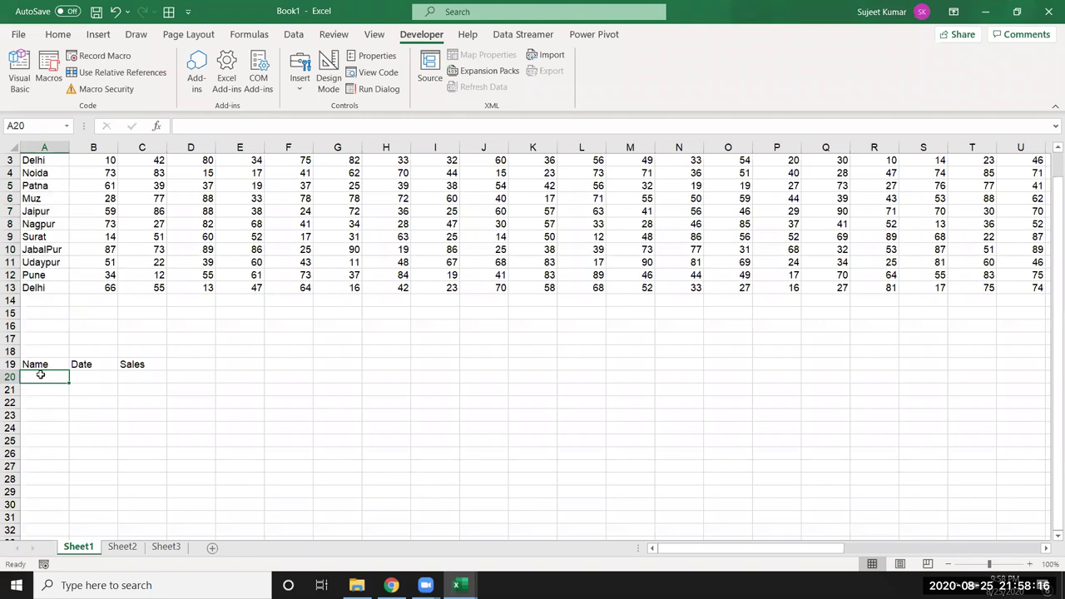
left_click(55, 518)
key("ctrl+Up")
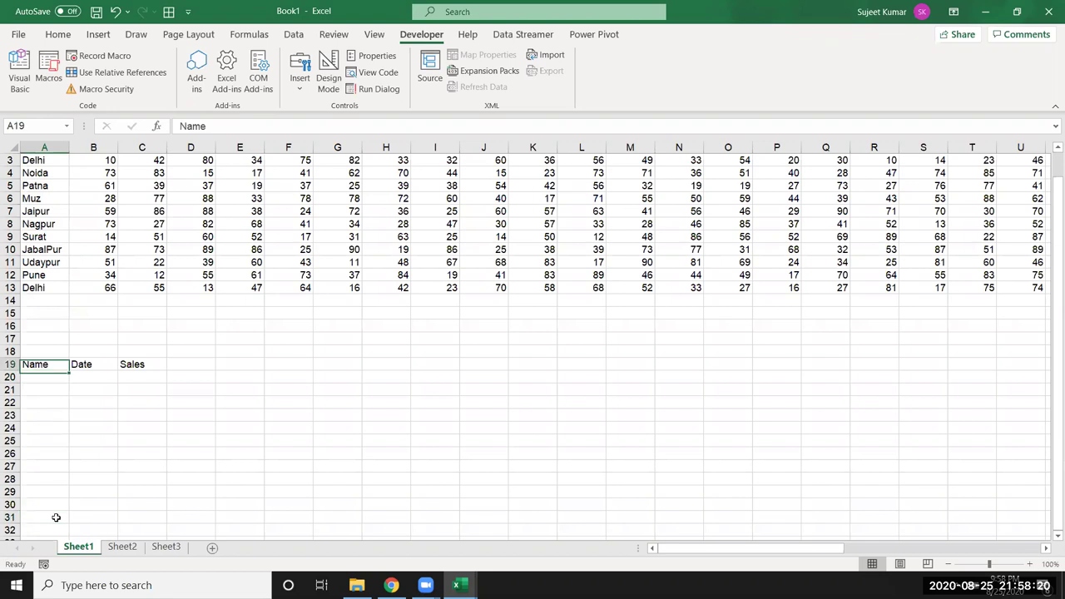
key("Down")
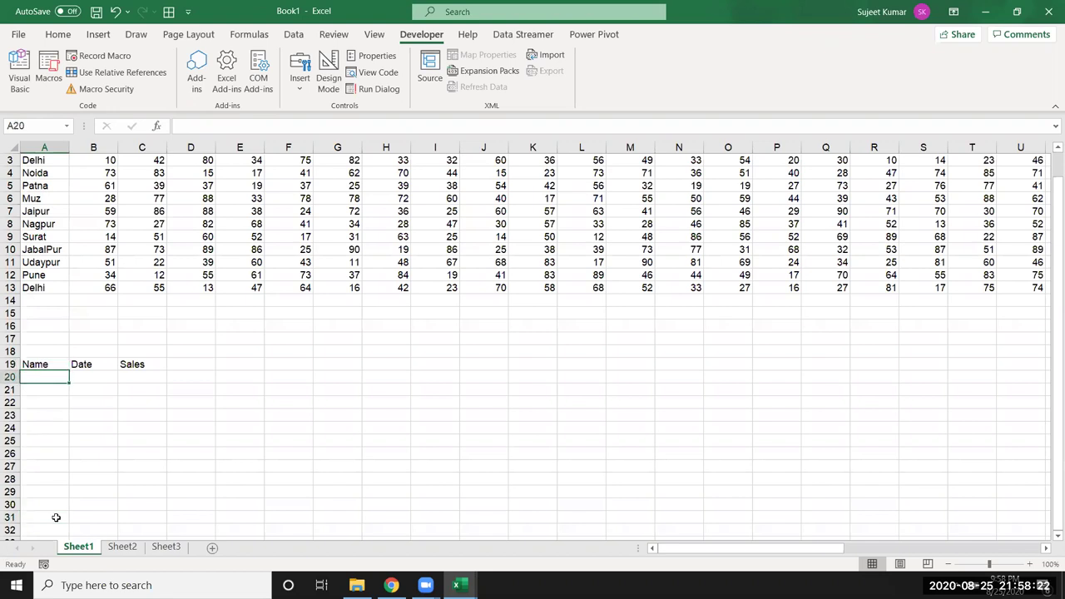
key("alt+F11")
key("alt+Tab")
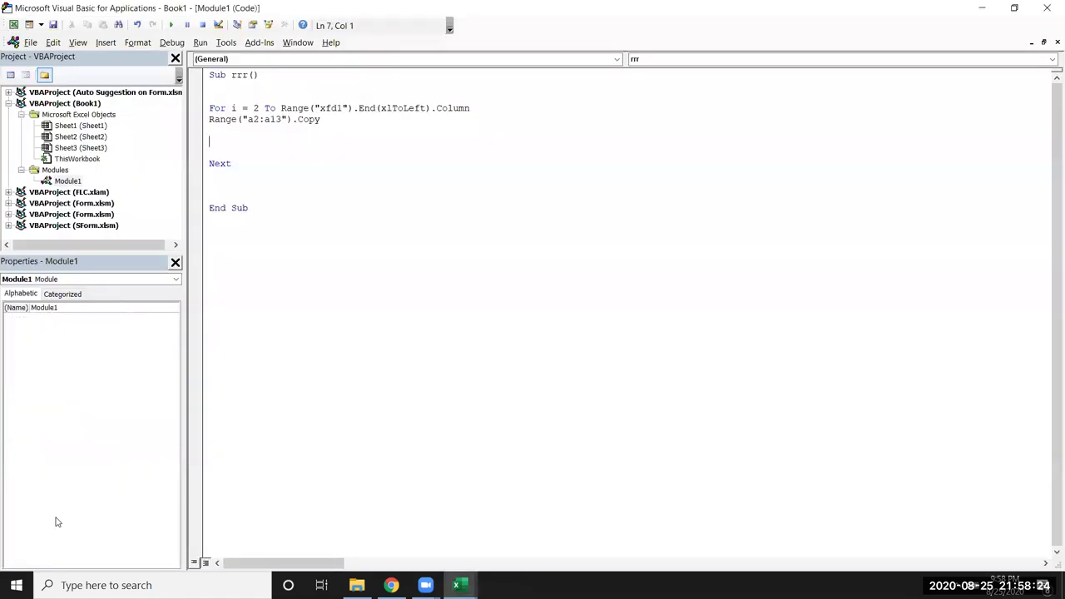
Step: Add Range("A65000").End(xlUp).Offset(1, 0).PasteSpecial after the Copy line
type("range(\"A65000\"")
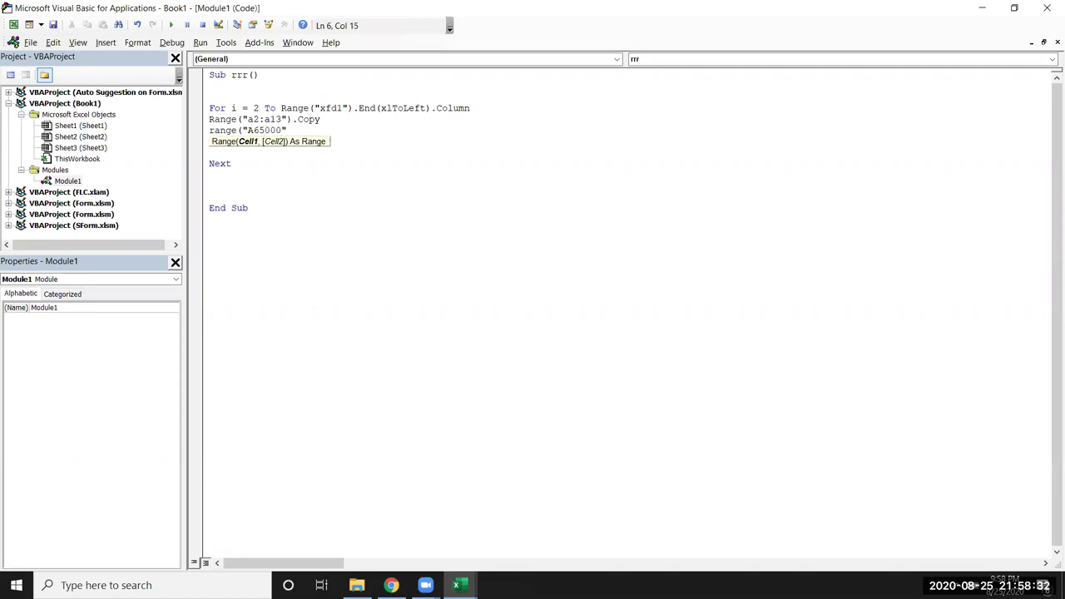
type(").e")
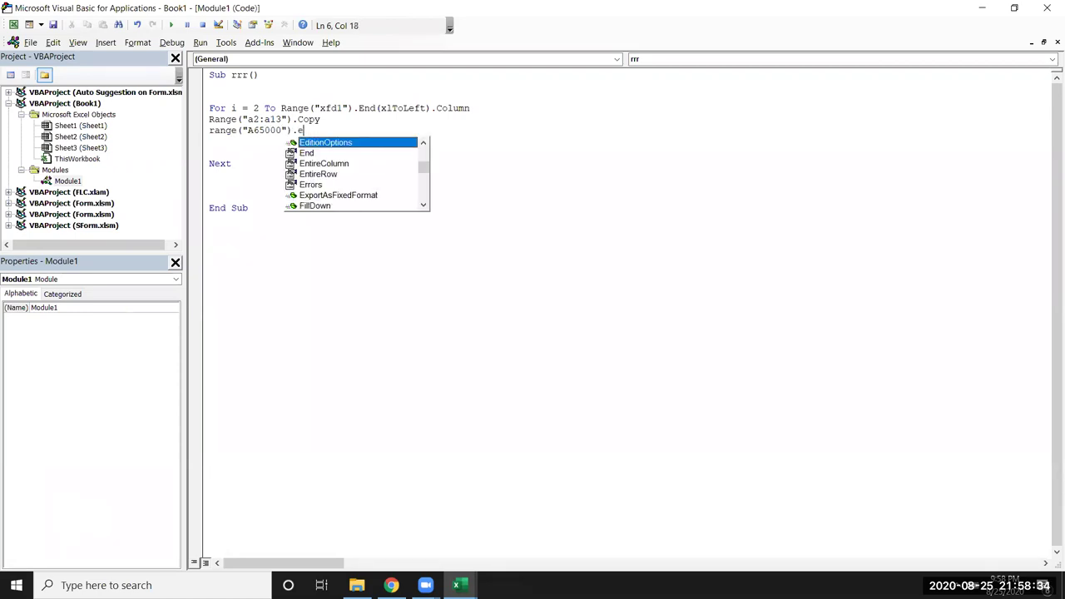
type("nd")
key("Tab")
type("(")
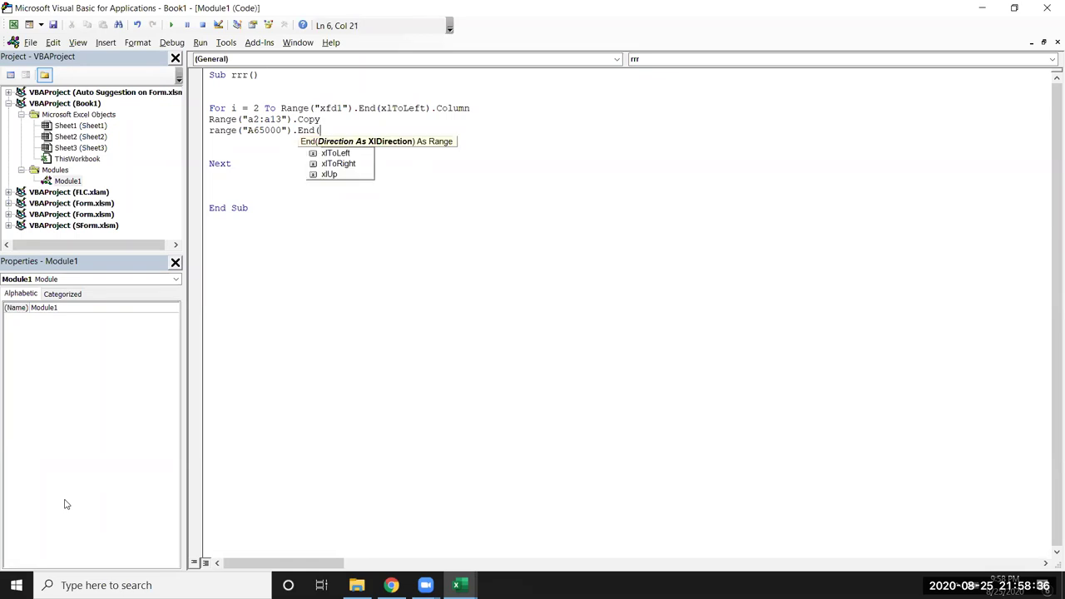
key("Down")
key("Down")
key("Down")
key("Down")
key("Tab")
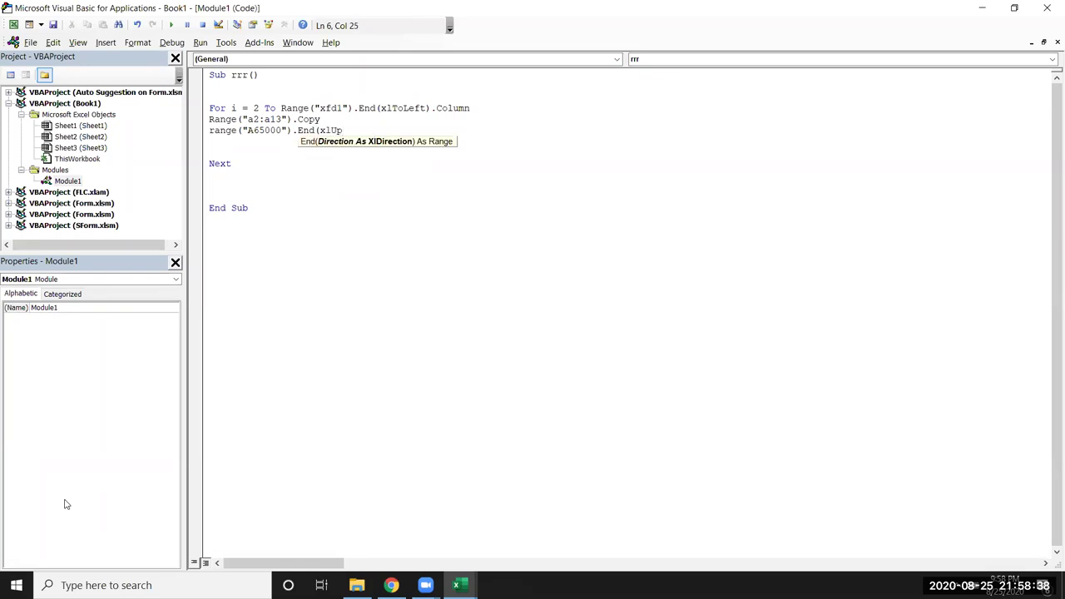
type(").")
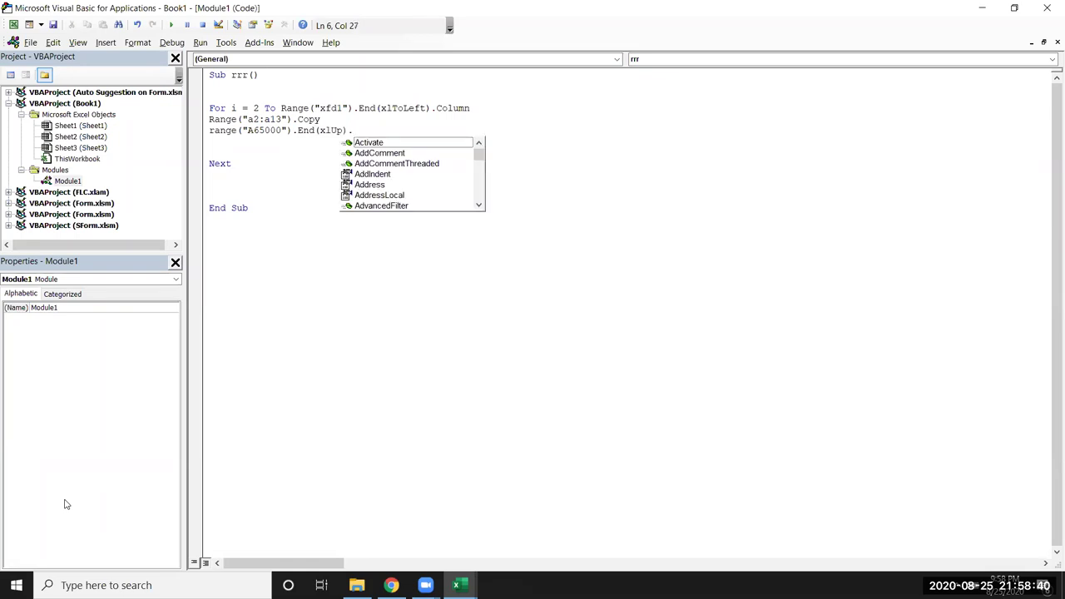
type("of")
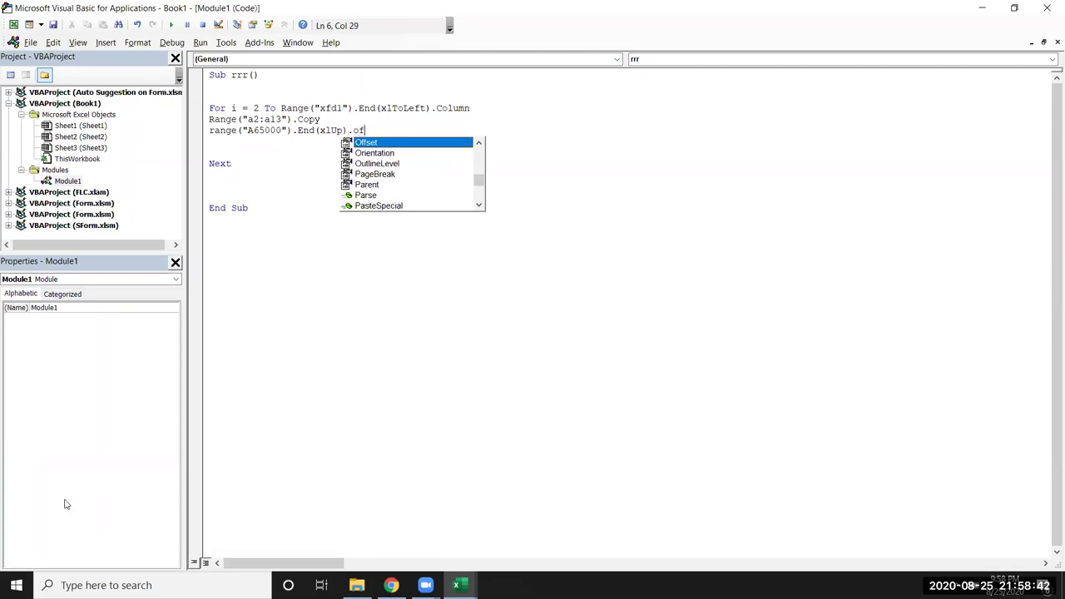
key("Tab")
type("(")
type(",0")
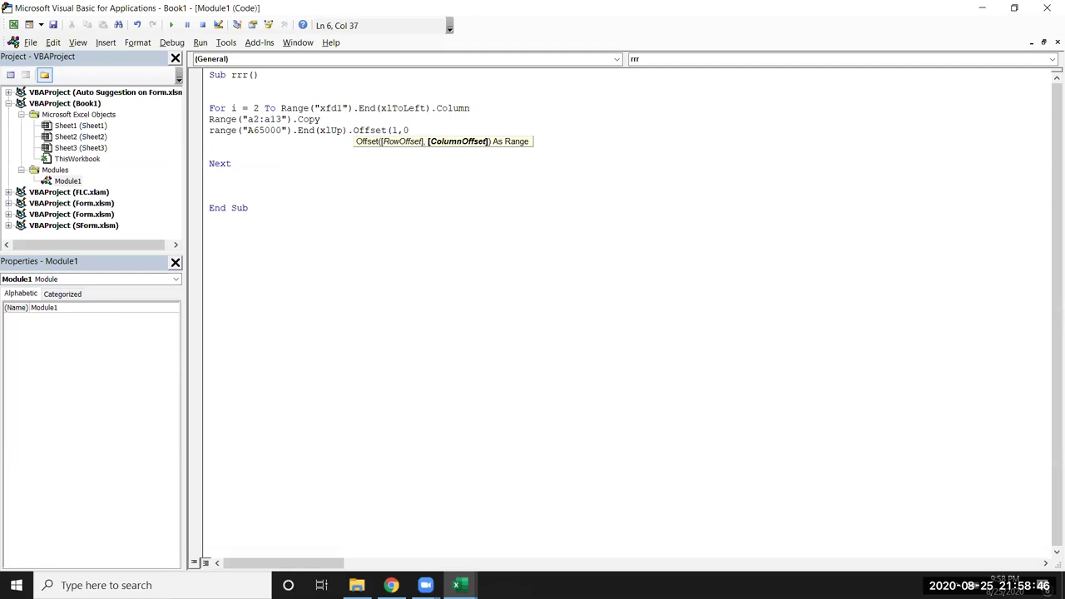
type(").p")
key("Down")
key("Down")
key("Tab")
key("Return")
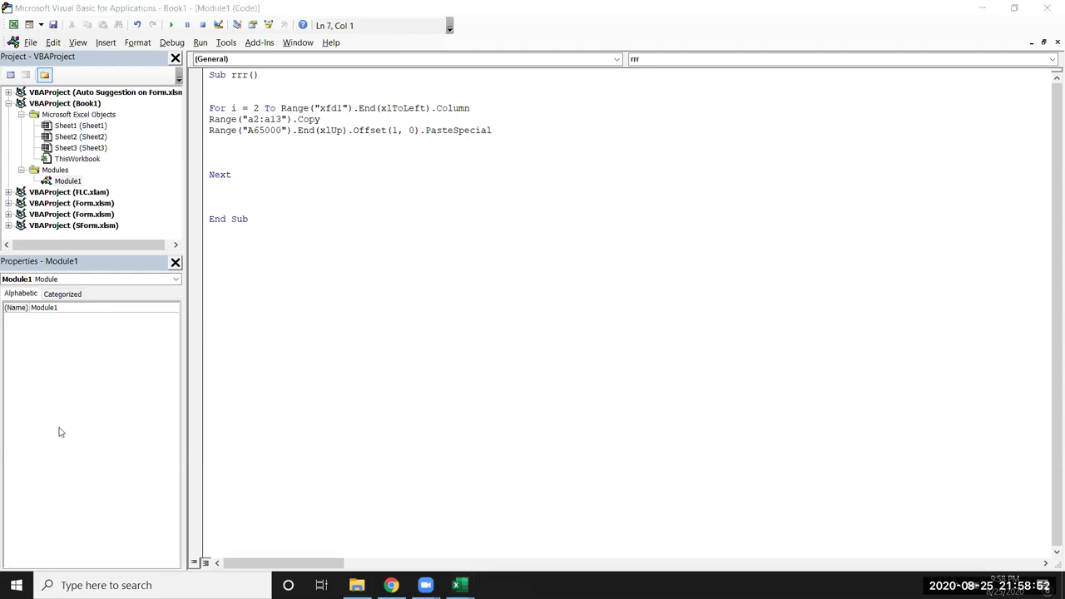
key("alt+Tab")
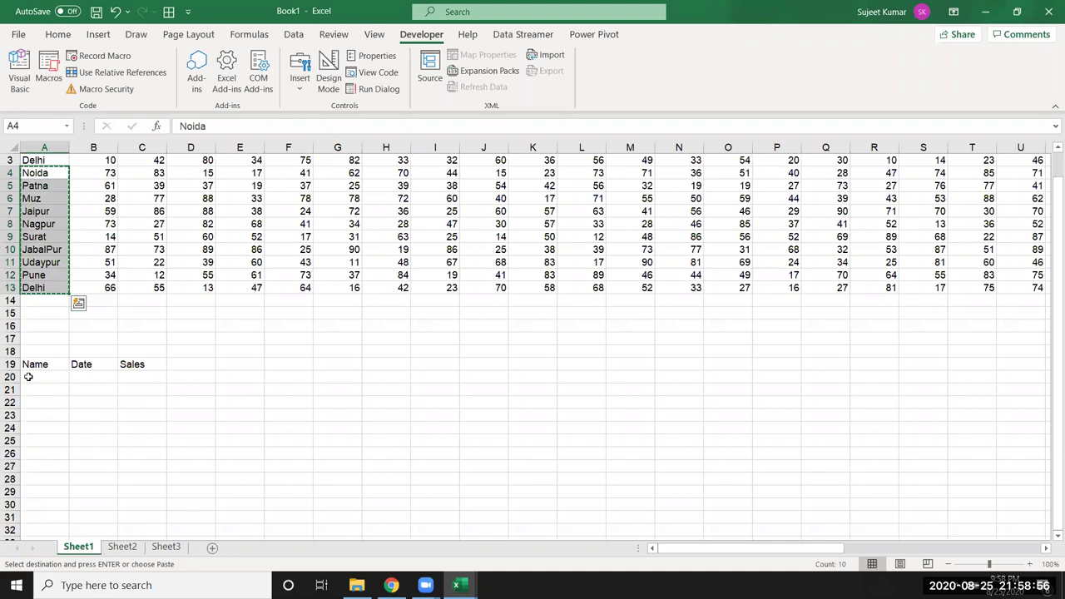
Step: Check the Date cells B20 to B29 beside the pasted city names, then return to the VBA editor
left_click_drag(88, 495, 83, 366)
scroll(132, 380, "up", 1)
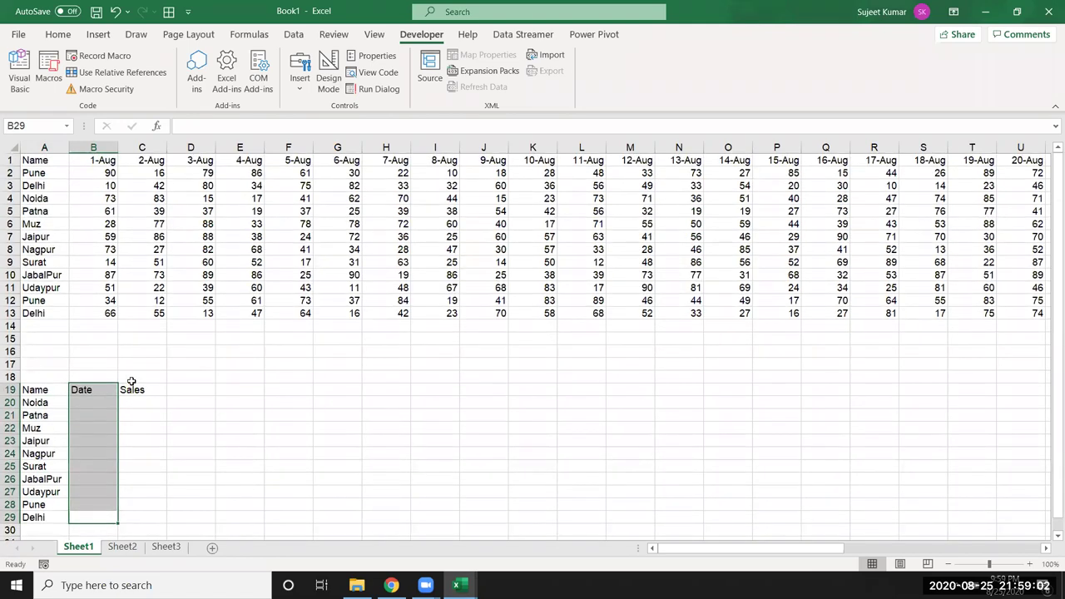
scroll(120, 380, "down", 1)
left_click(97, 364)
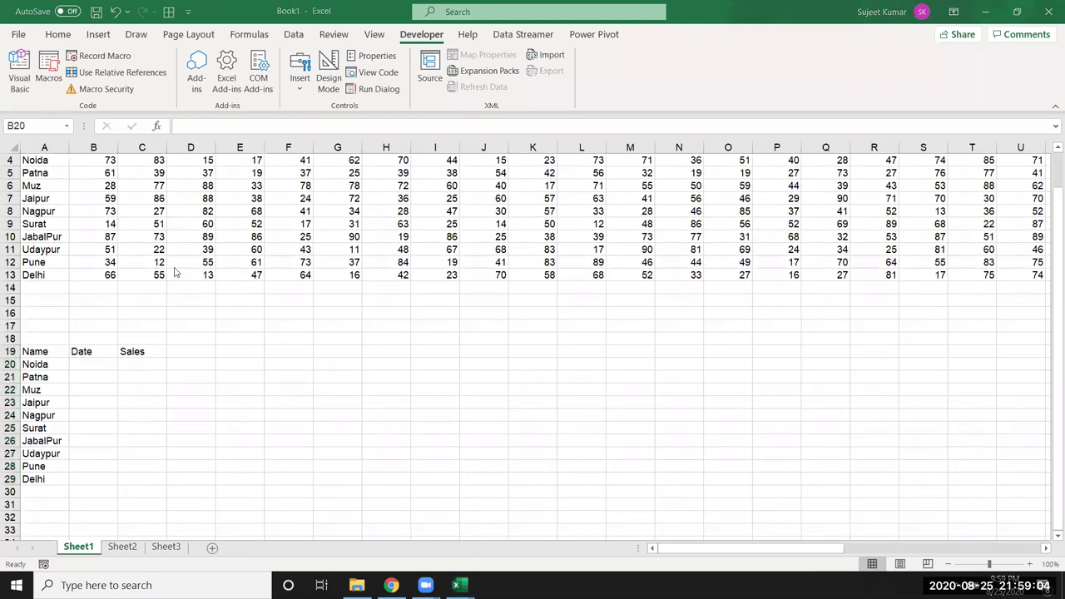
key("Escape")
left_click(93, 481)
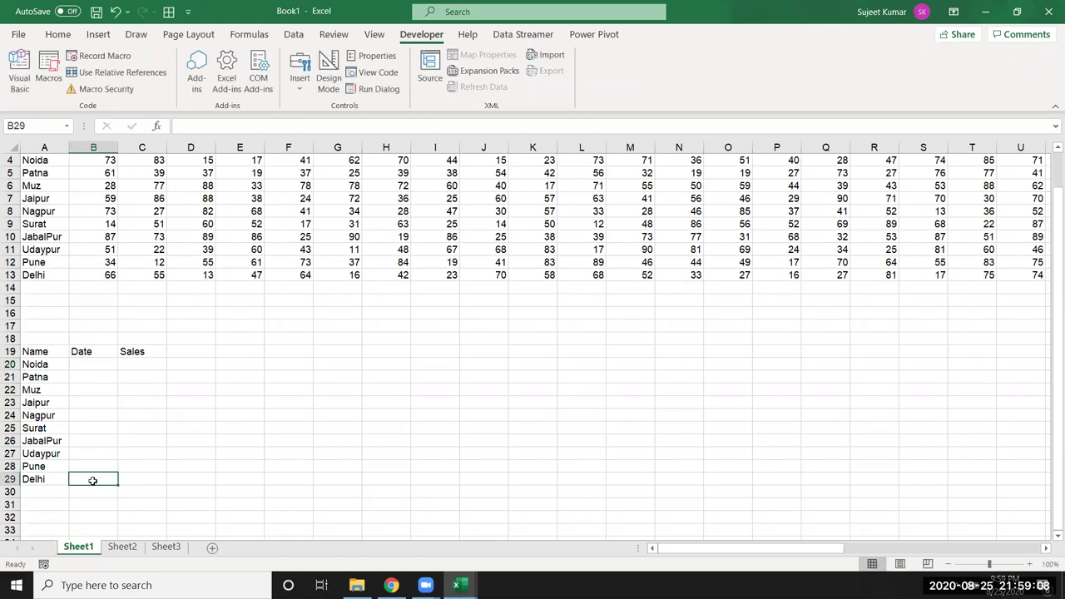
key("alt+F11")
key("alt+Tab")
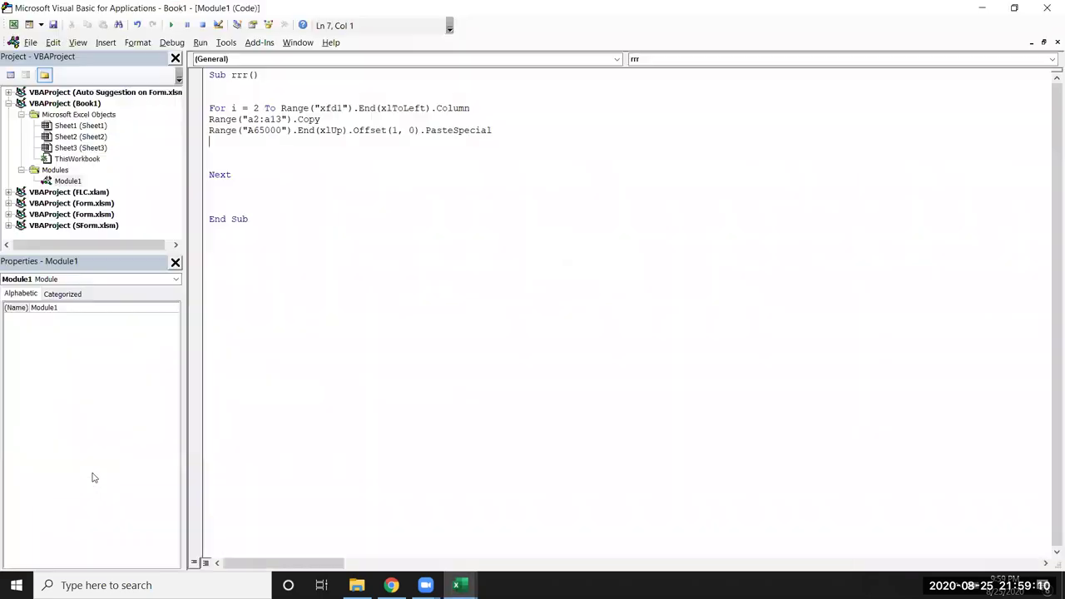
Step: Add line 7: Range("A65000").End(xlUp).Offset(0, 1).Select
type("range")
type("(\"A")
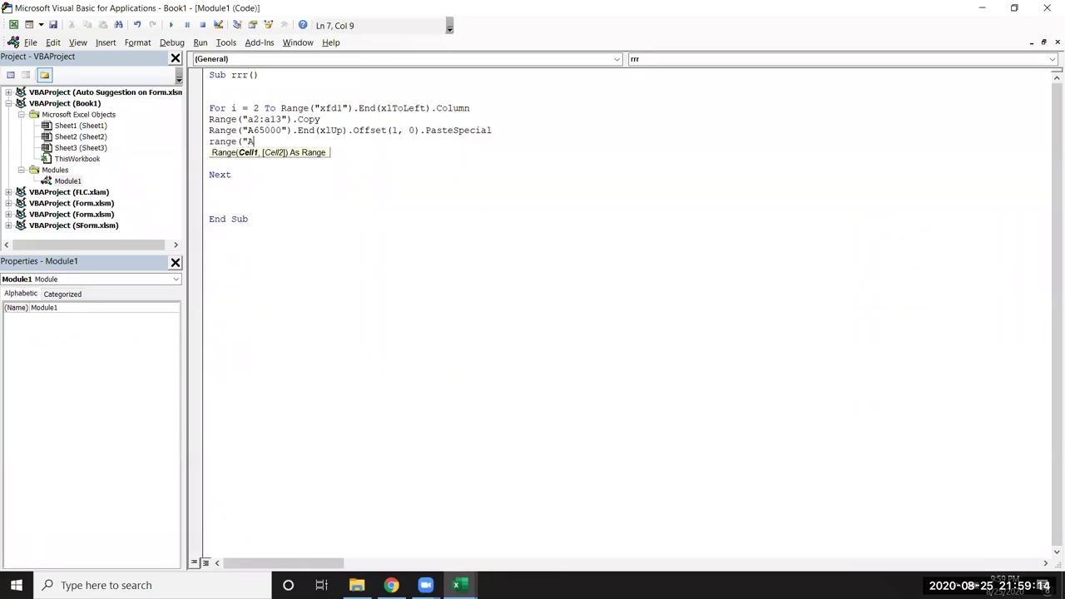
type("65000\").e")
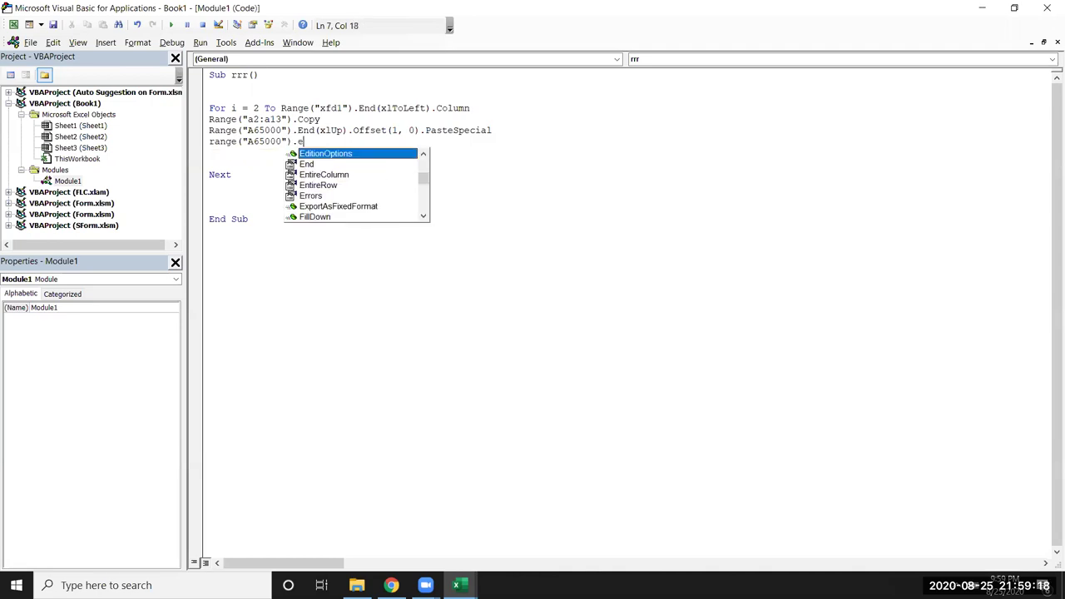
type("n")
key("Tab")
type("(")
key("Down")
key("Down")
key("Down")
key("Tab")
type(").of")
key("Tab")
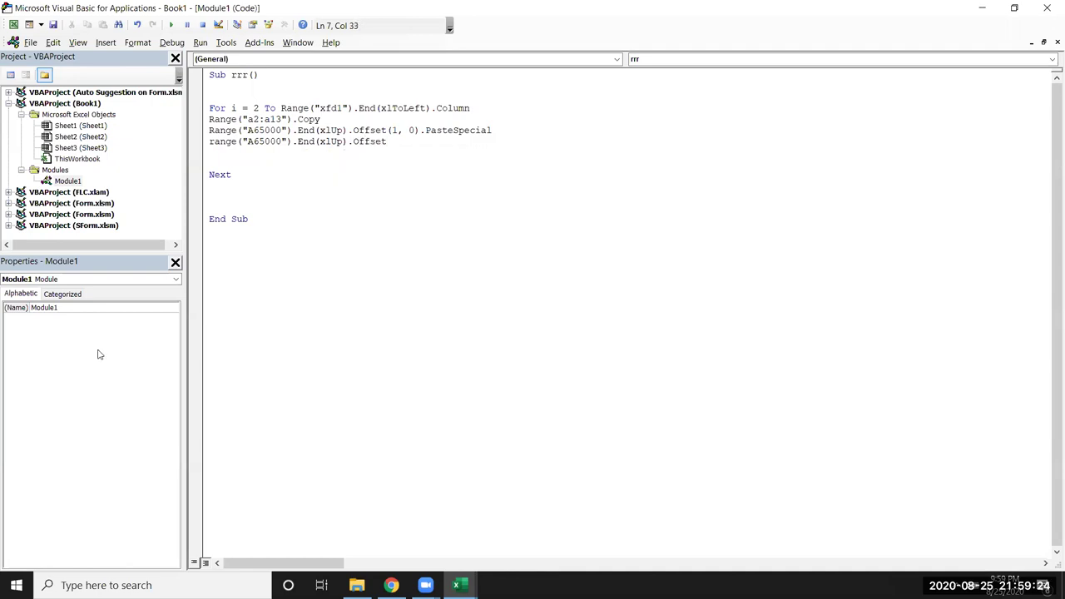
type("(0")
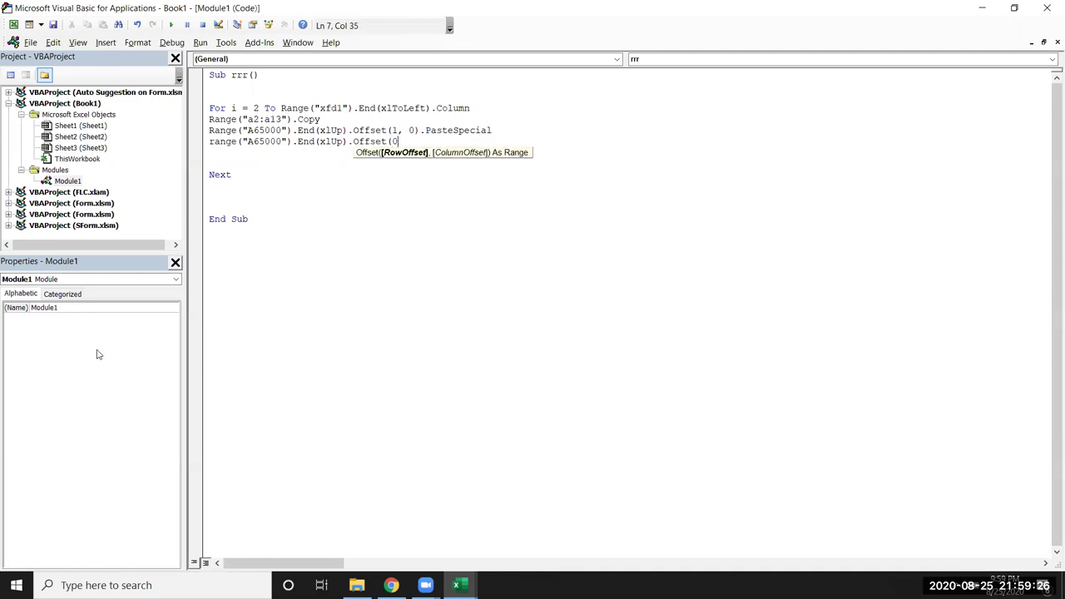
type(",1")
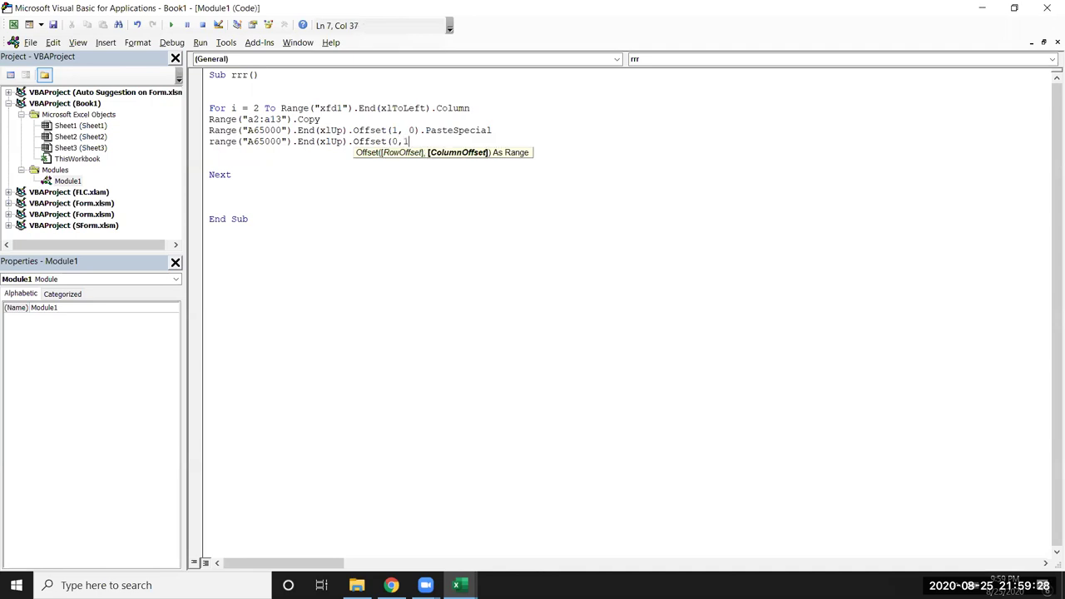
type(").Select")
key("Return")
Step: Start line 8 as Range(ActiveCell, ActiveCell.End(xlUp).Offset(, checking the B20:B29 target in Excel
type("range")
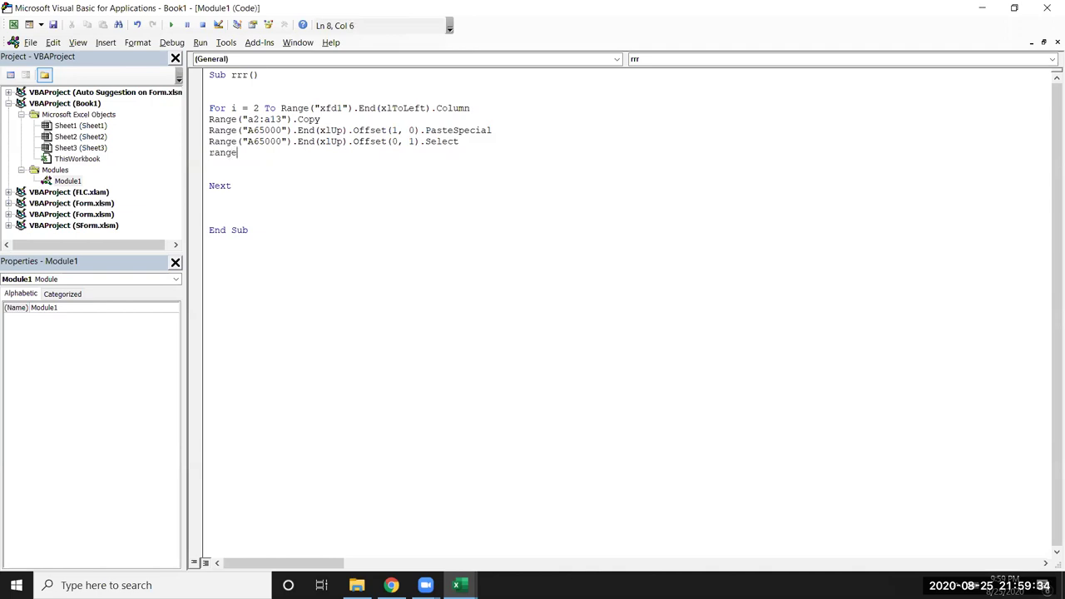
type("(activecell,activecell.End")
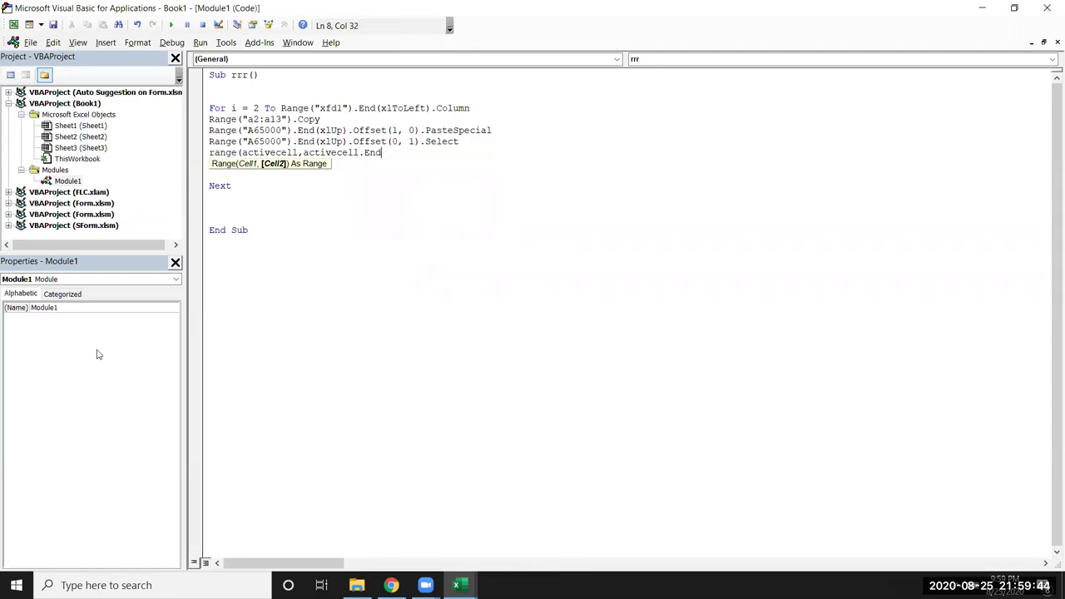
type("(")
key("Down")
key("Down")
key("Down")
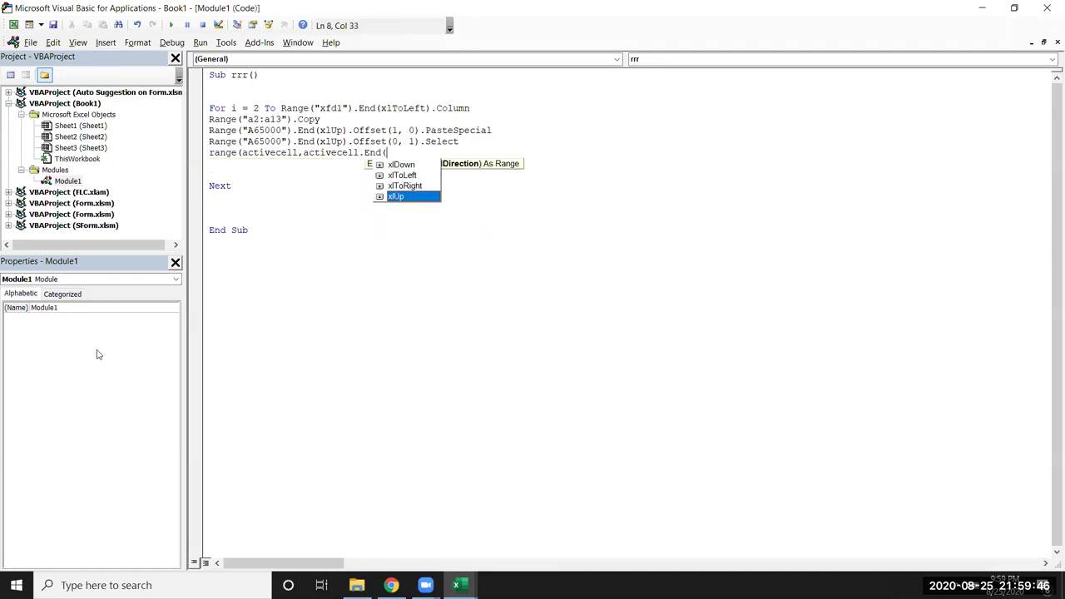
key("Tab")
type(")")
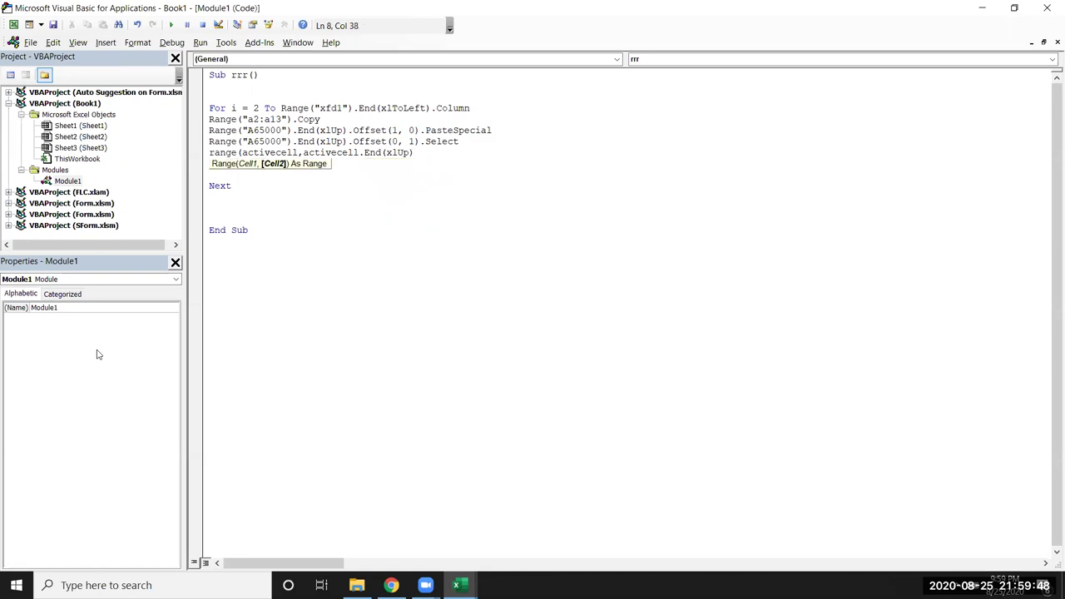
type(".of")
key("Tab")
type("(")
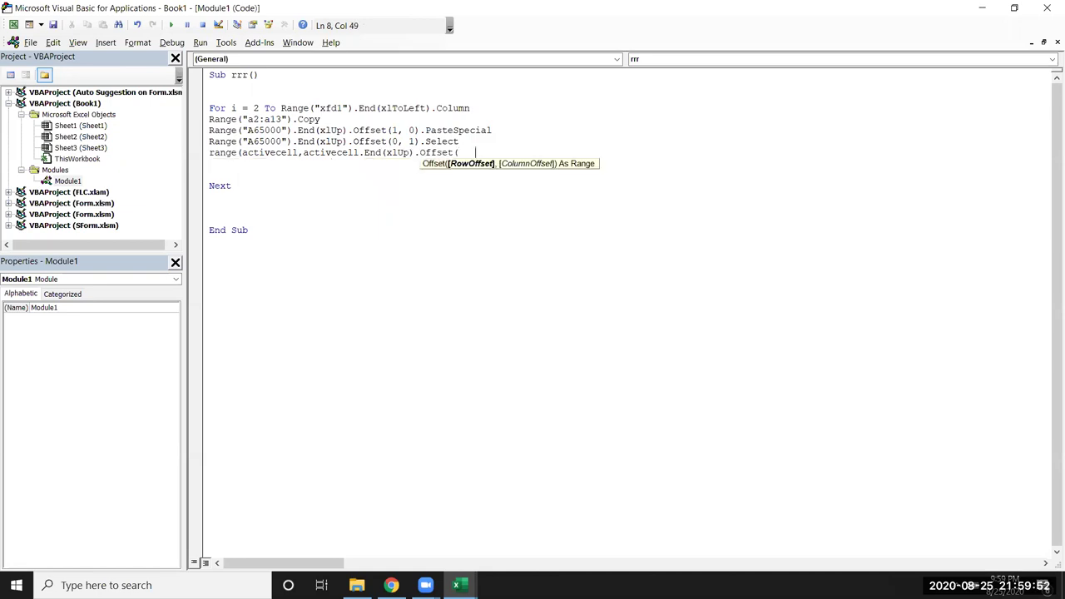
key("alt+Tab")
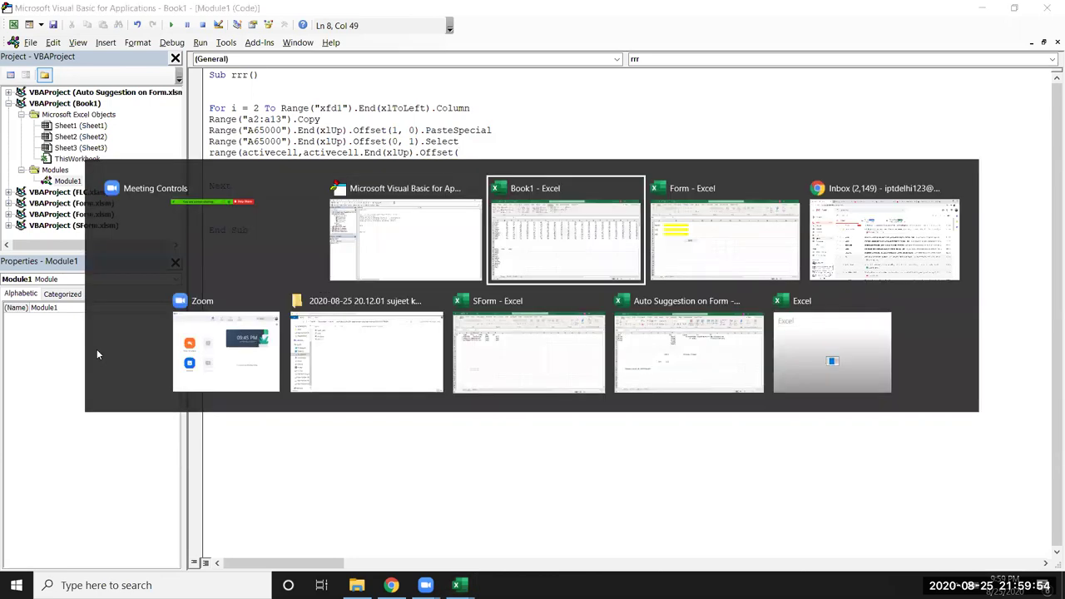
left_click(98, 350, "shift")
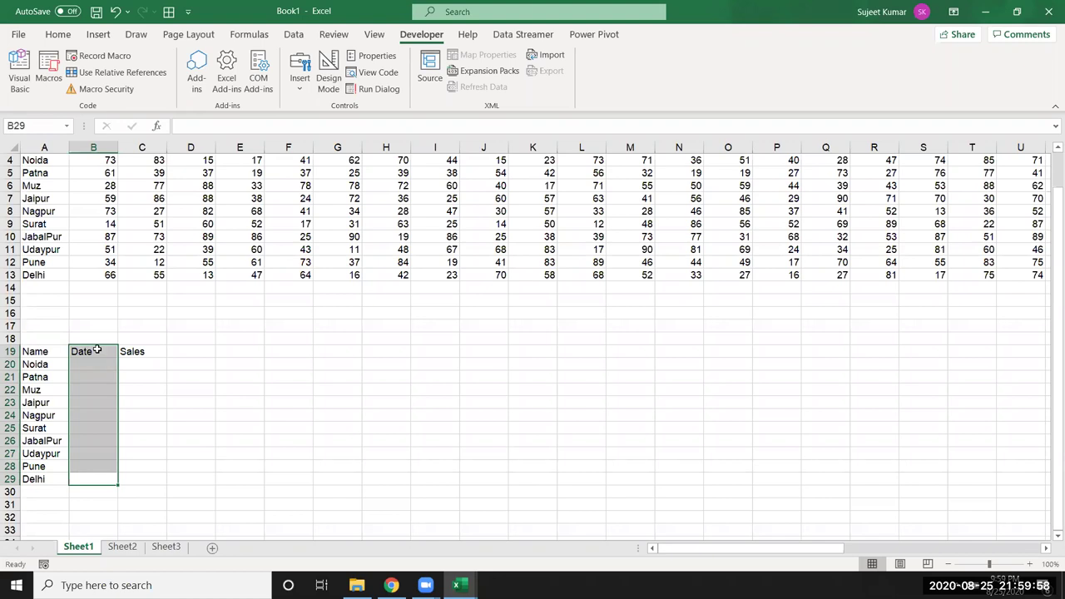
key("shift+Down")
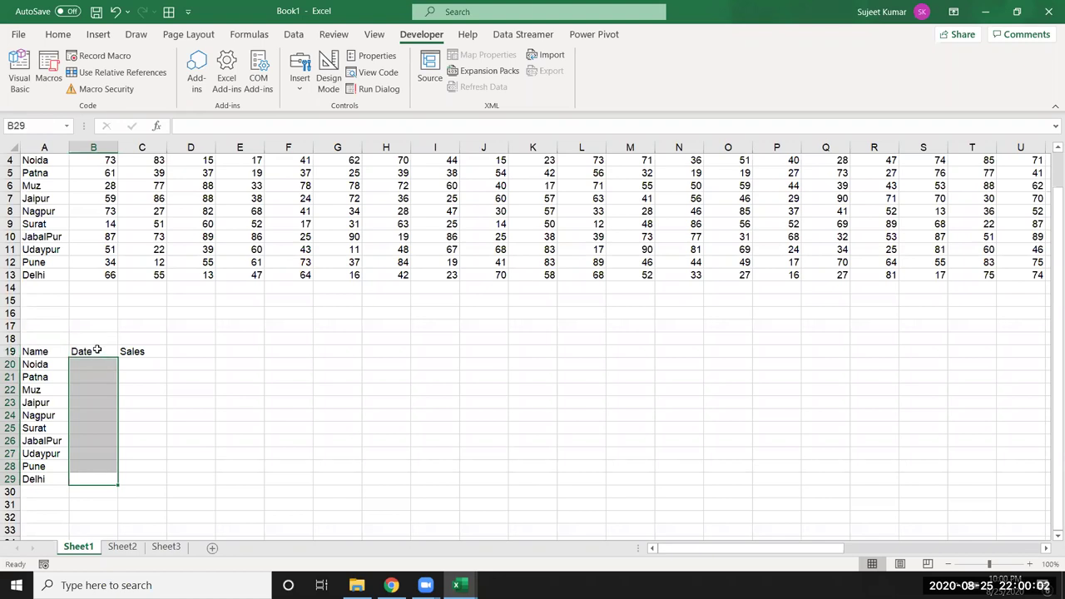
key("alt+Tab")
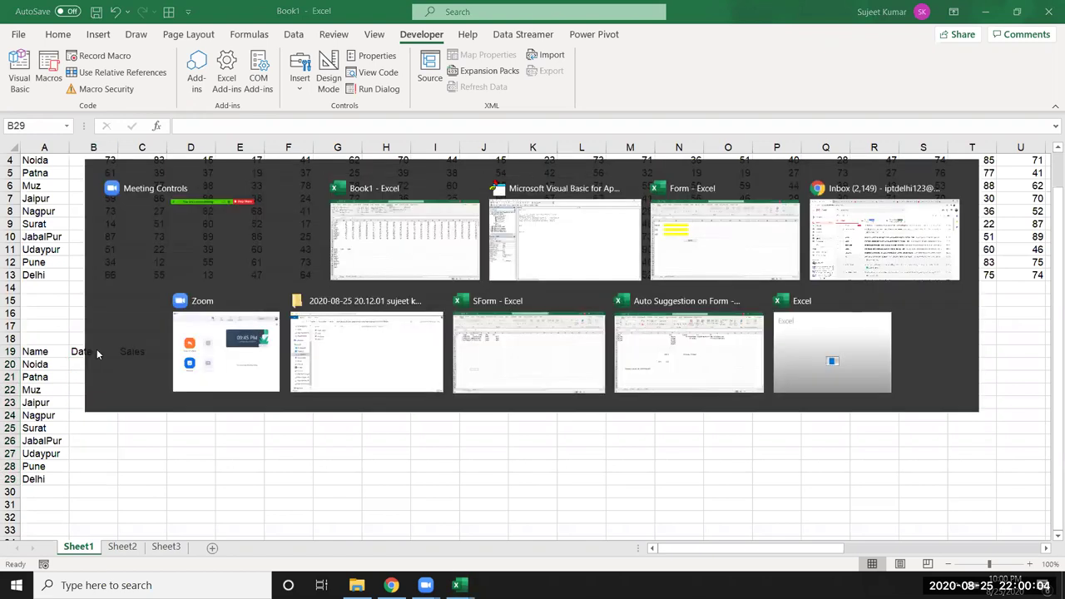
Step: Finish line 8 with Offset(1, 0)).Value = Cells(1, i).Value and return to Excel
key("BackSpace")
key("BackSpace")
type("1,0)")
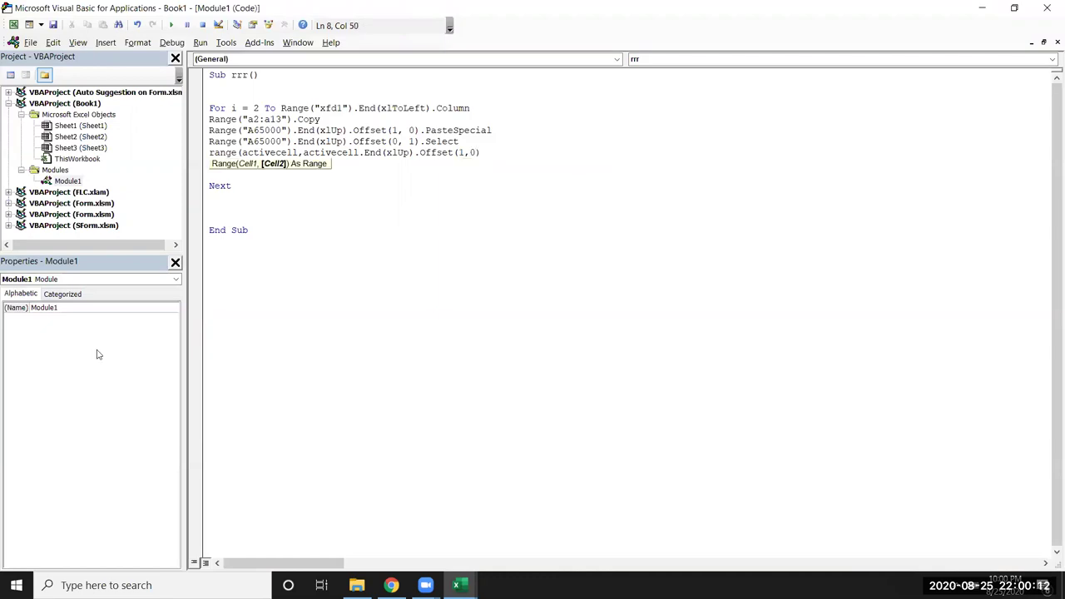
type(").v")
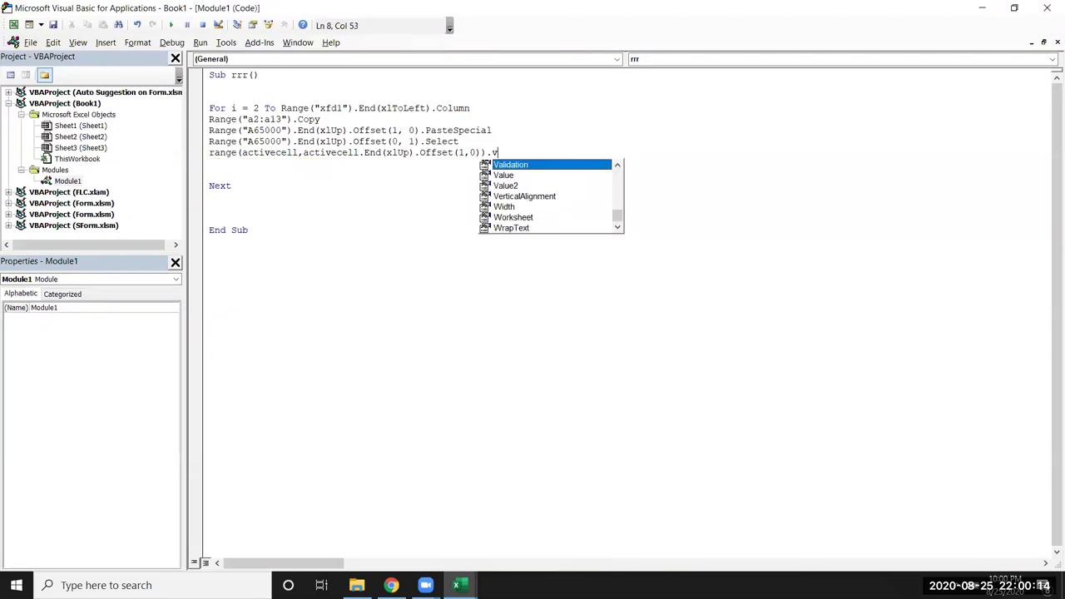
key("Down")
key("Tab")
type("=cells(")
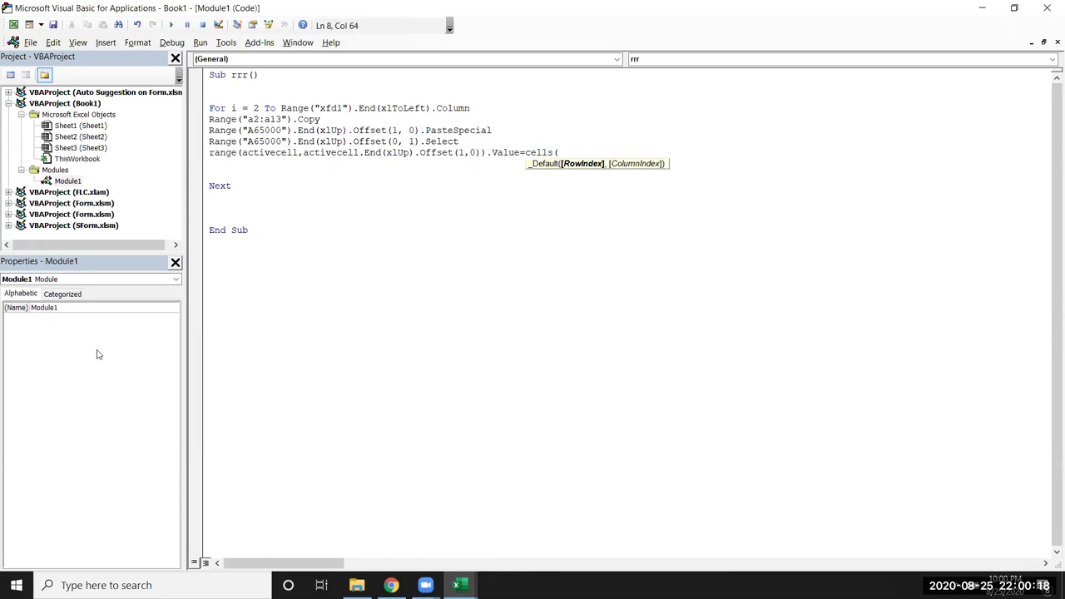
type("1")
type(",i).value")
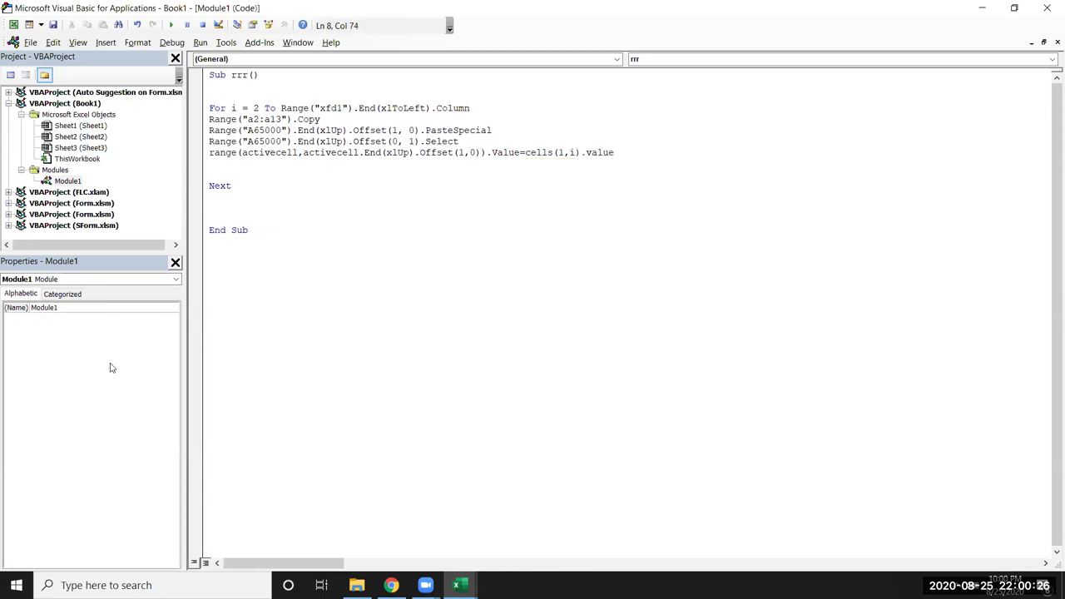
left_click(479, 204)
left_click(249, 325)
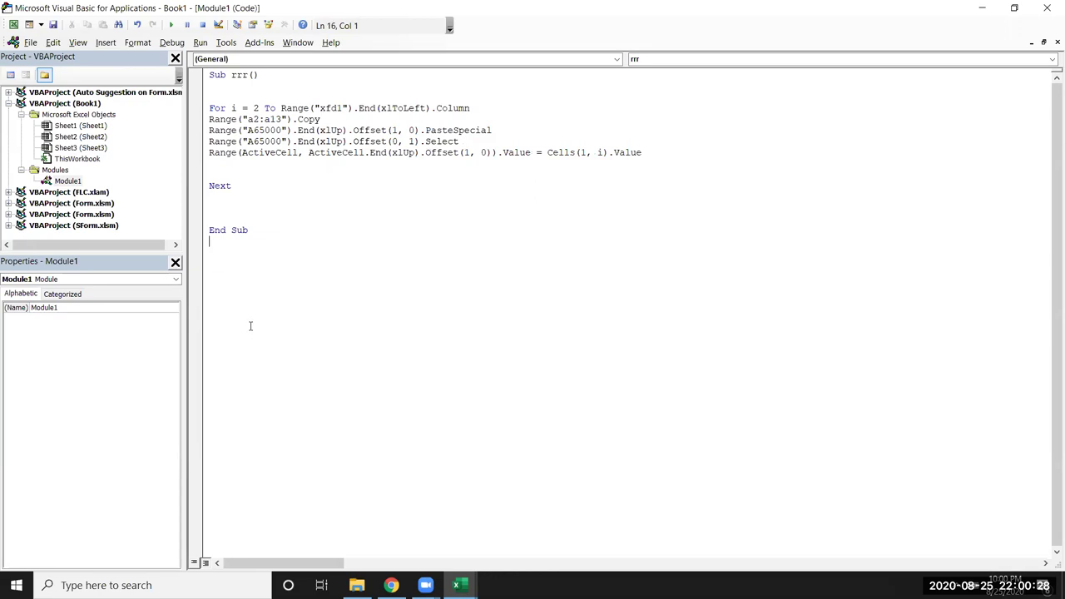
key("alt")
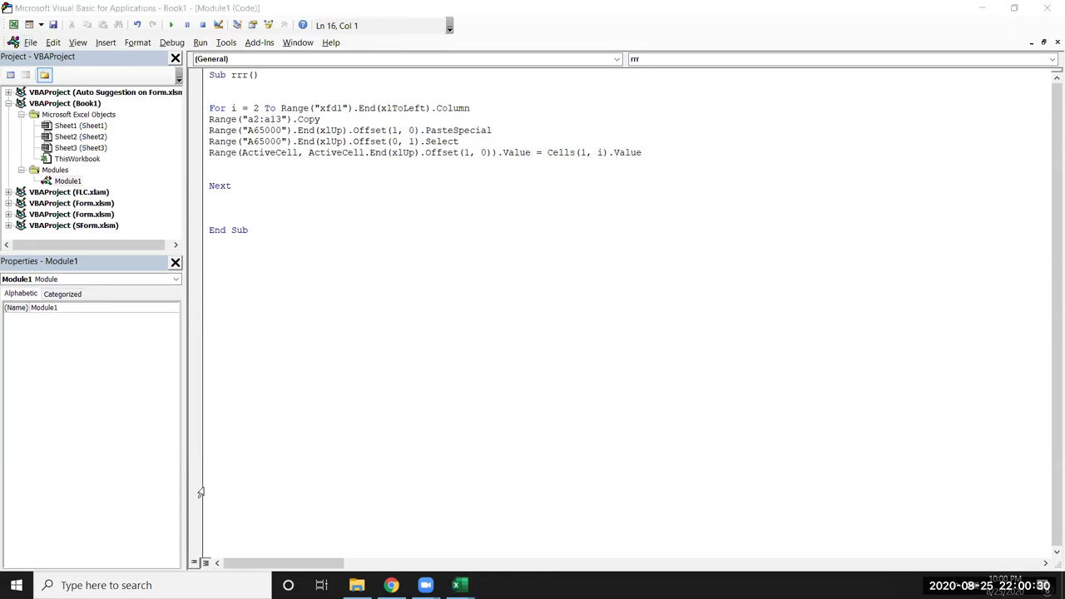
key("alt+Tab")
Step: On Sheet2, enter 20 in B3, paste it over B3:F8, then undo the paste
left_click(129, 549)
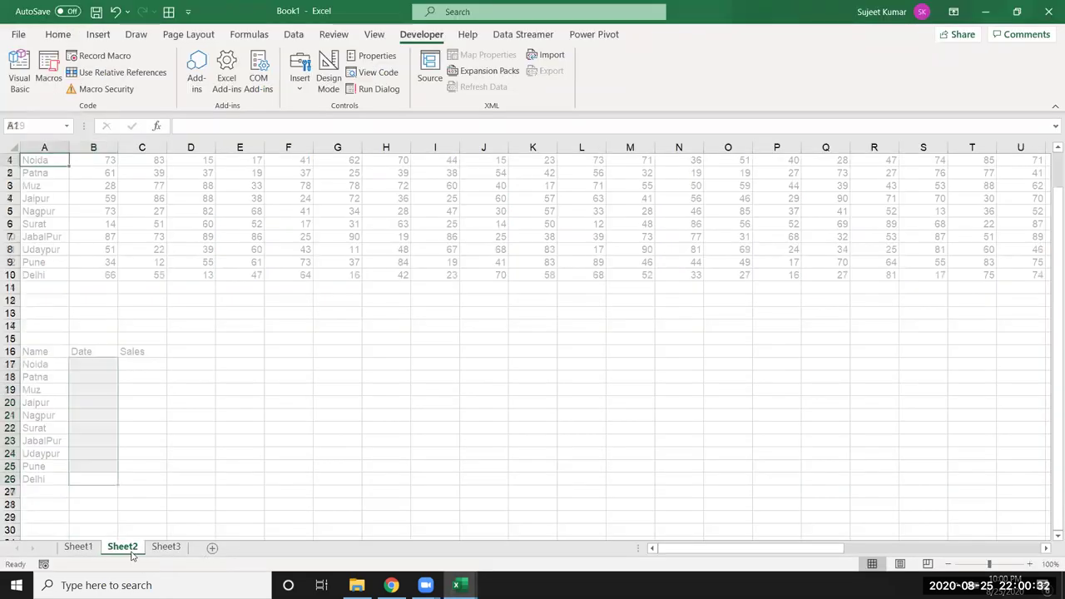
left_click_drag(112, 185, 238, 251)
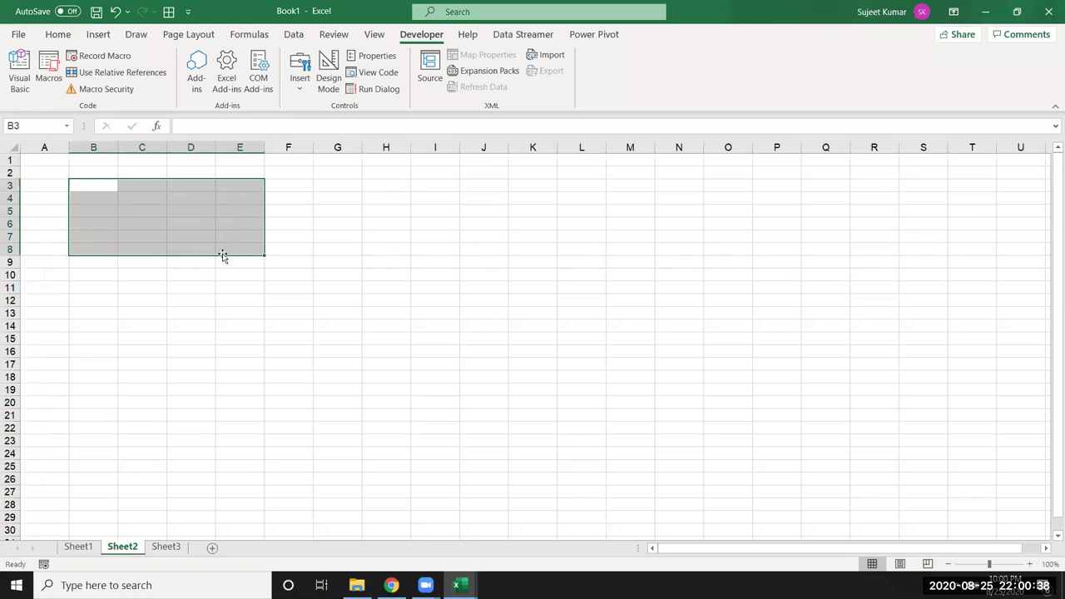
left_click(111, 182)
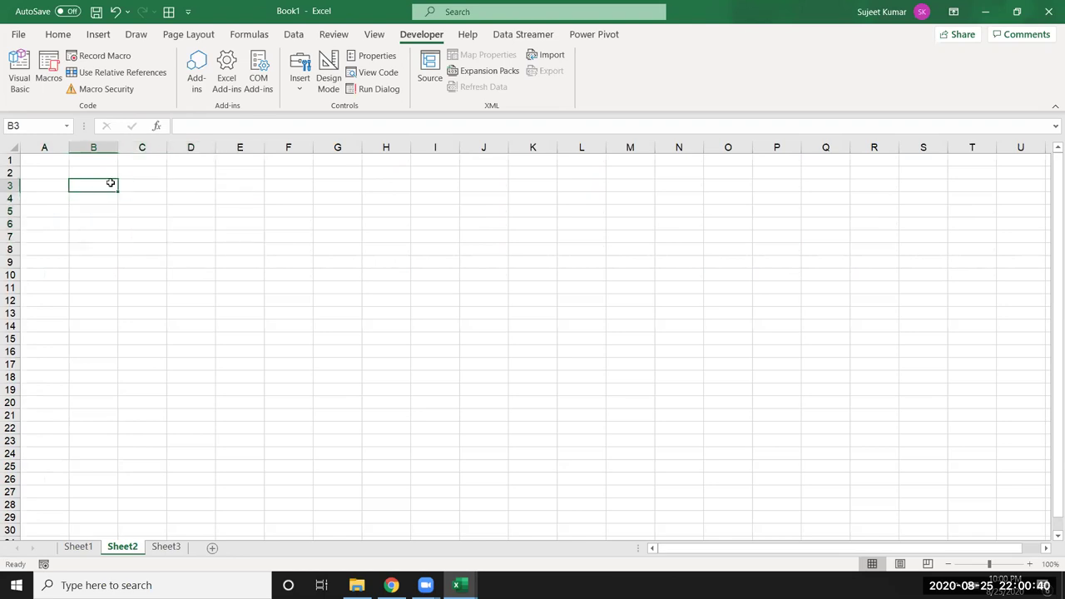
type("20")
left_click(143, 237)
left_click(107, 186)
key("ctrl+c")
left_click_drag(180, 241, 277, 251)
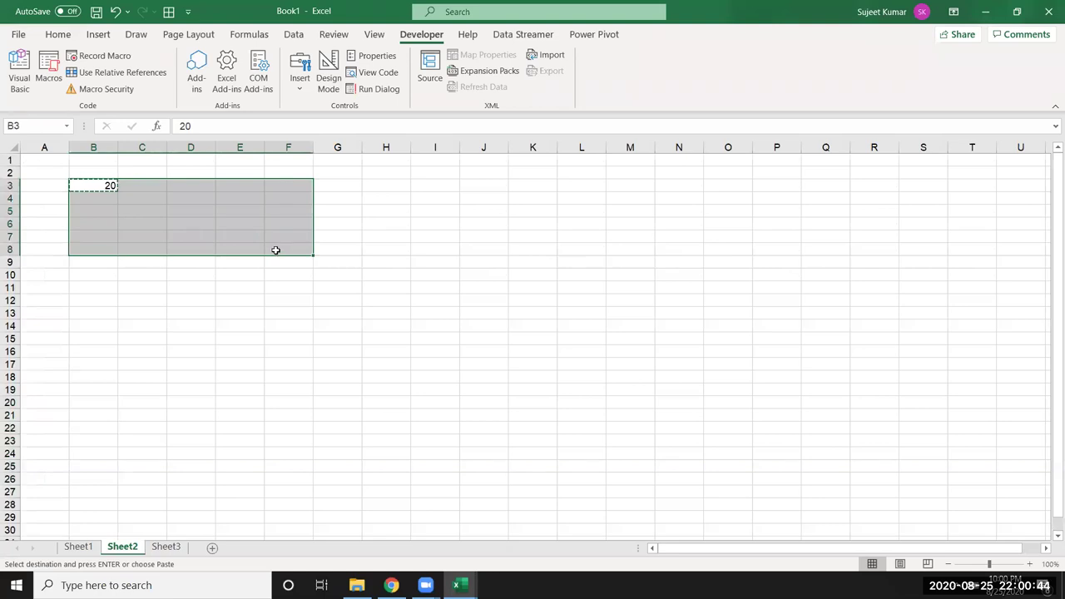
key("ctrl+v")
key("ctrl+z")
key("ctrl+z")
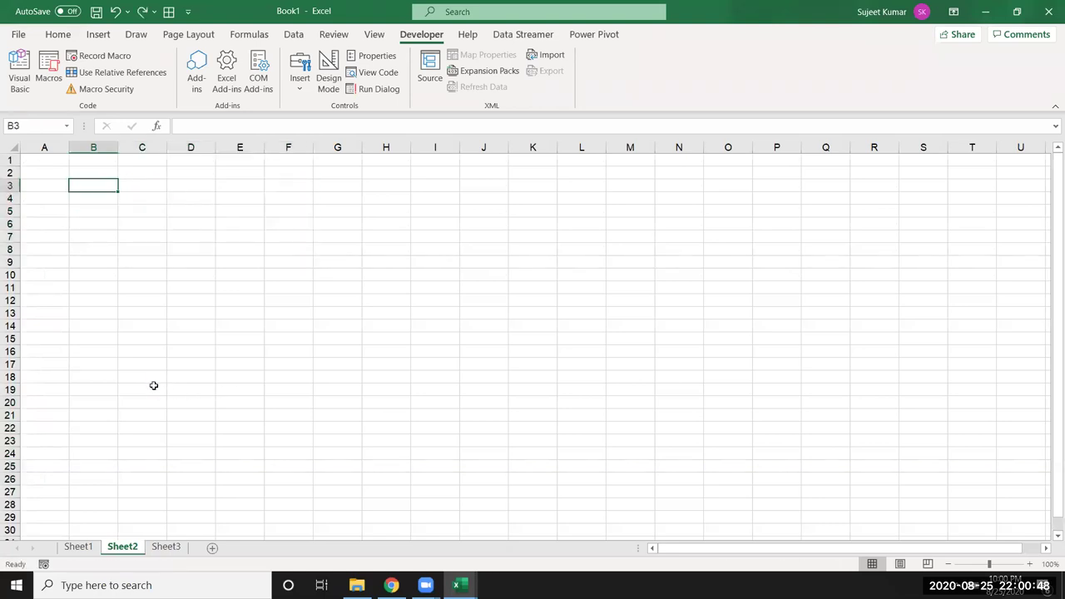
Step: Add a second macro Sub rr() containing Selection.Value = 20
key("alt+Tab")
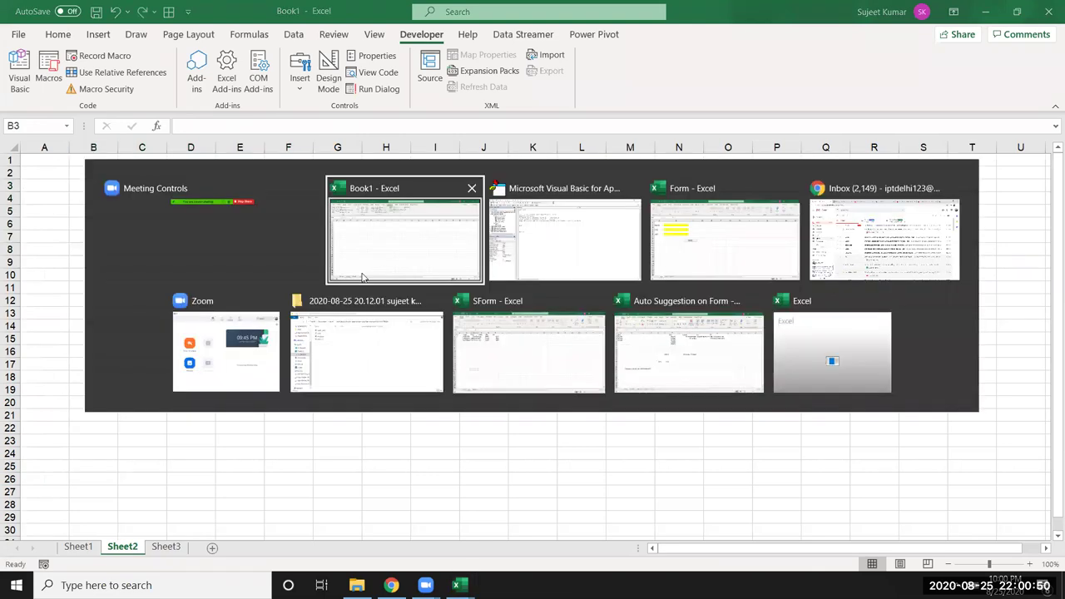
key("alt+Tab")
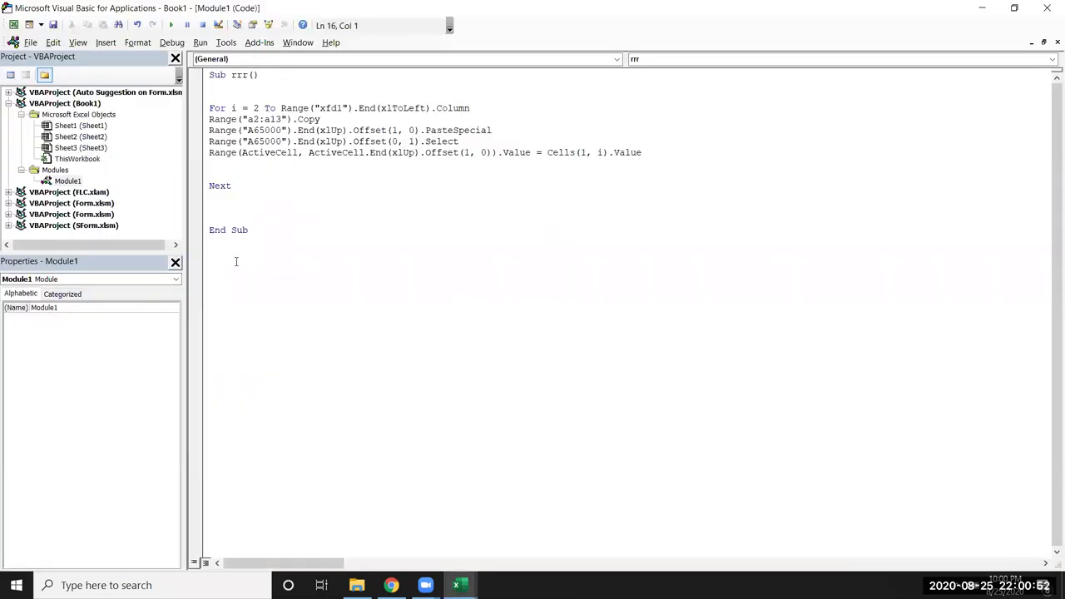
key("Return")
type("s")
type("ub rr()")
key("Return")
left_click(210, 263)
type("selection.vau")
key("BackSpace")
type("lue = 20")
left_click(285, 306)
left_click(274, 275)
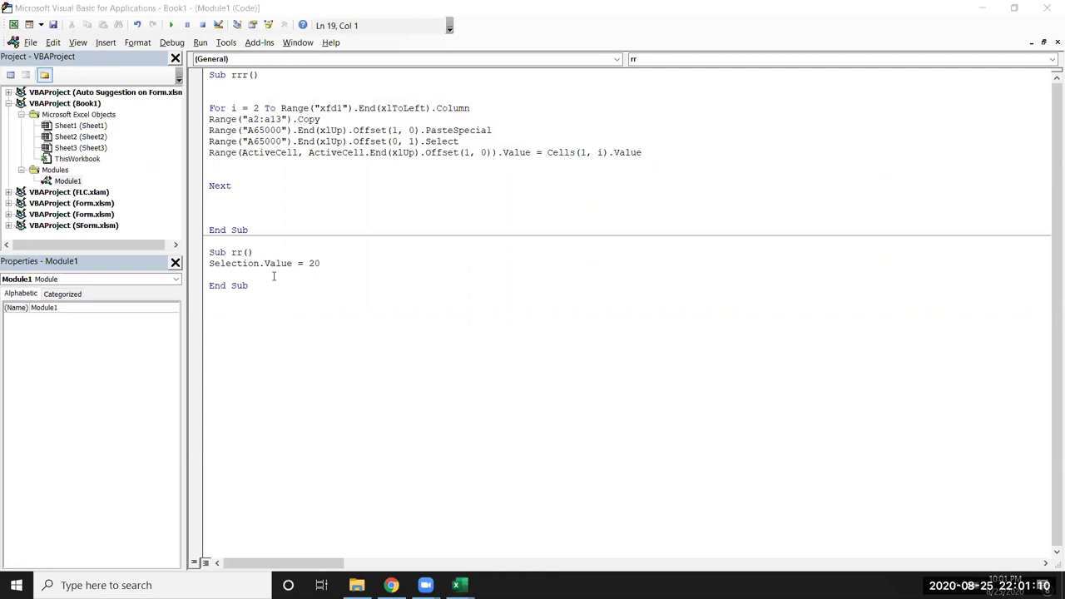
key("alt+Tab")
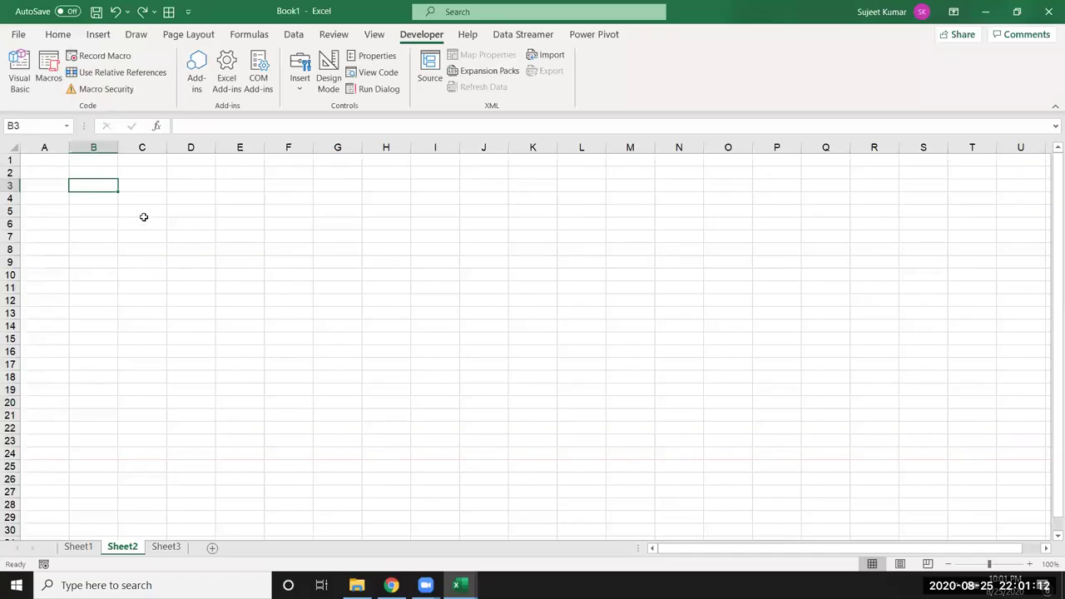
Step: Run the rr macro on Sheet2's B3:E8, then go back to Sheet1's sales grid
left_click_drag(93, 184, 243, 252)
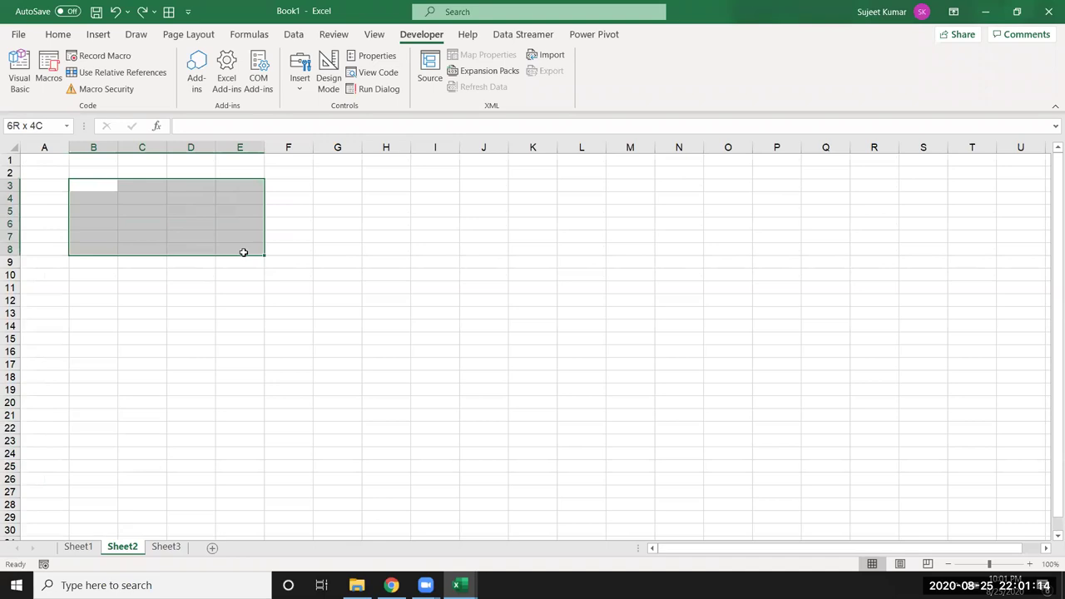
left_click(48, 70)
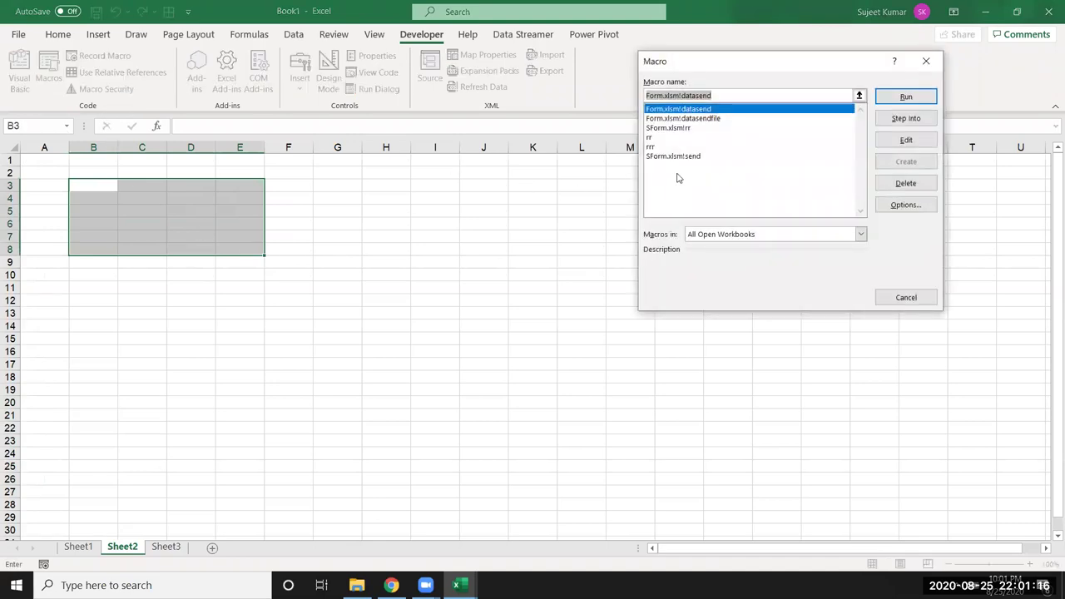
left_click(659, 138)
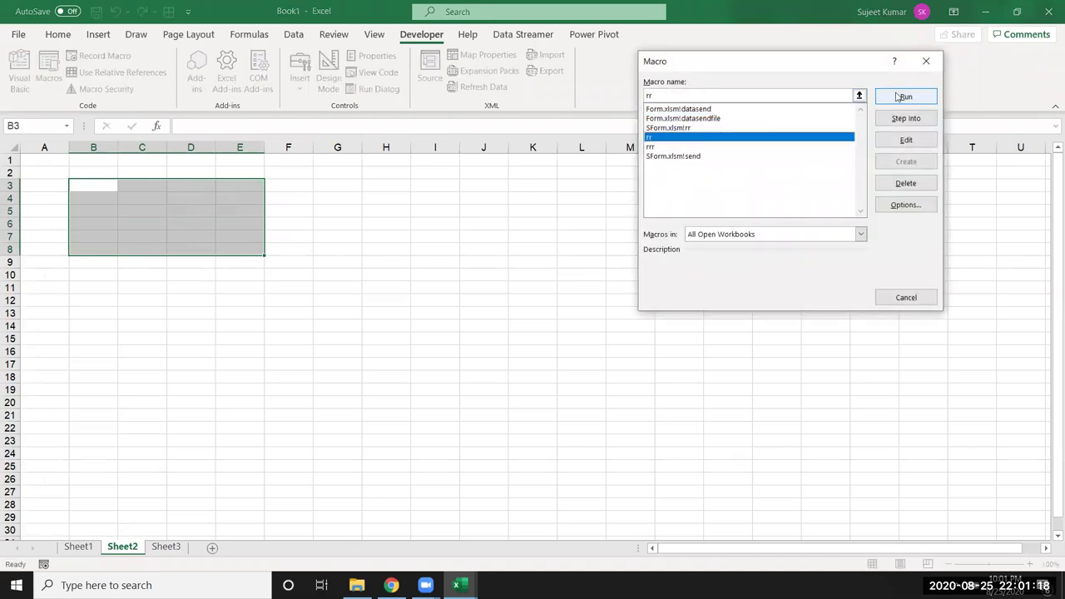
left_click(899, 98)
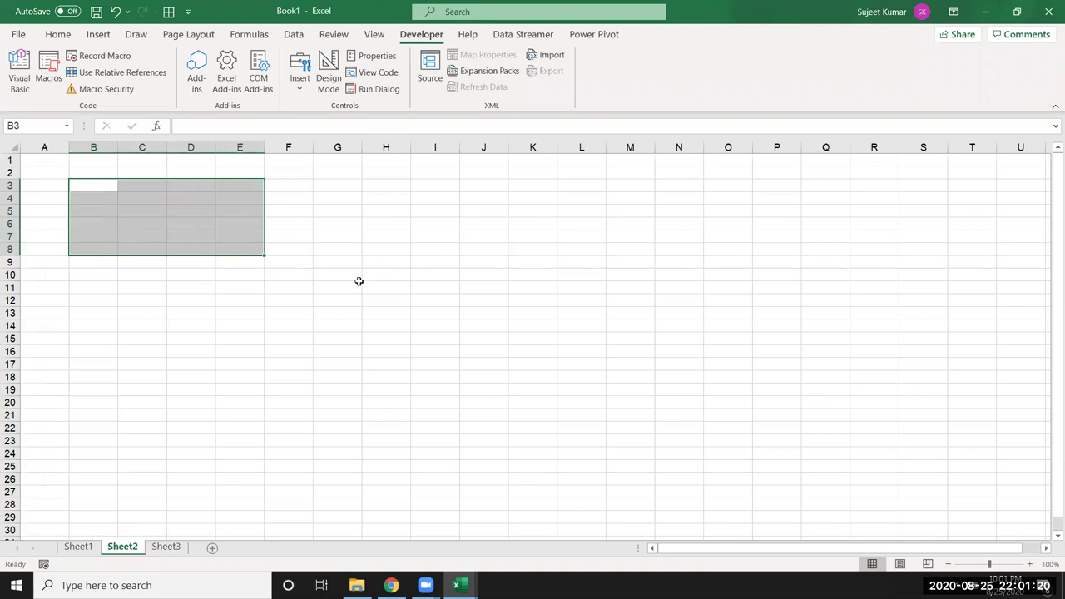
left_click(85, 539)
left_click(80, 547)
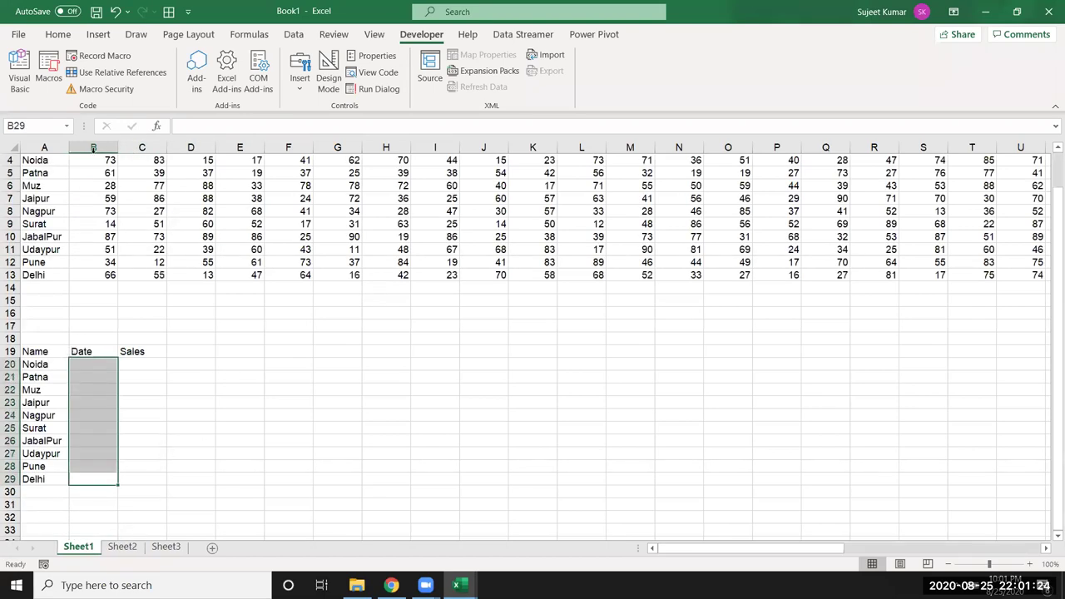
scroll(103, 220, "up", 1)
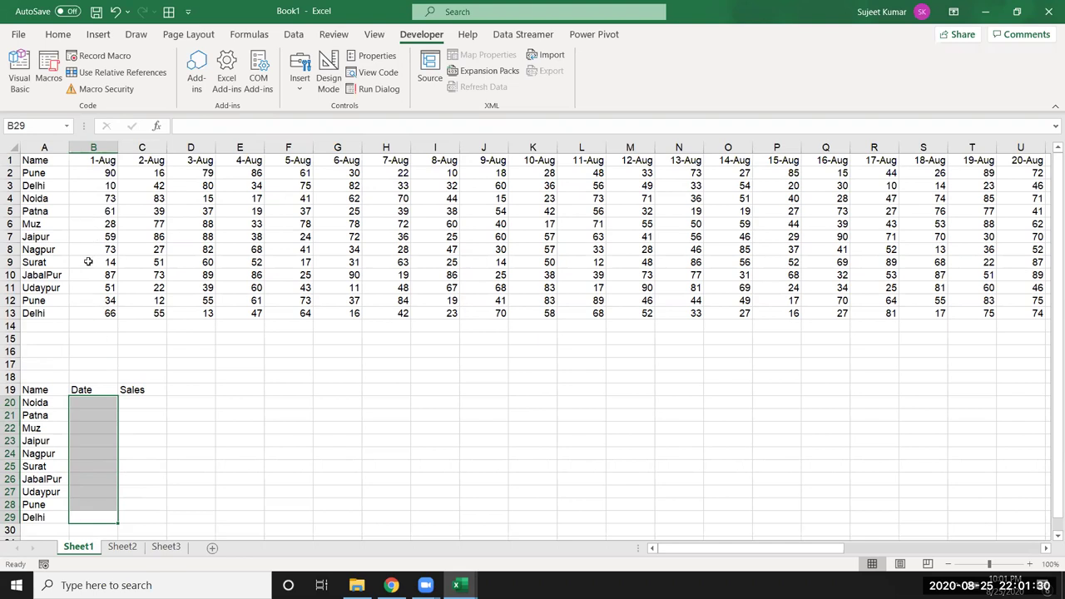
Step: Highlight line 8's target-range expression in VBA, then check the 1-Aug date header on Sheet1
key("alt+F11")
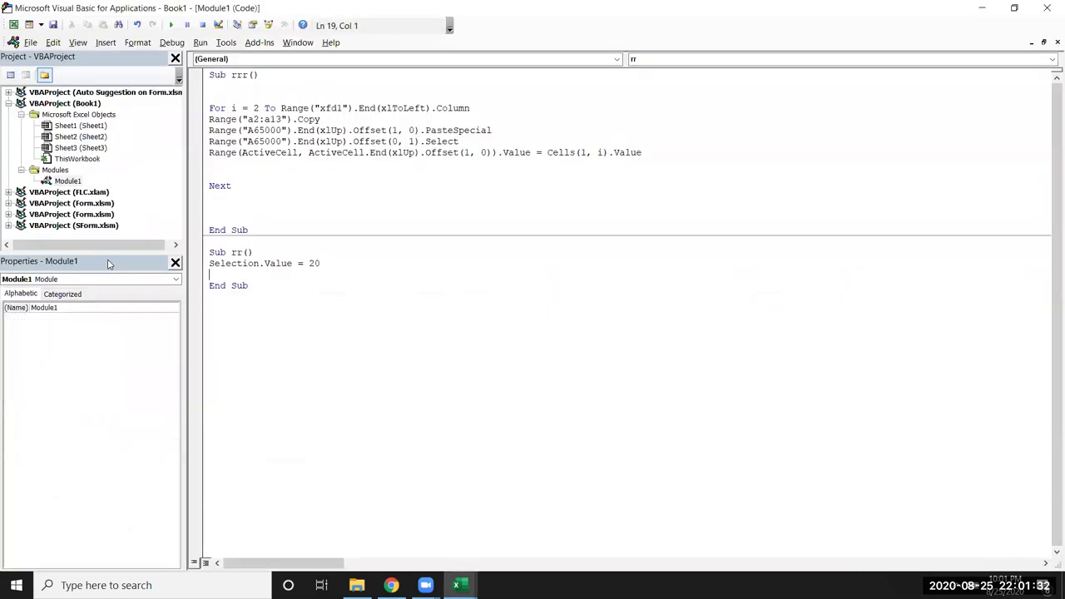
left_click(214, 153)
left_click_drag(530, 152, 178, 189)
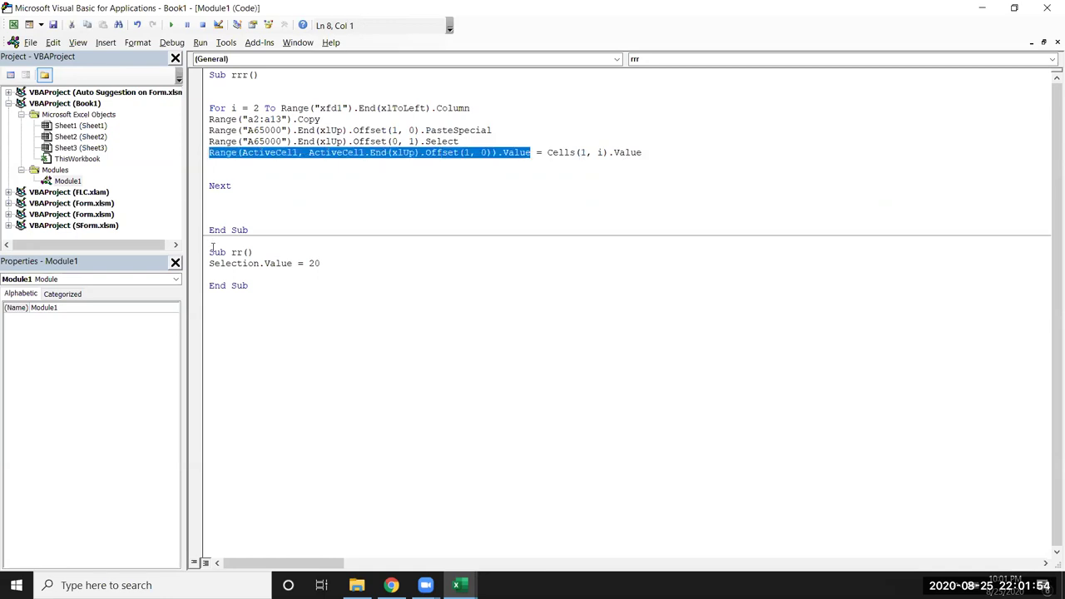
key("alt+F11")
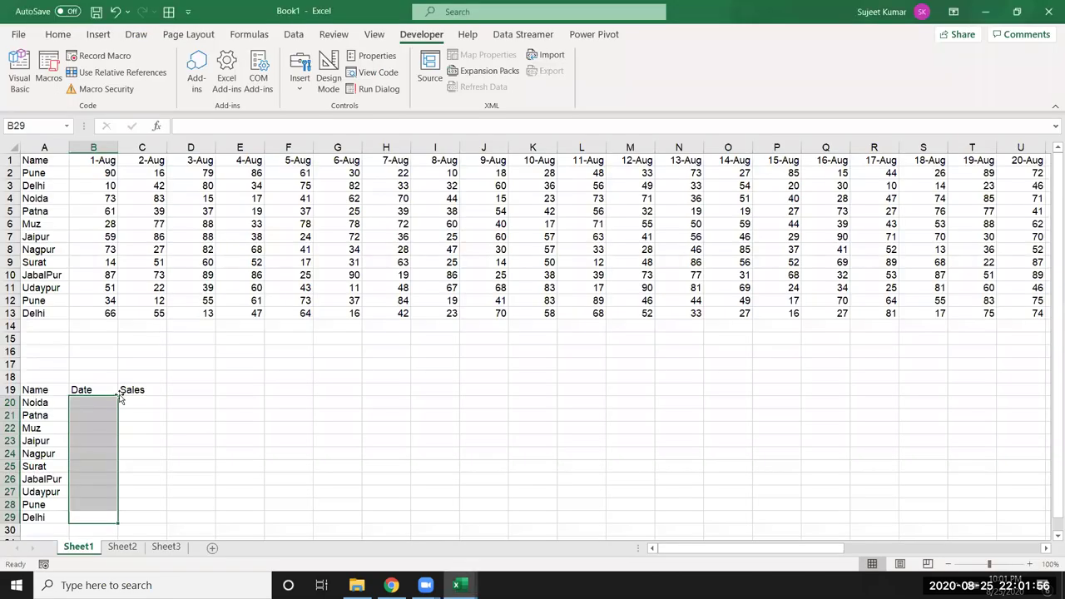
scroll(121, 399, "down", 2)
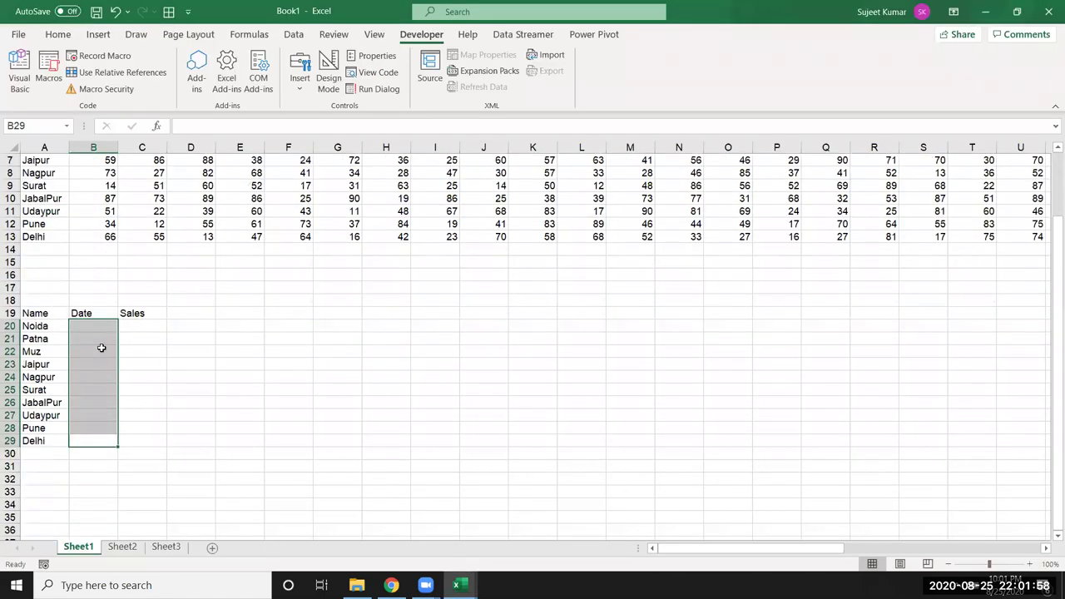
scroll(101, 348, "up", 1)
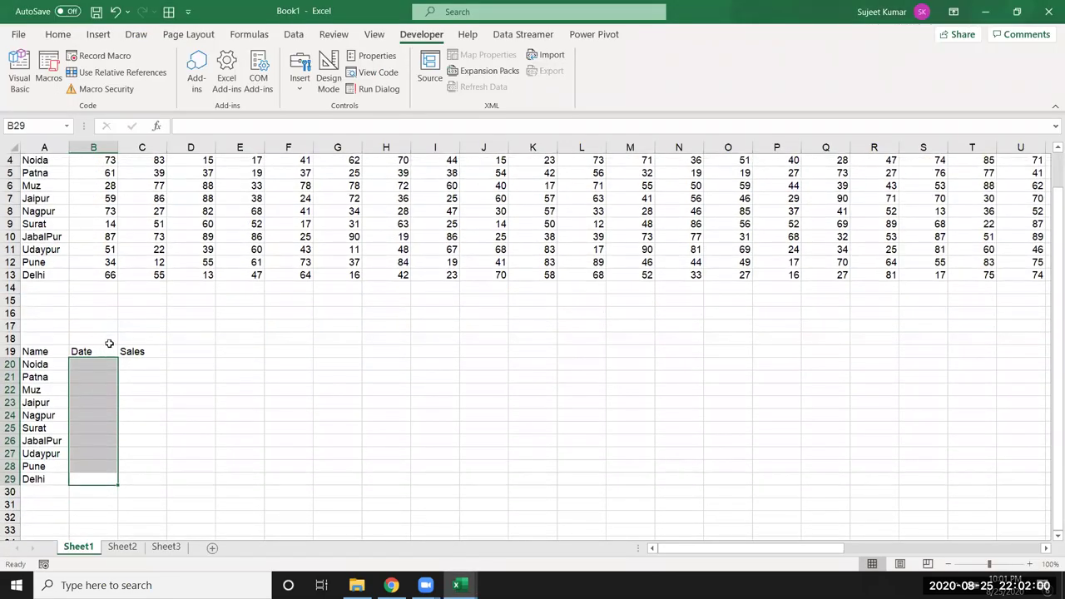
scroll(109, 344, "up", 1)
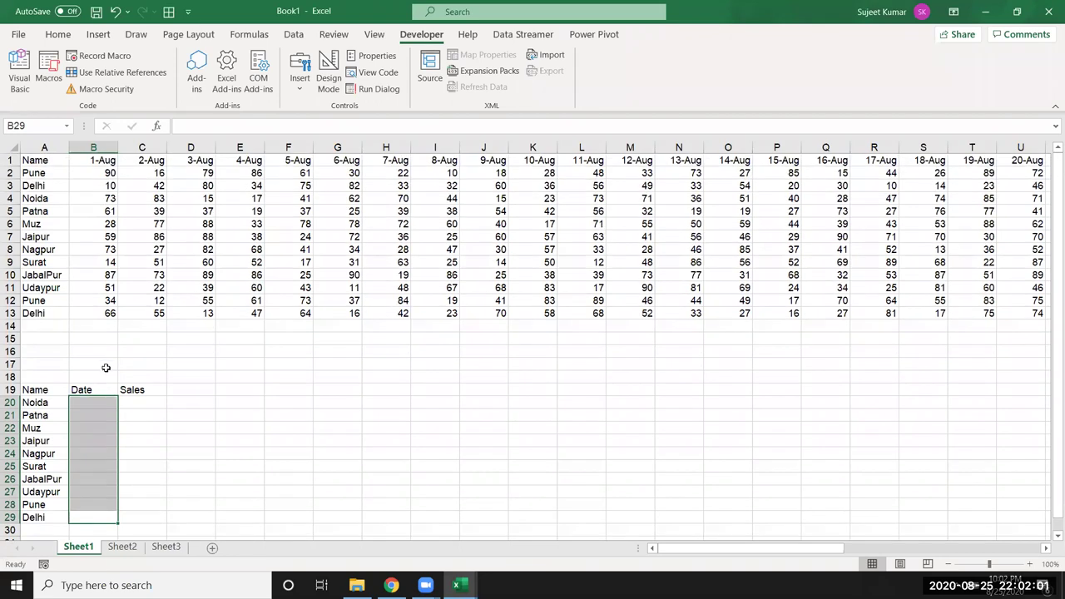
left_click(101, 160)
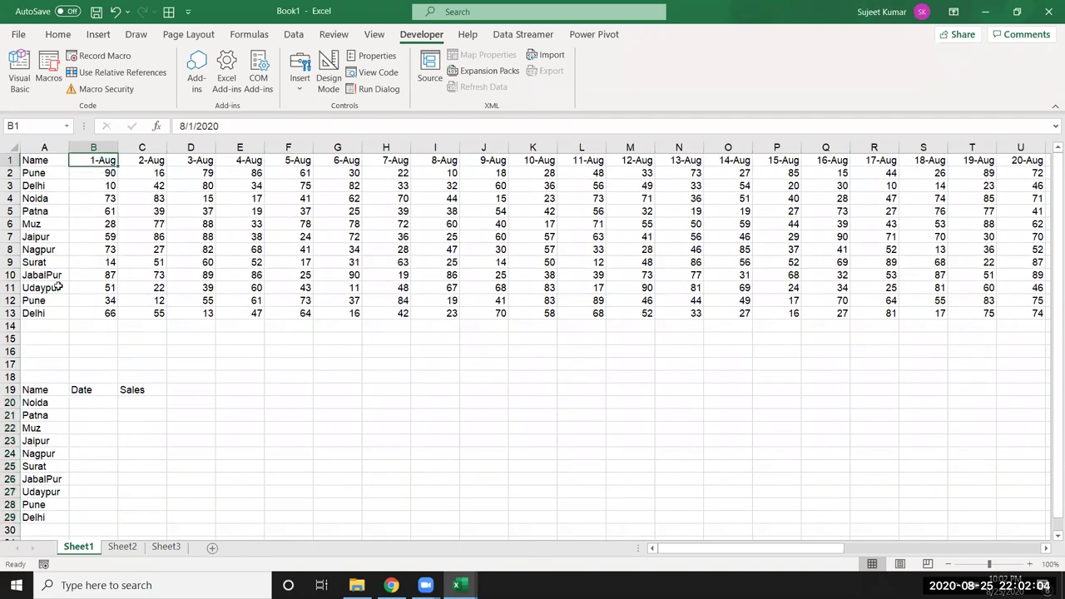
key("alt+F11")
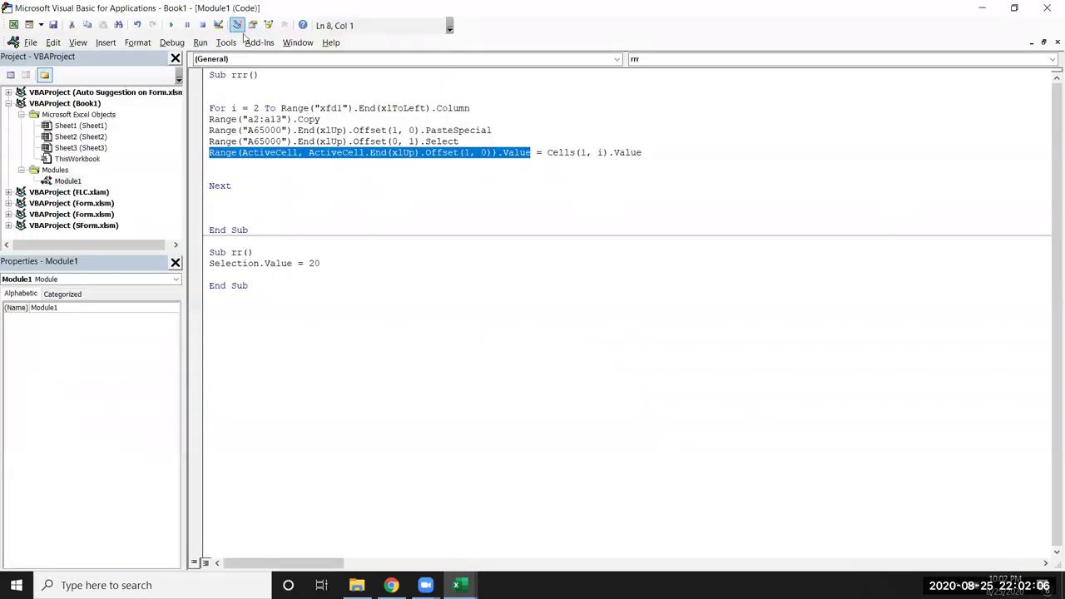
left_click_drag(231, 108, 347, 108)
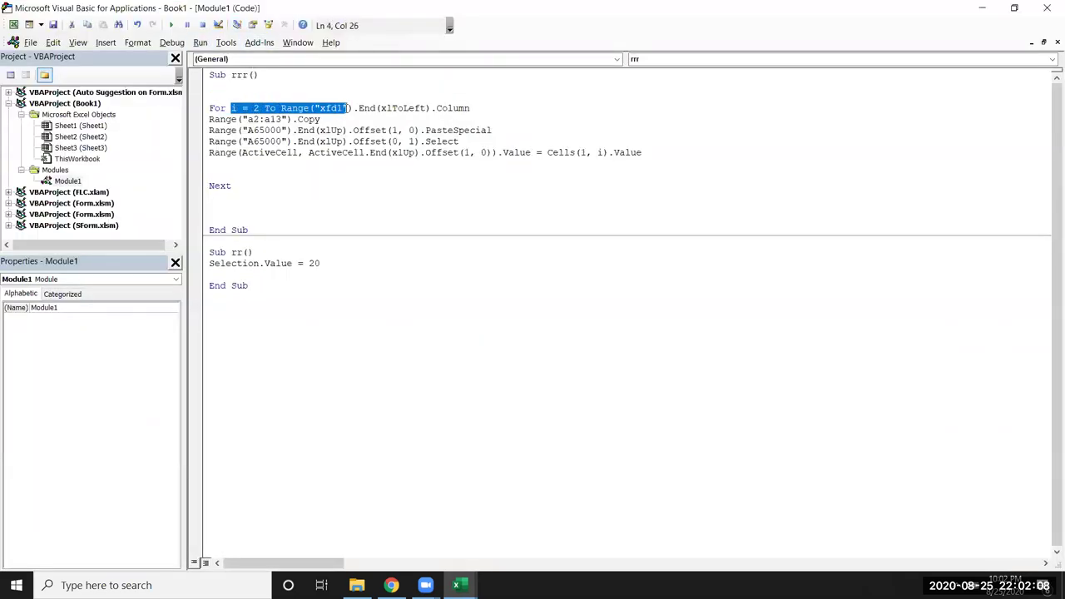
key("alt+F11")
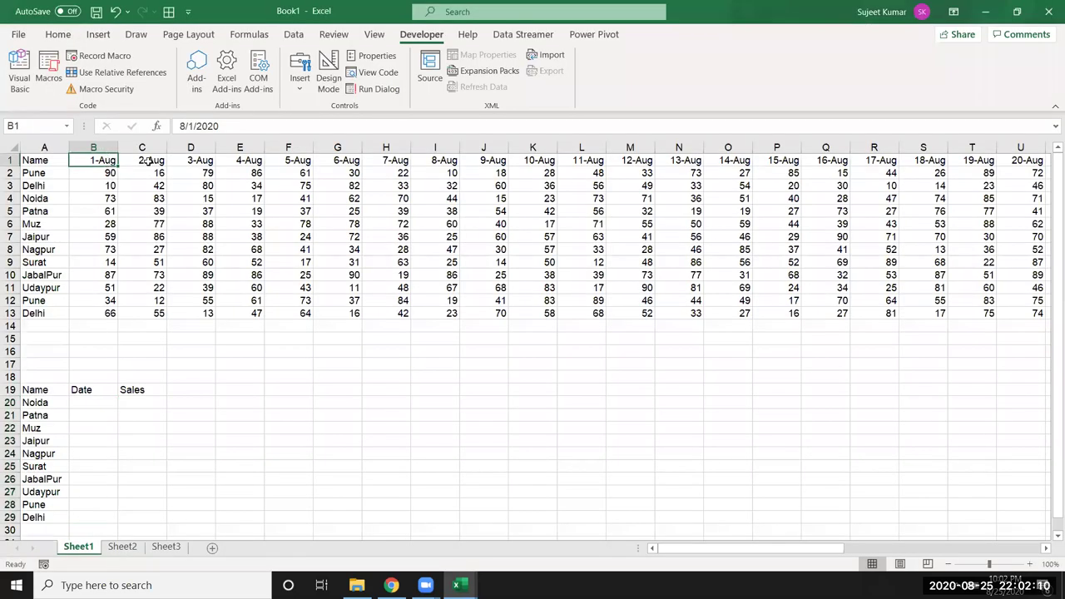
left_click(148, 160)
left_click(200, 159)
left_click(239, 159)
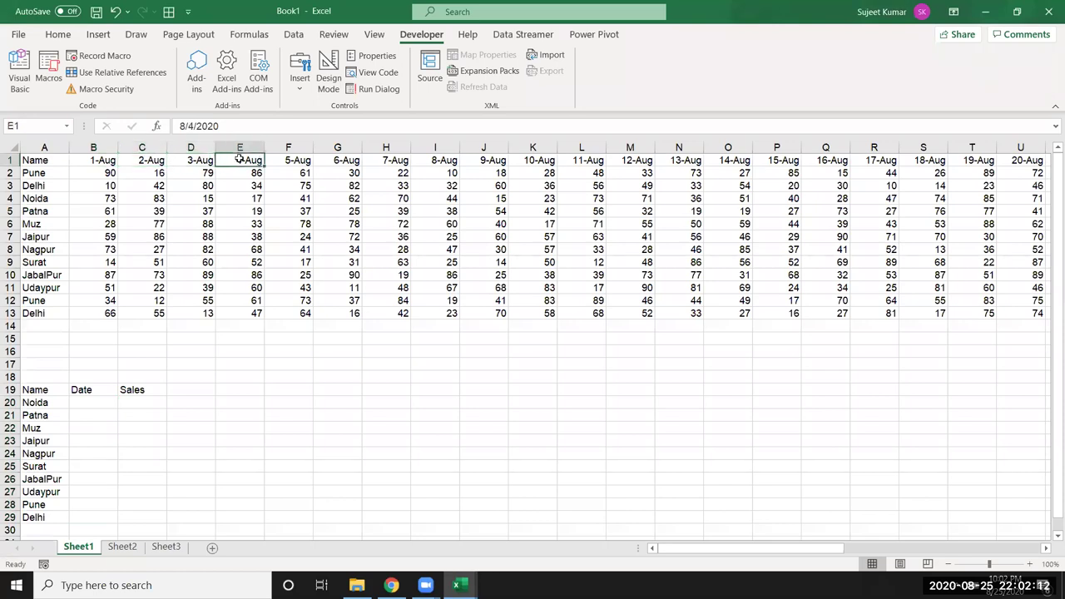
left_click(104, 161)
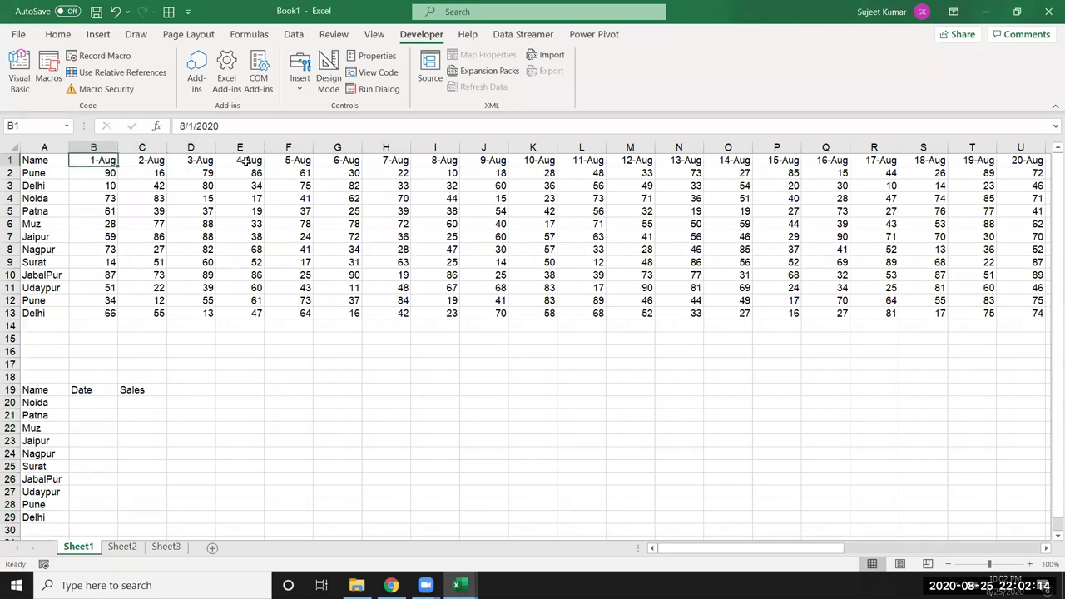
key("alt+F11")
left_click(570, 158)
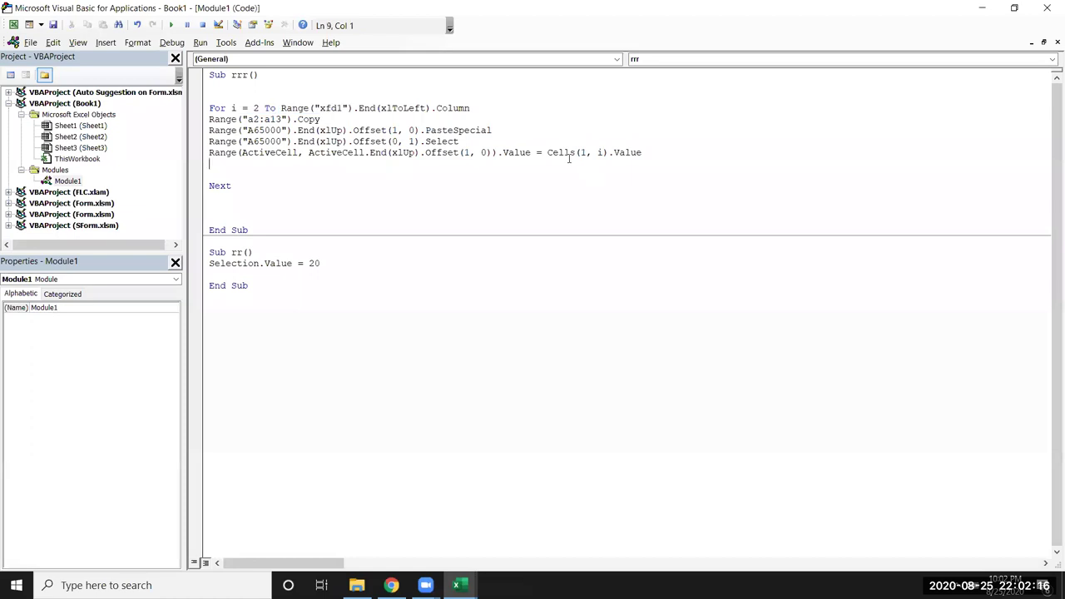
double_click(583, 152)
double_click(600, 153)
key("alt+F11")
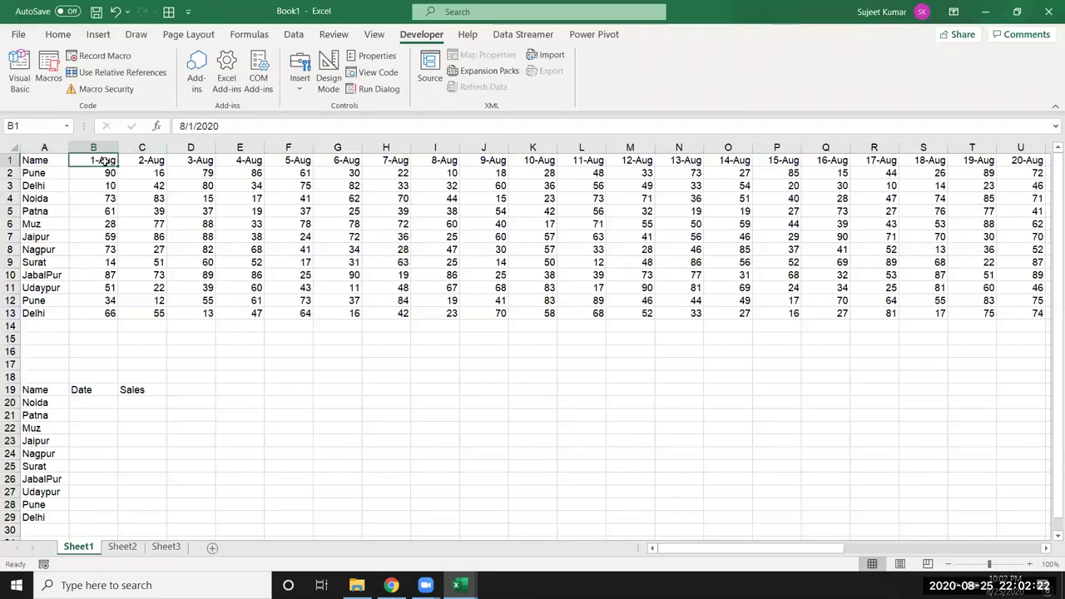
left_click(81, 402)
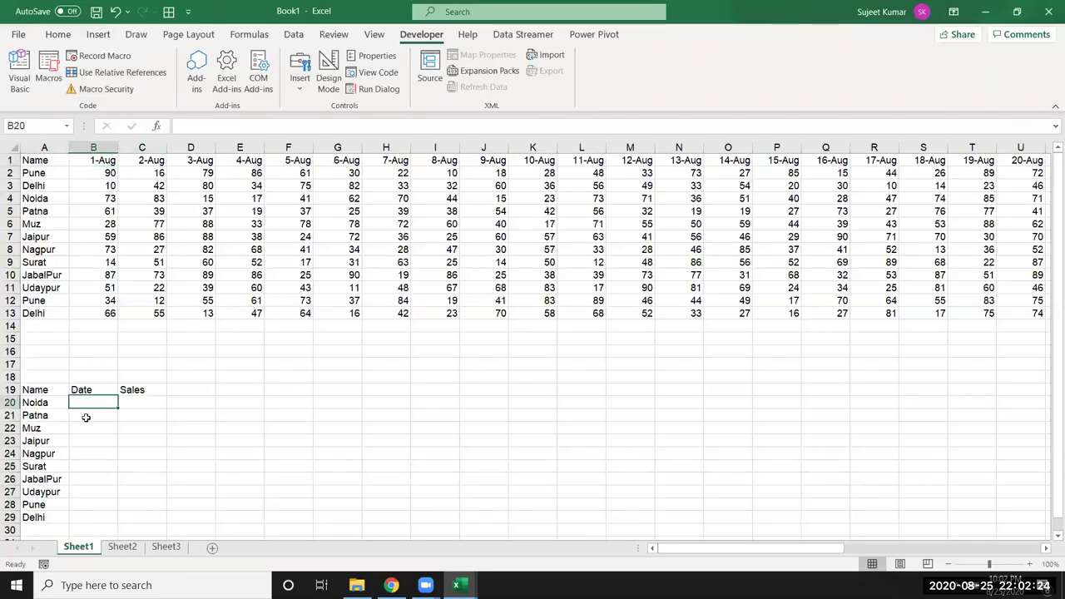
left_click_drag(85, 417, 82, 517)
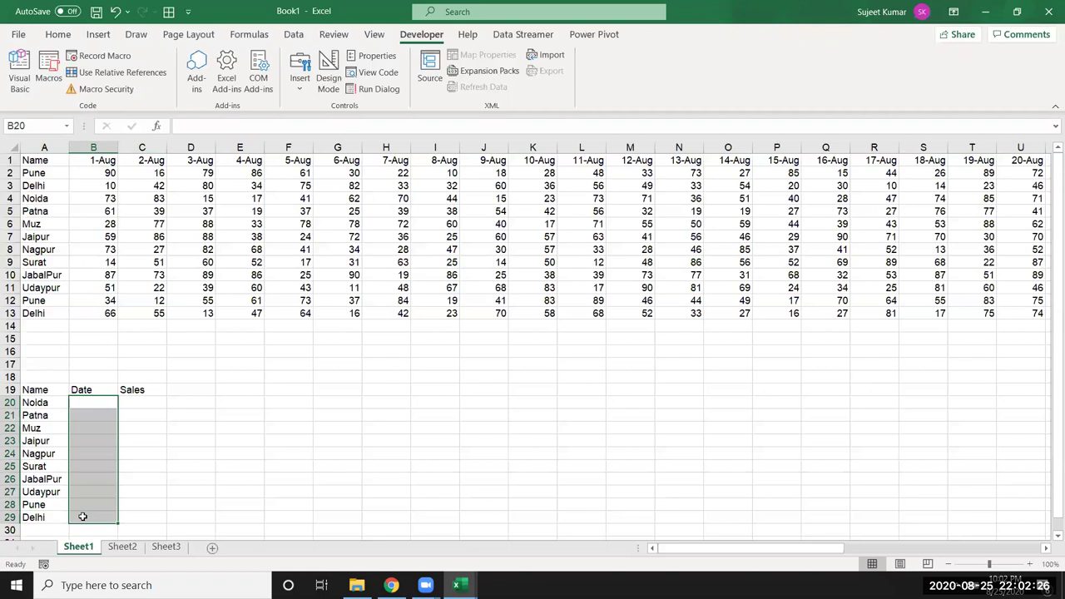
scroll(79, 493, "down", 3)
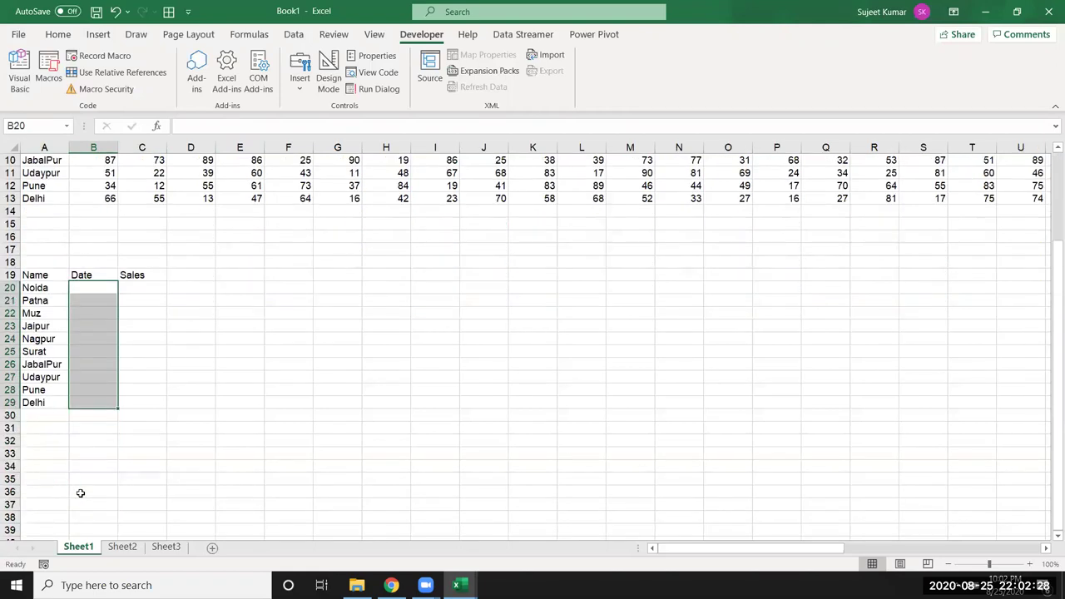
key("alt+F11")
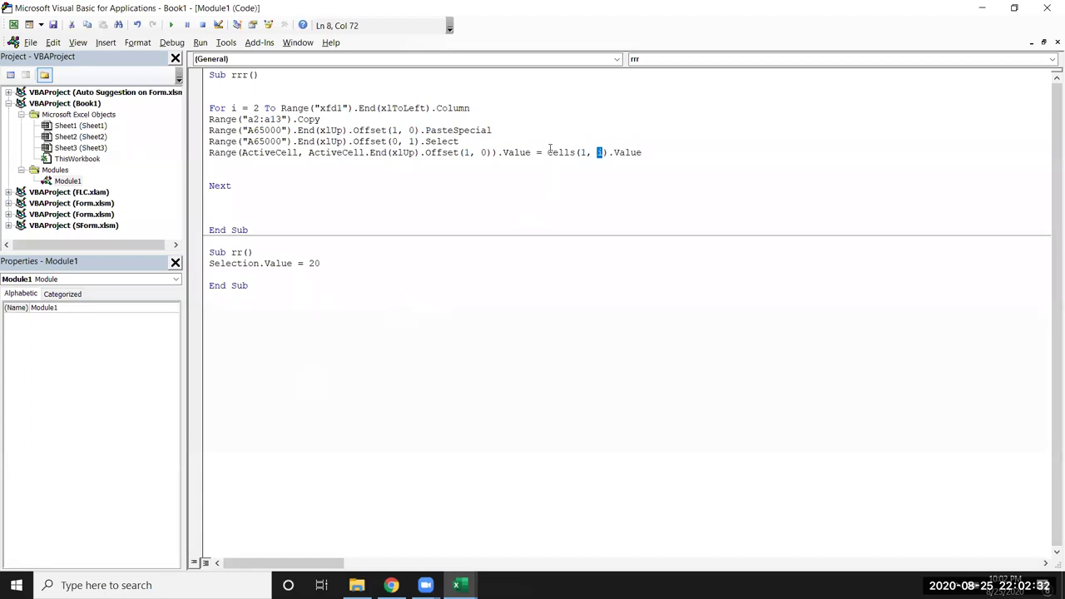
left_click_drag(548, 152, 641, 154)
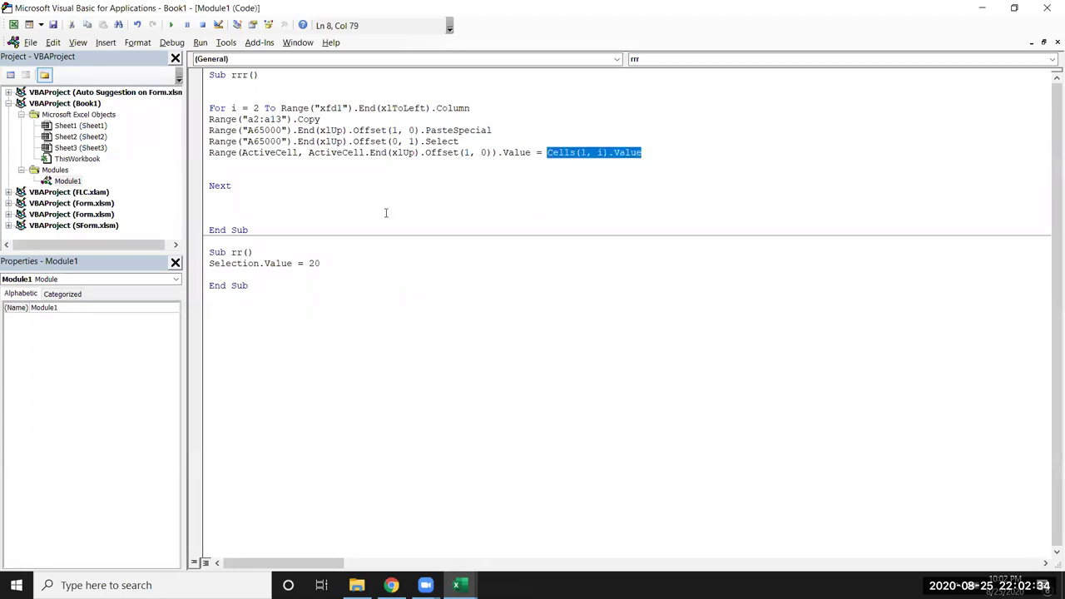
left_click(220, 164)
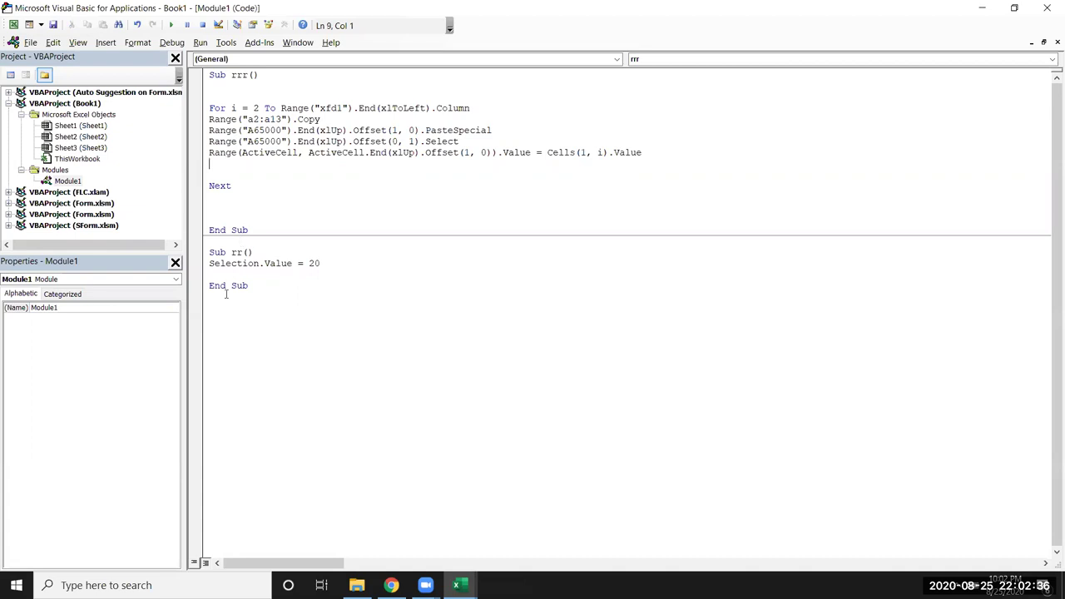
key("alt+F11")
scroll(133, 350, "up", 3)
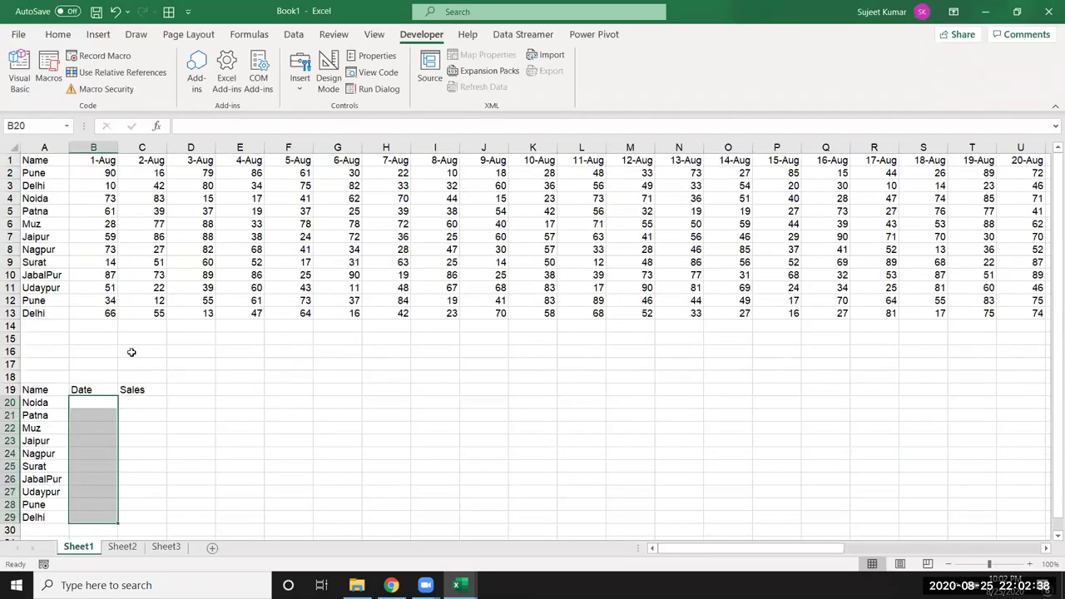
scroll(133, 417, "down", 1)
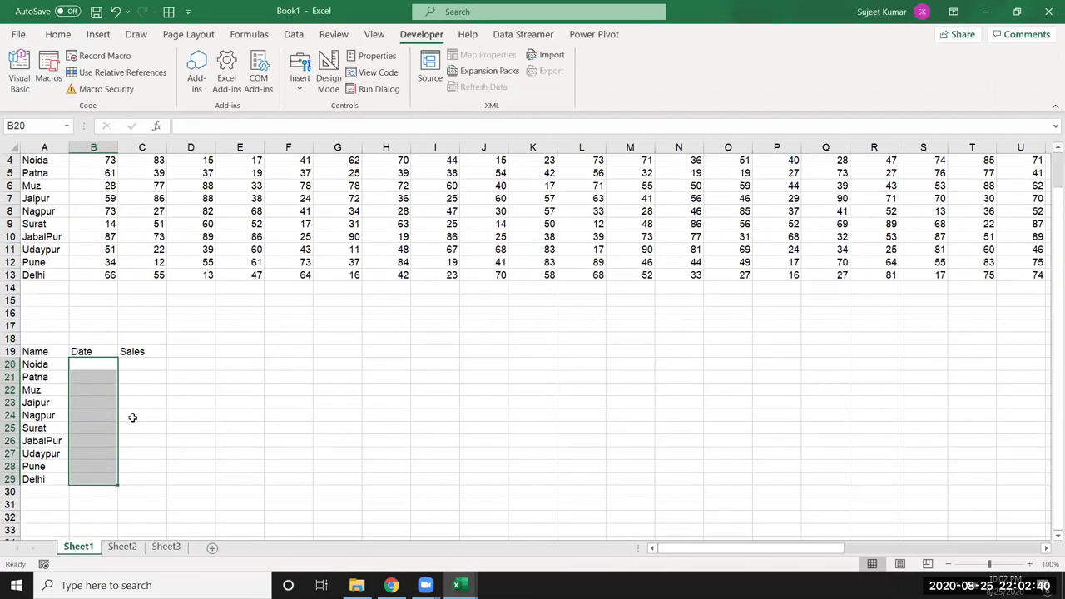
key("alt+F11")
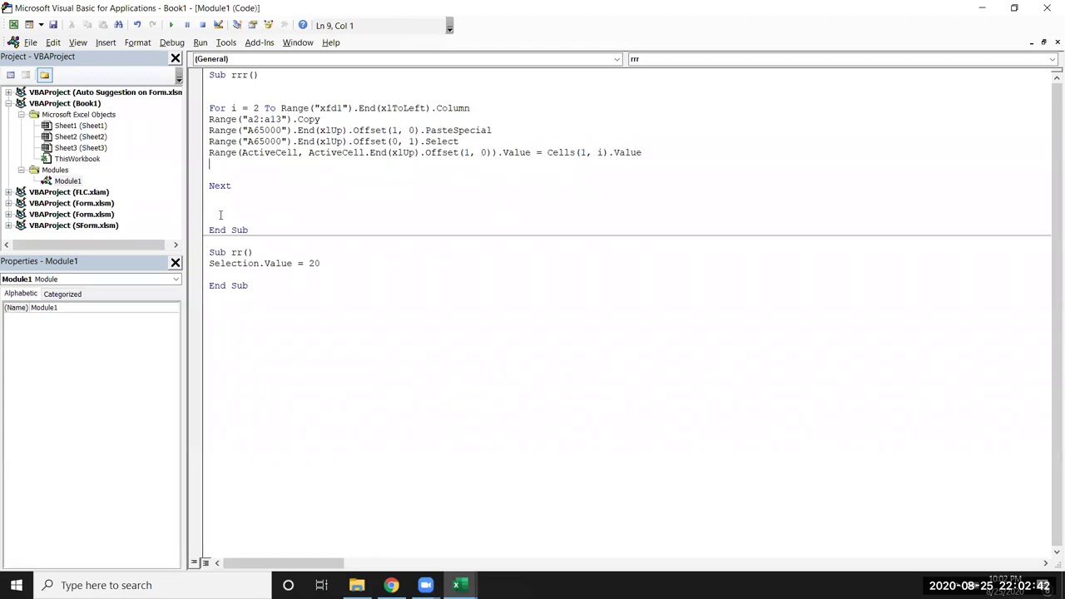
key("alt+F11")
scroll(133, 326, "up", 1)
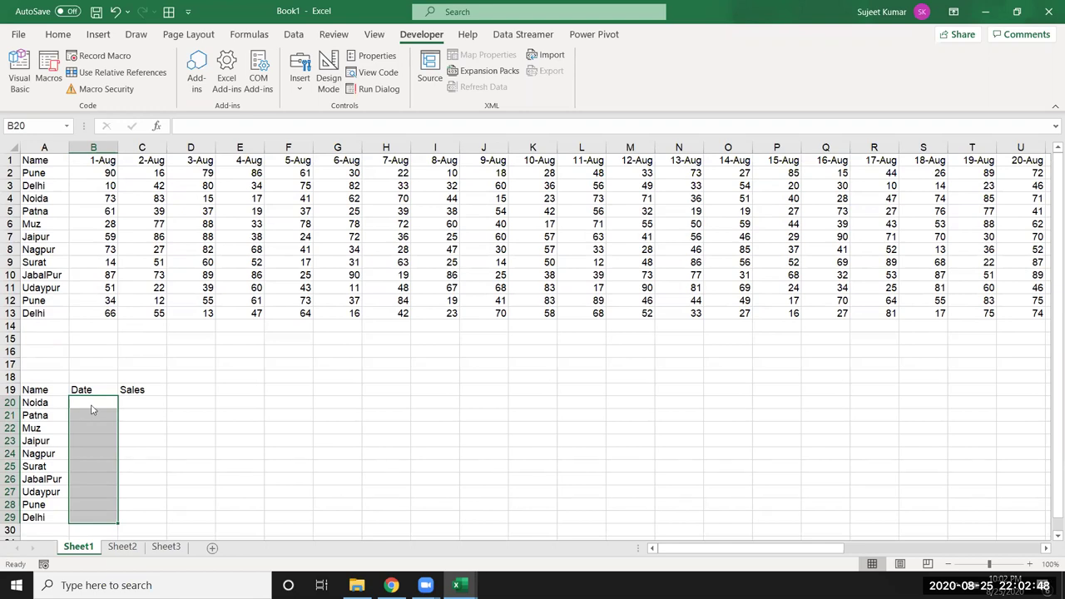
key("alt+F11")
Step: Declare Dim r As Range under Sub rrr
left_click(230, 87)
type("dim ")
type("r")
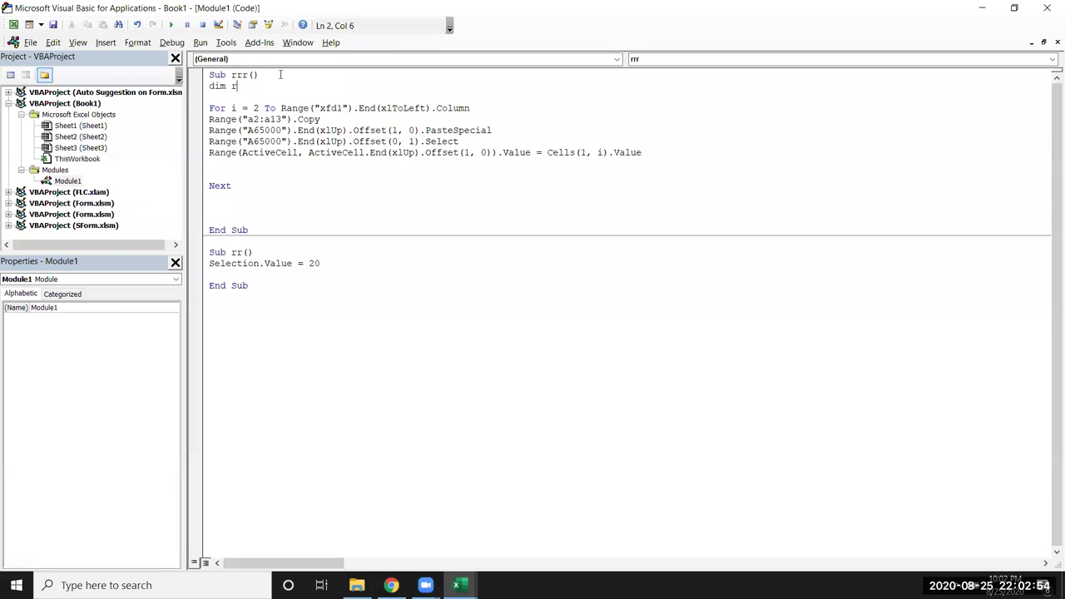
type(" as ")
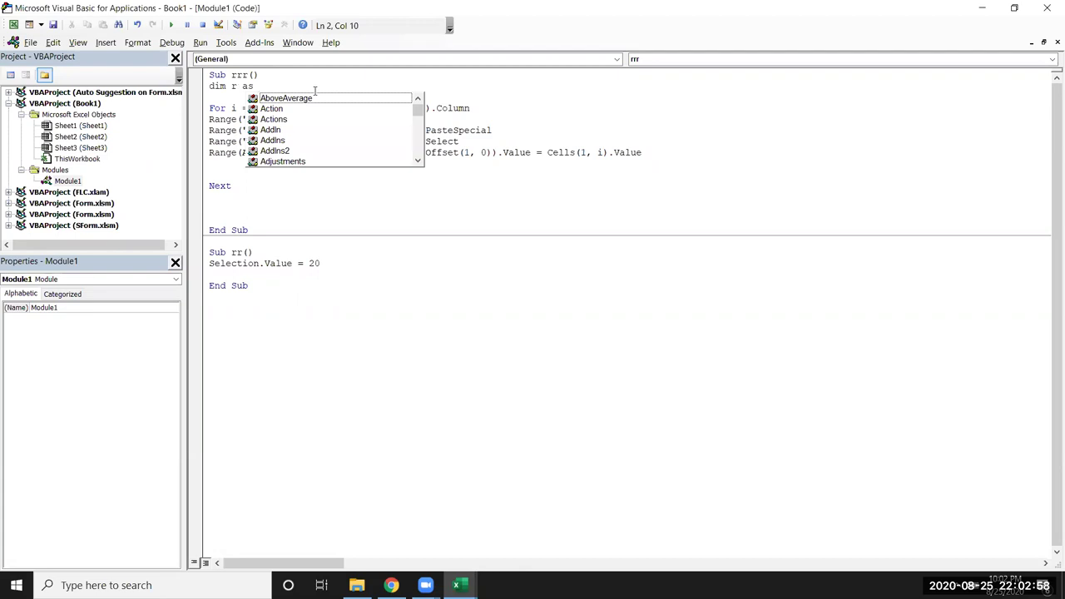
type("ra")
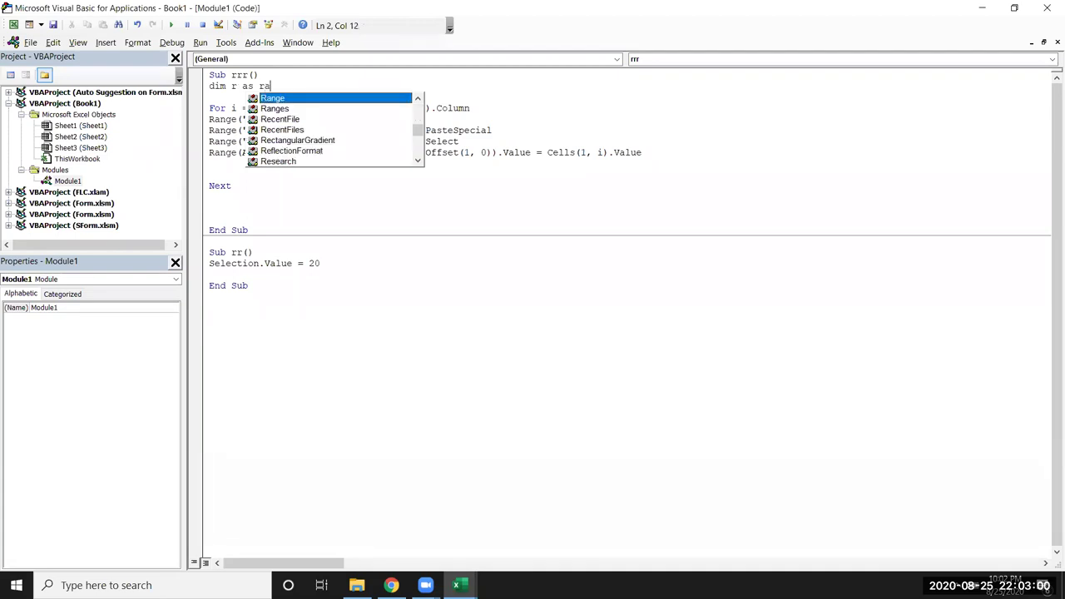
key("Return")
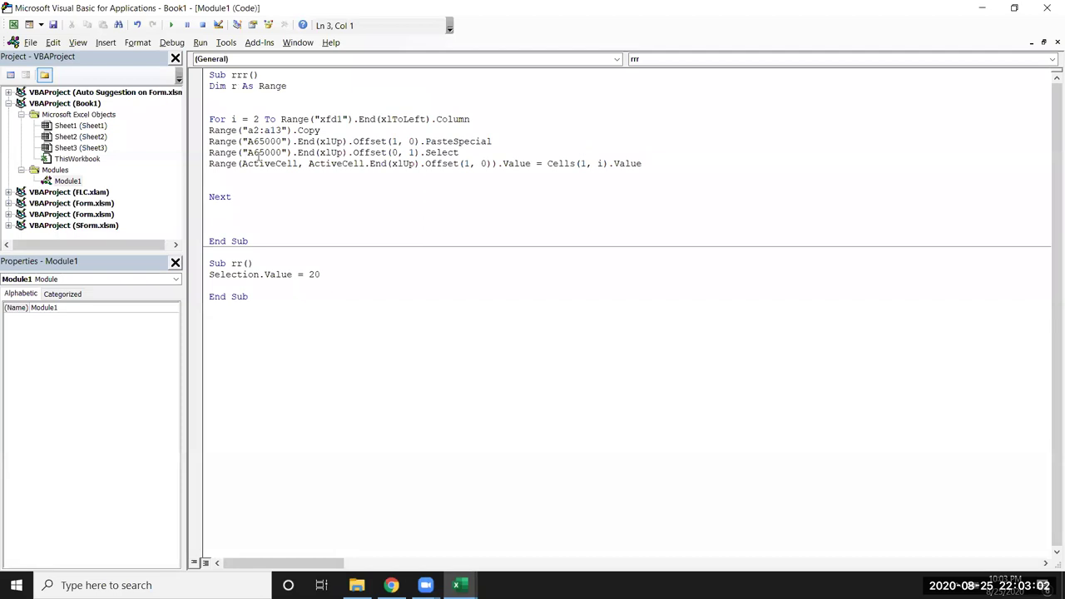
Step: Add Set r = Range("A65000").End(xlUp).Offset(1, 0) above the PasteSpecial line
left_click(200, 152)
left_click(209, 143)
key("Return")
left_click(209, 142)
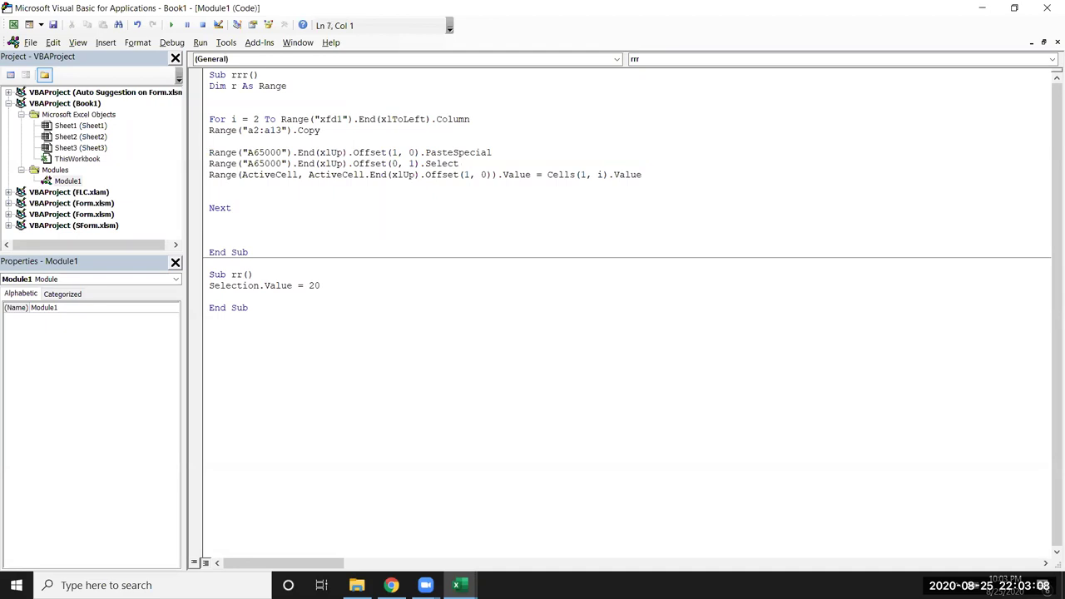
type("set ")
type("r =")
left_click(422, 153)
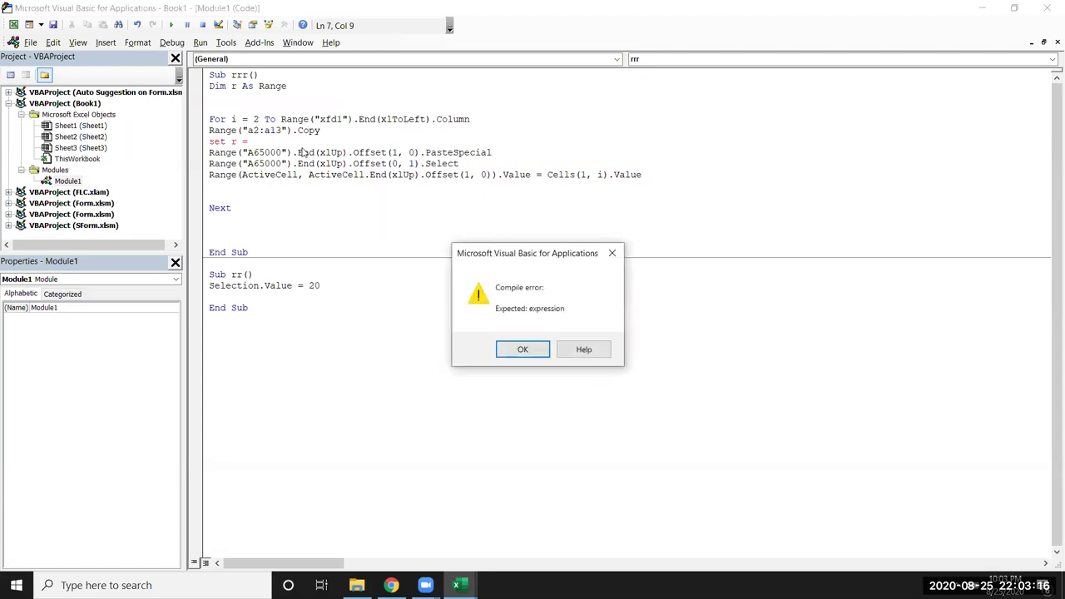
key("Return")
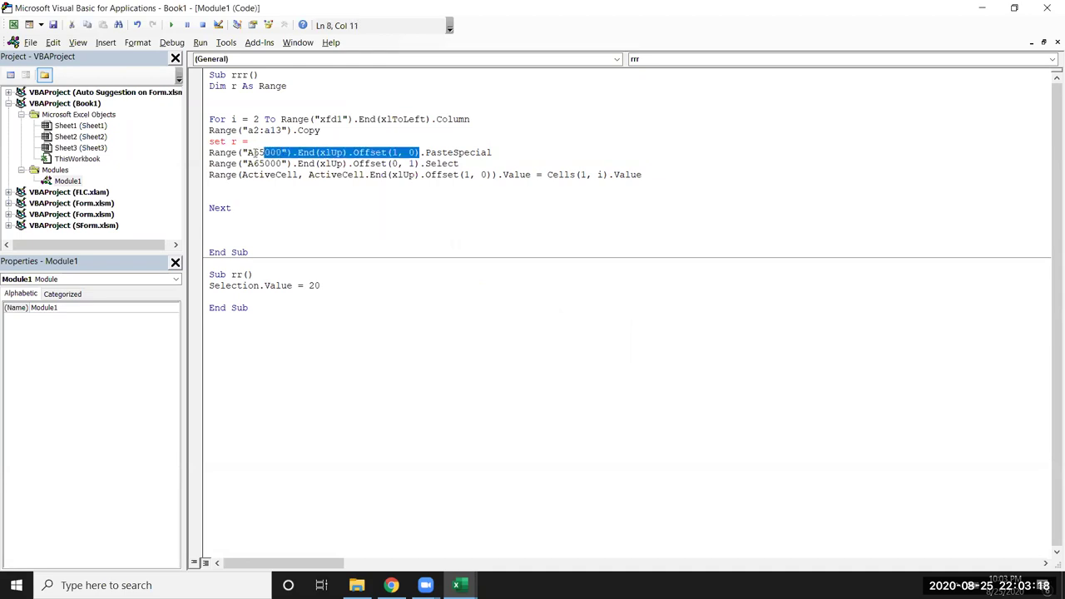
left_click_drag(421, 153, 209, 153)
key("ctrl+c")
left_click(278, 141)
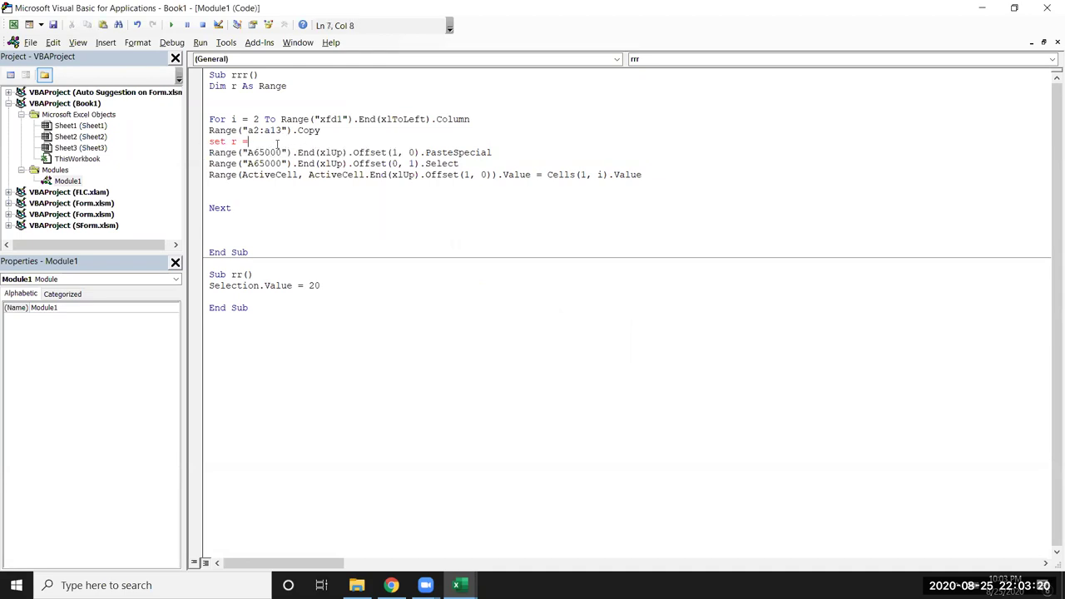
key("ctrl+v")
left_click(385, 230)
left_click(222, 188)
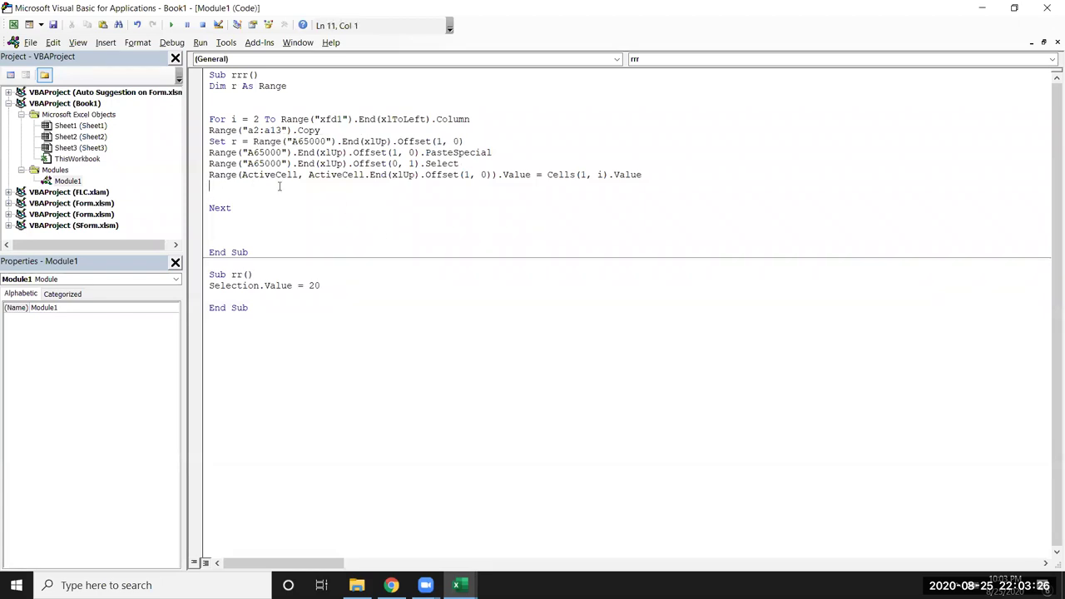
Step: Add the loop line Range(Cells(2, i), Cells(13, i)).Copy, checking the 1-Aug sales range B2:B13
type("range")
type("(")
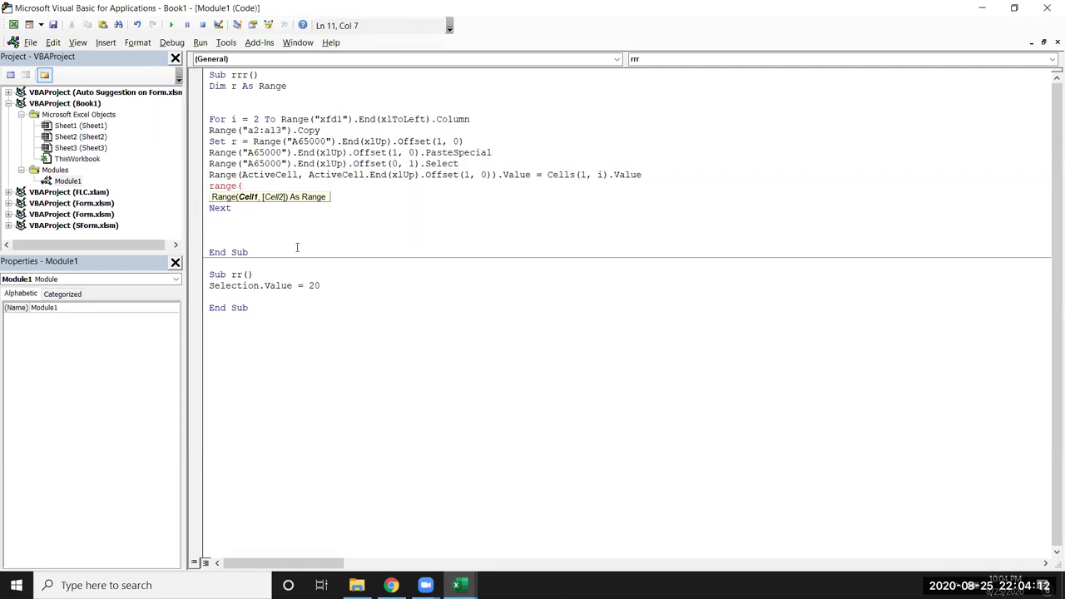
key("alt+F11")
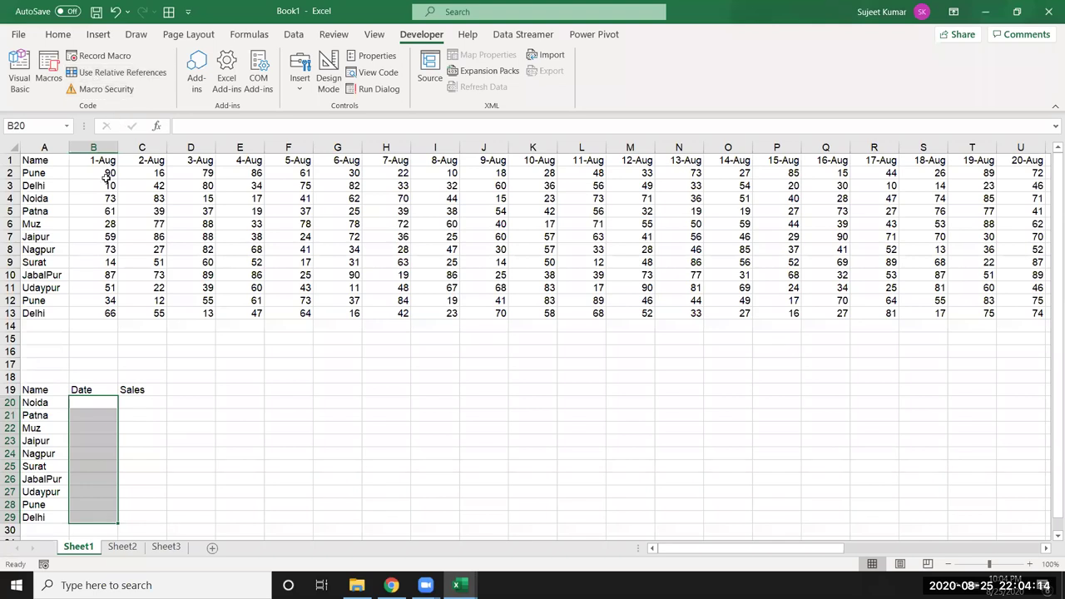
left_click_drag(106, 177, 99, 314)
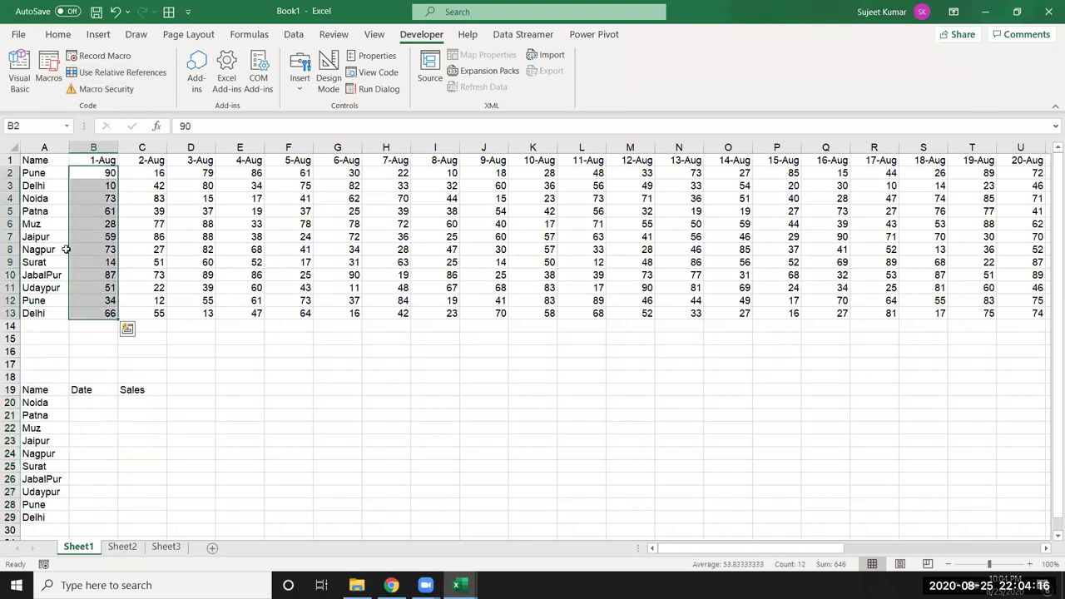
left_click(98, 174)
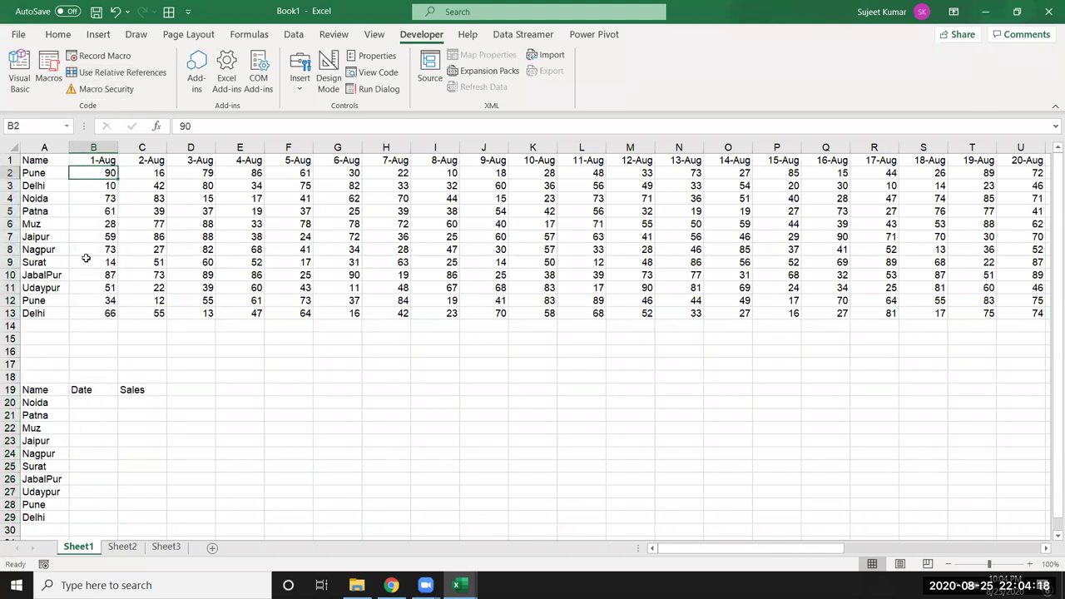
left_click(87, 313)
key("alt+F11")
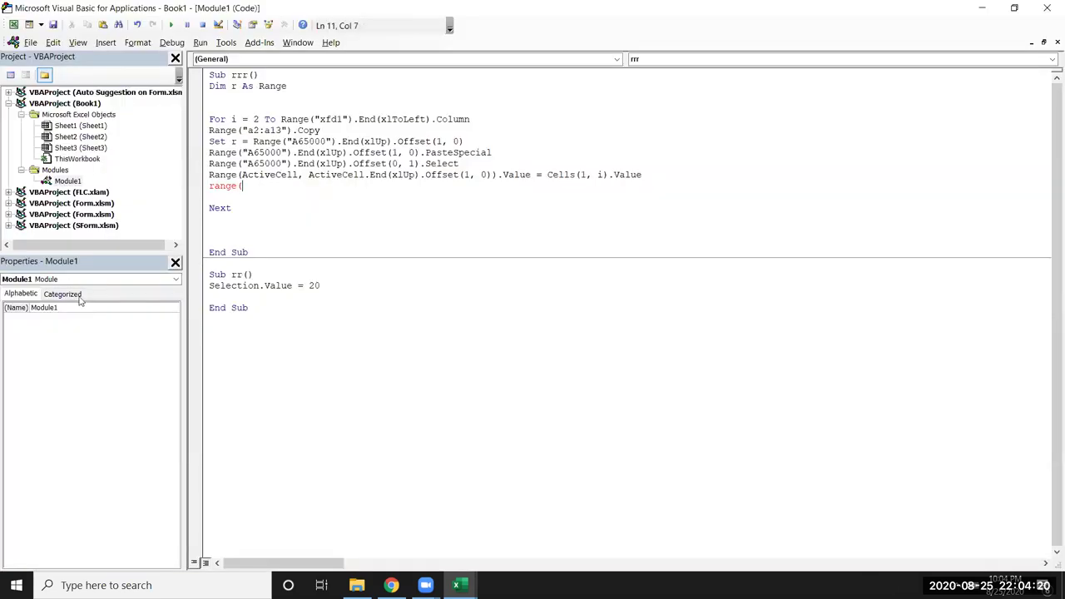
type("cells(")
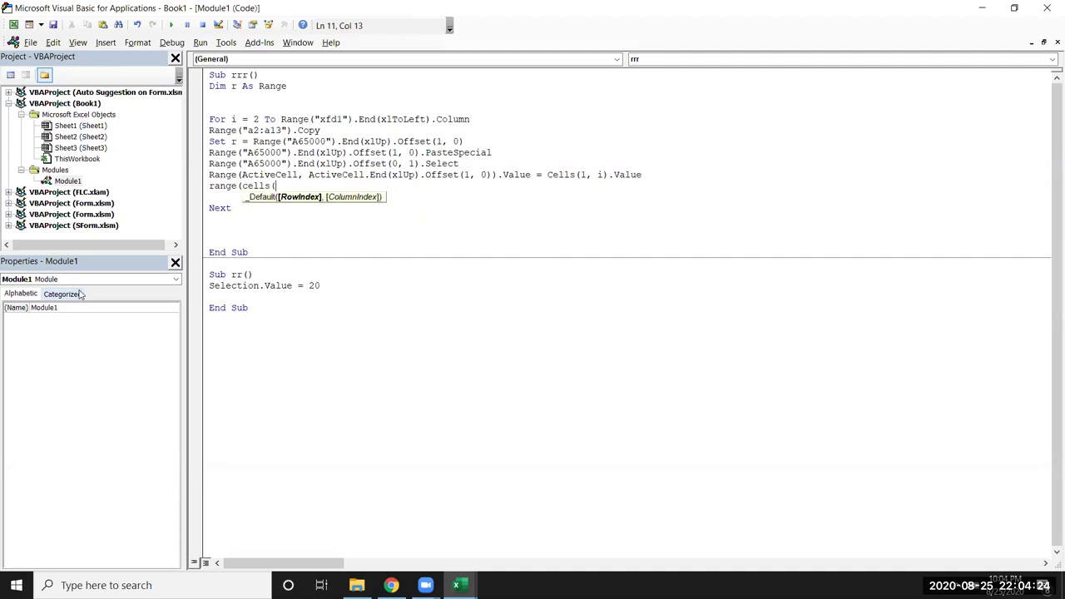
type("2,i), Ce")
type("lls(13,i)).cop")
key("Return")
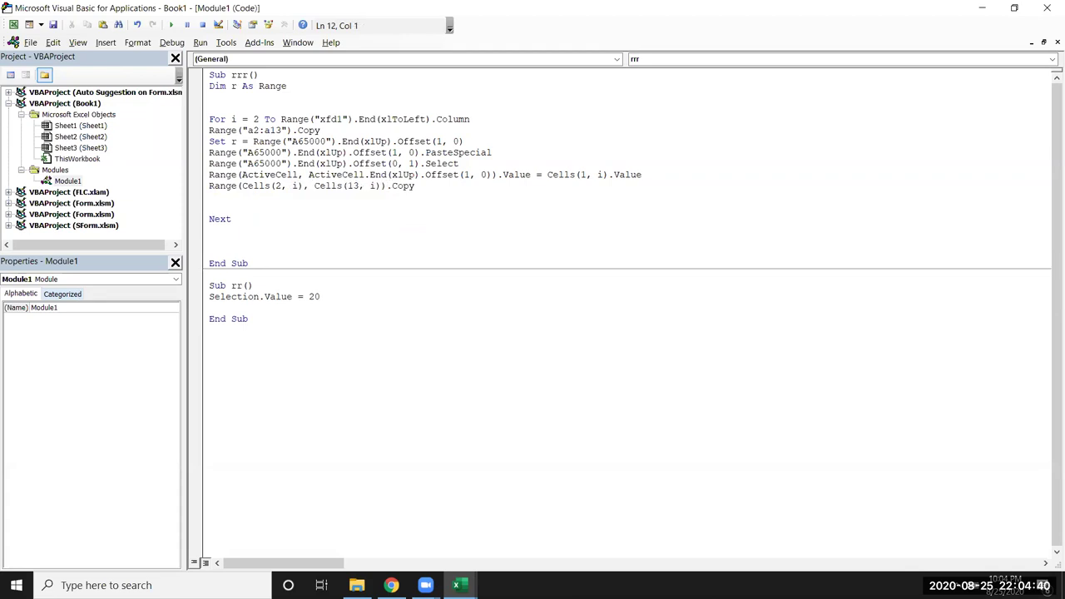
Step: Begin the paste line as r.Offset(0, 2)
type("r.p")
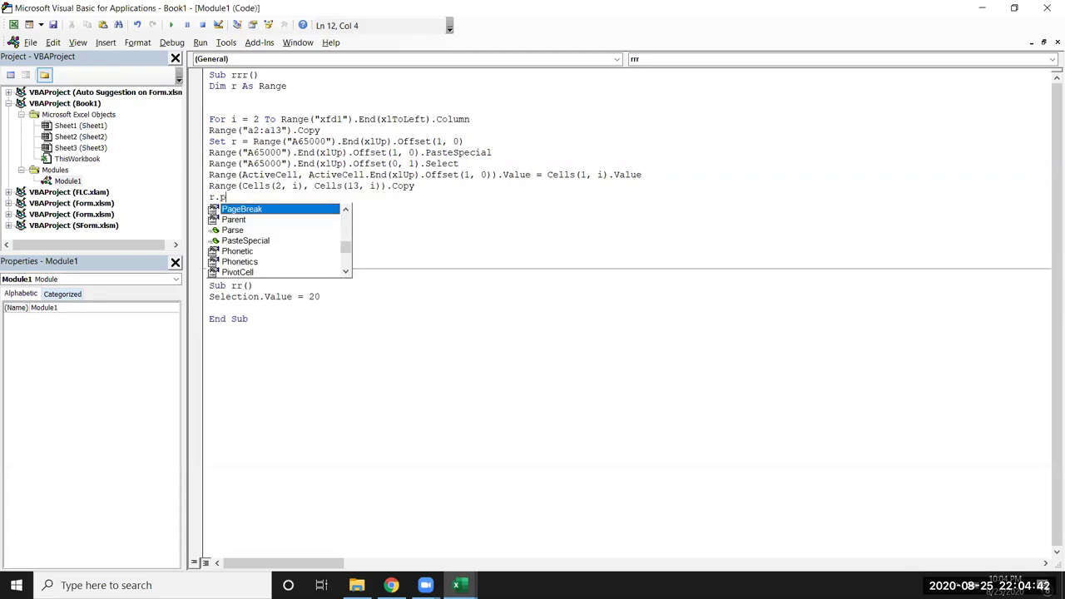
key("Down")
key("Down")
key("Down")
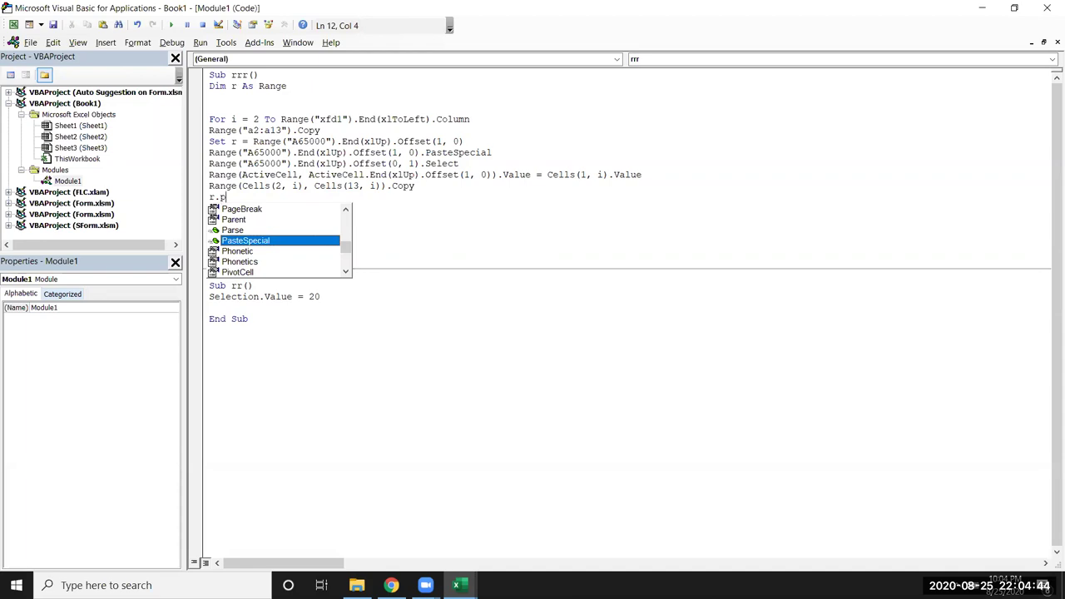
key("BackSpace")
key("BackSpace")
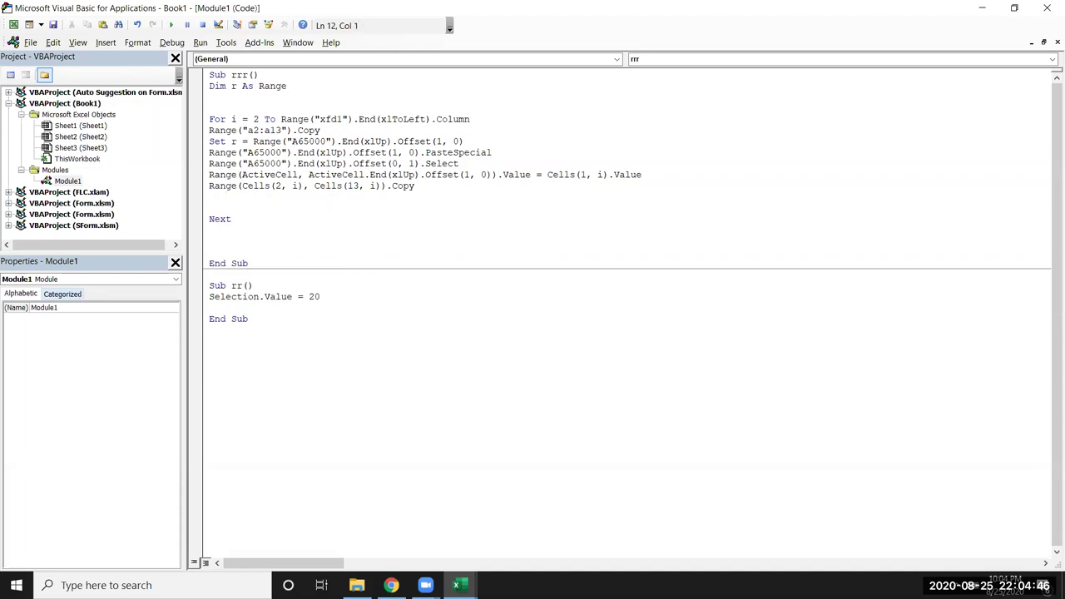
type("r.of")
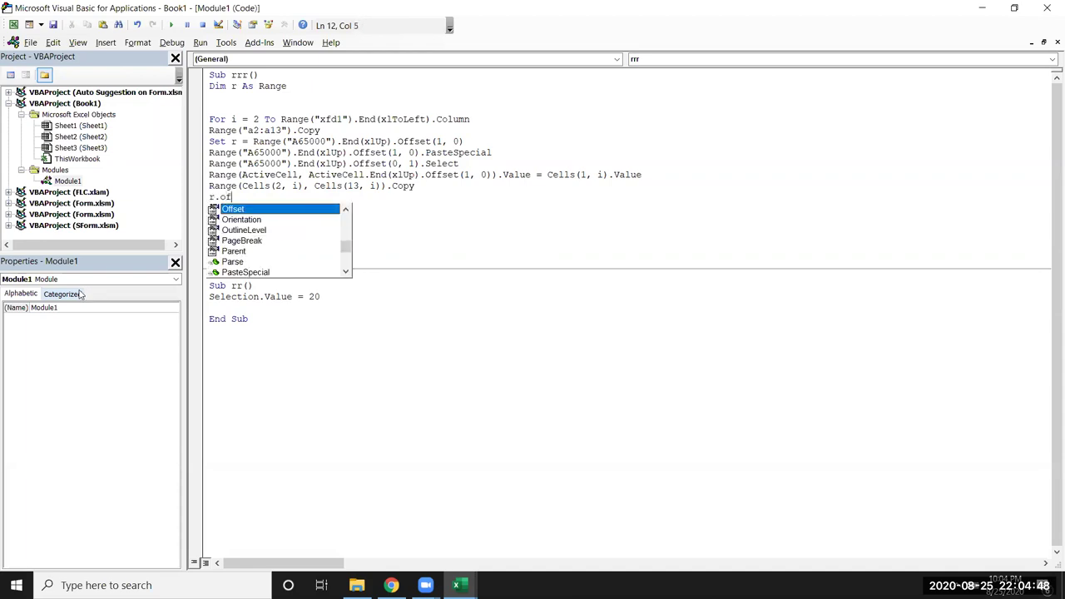
key("Tab")
type("(0")
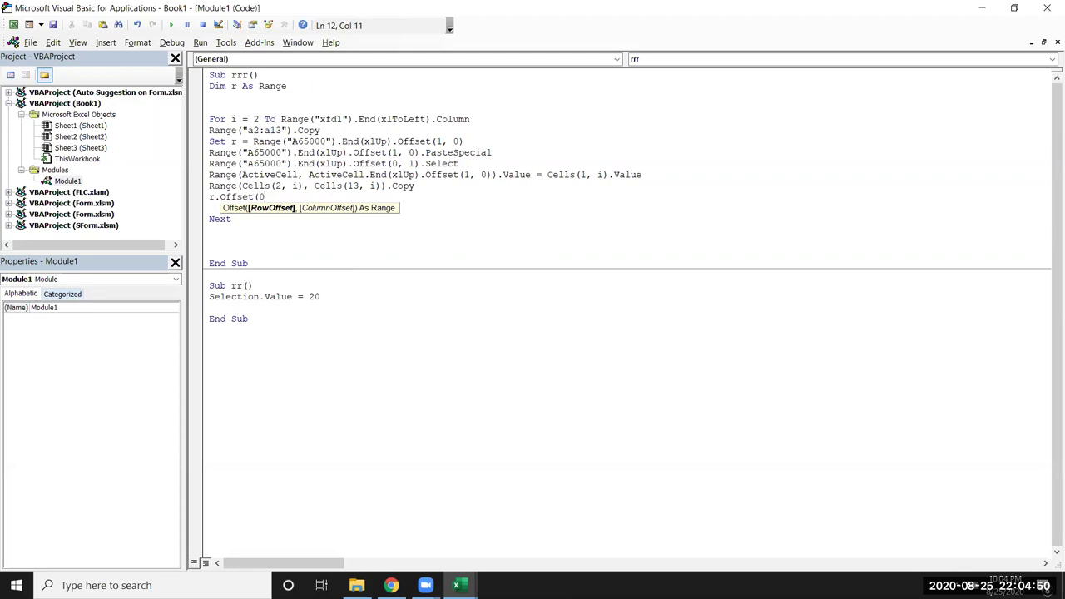
type(",2")
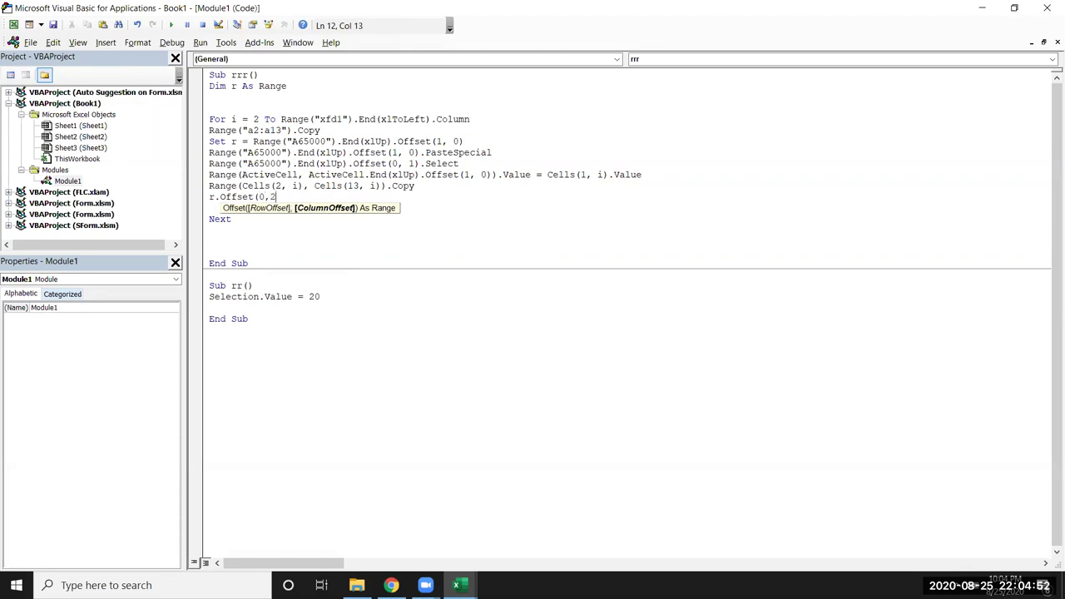
Step: Clear the city names in A20:A29, then restore them and select C20
key("alt+F11")
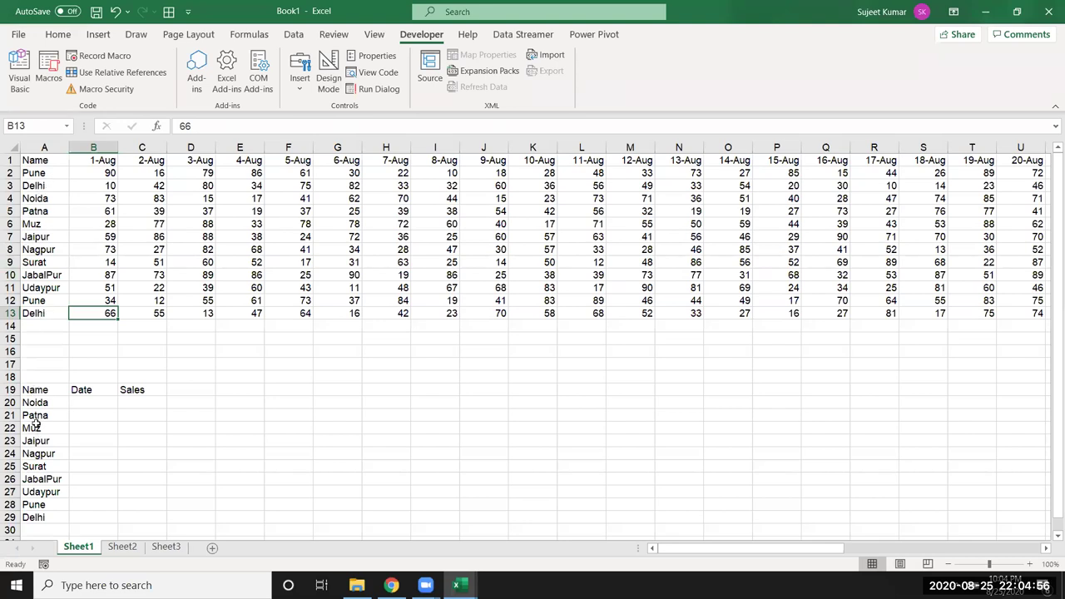
left_click_drag(35, 405, 37, 517)
key("Delete")
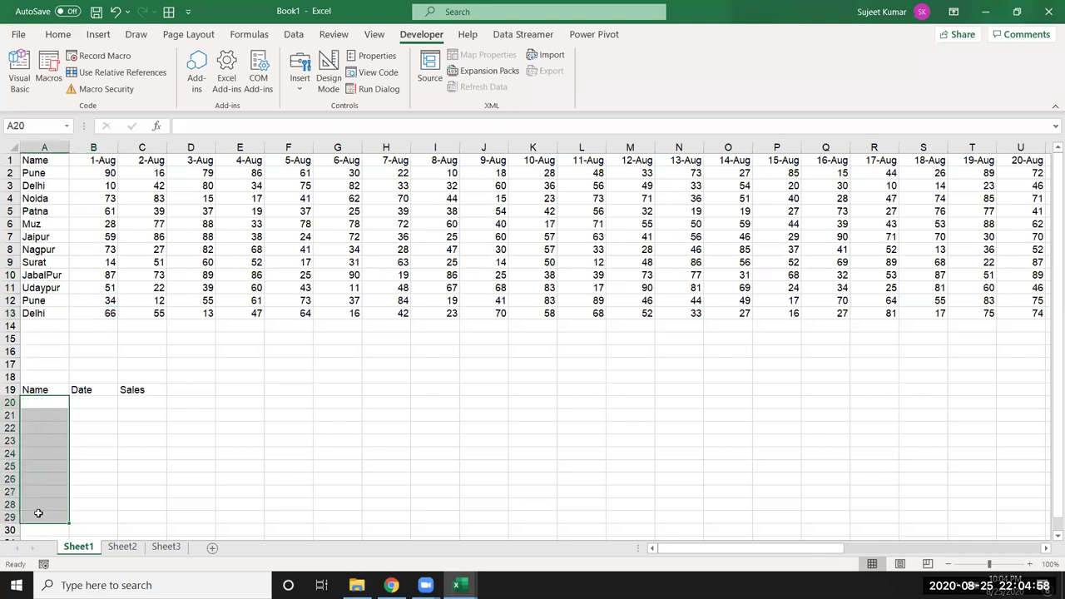
left_click(32, 529)
key("ctrl+Up")
key("Down")
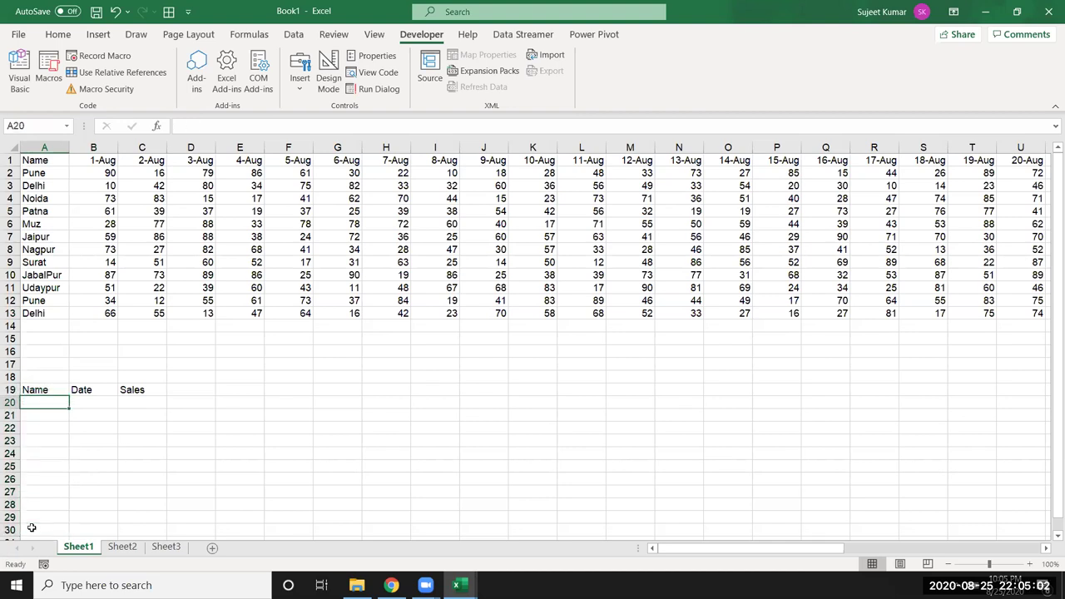
left_click(152, 402)
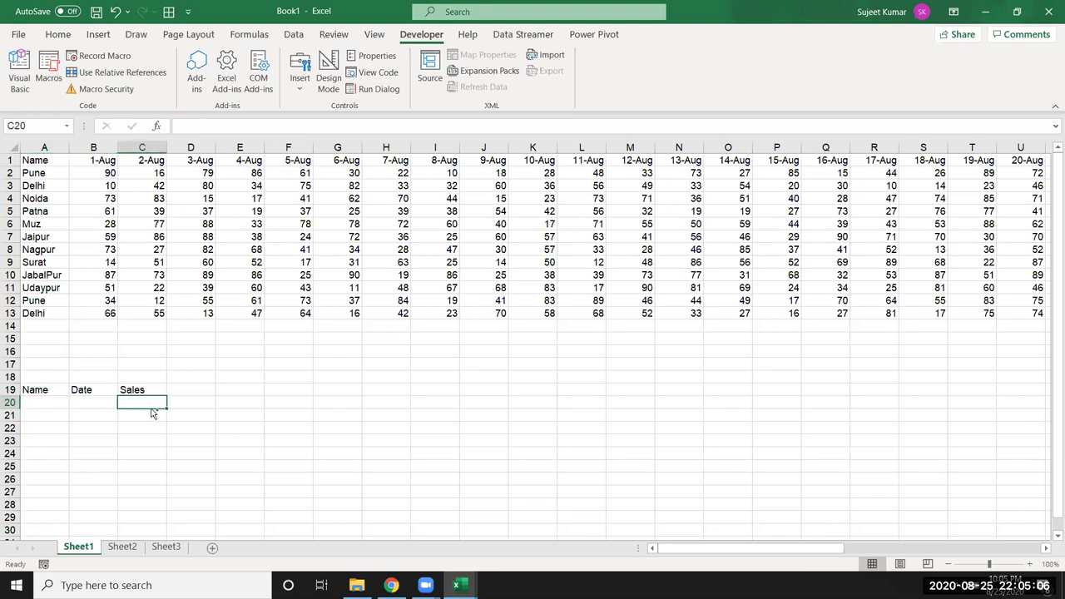
key("ctrl+shift+a")
left_click(149, 403)
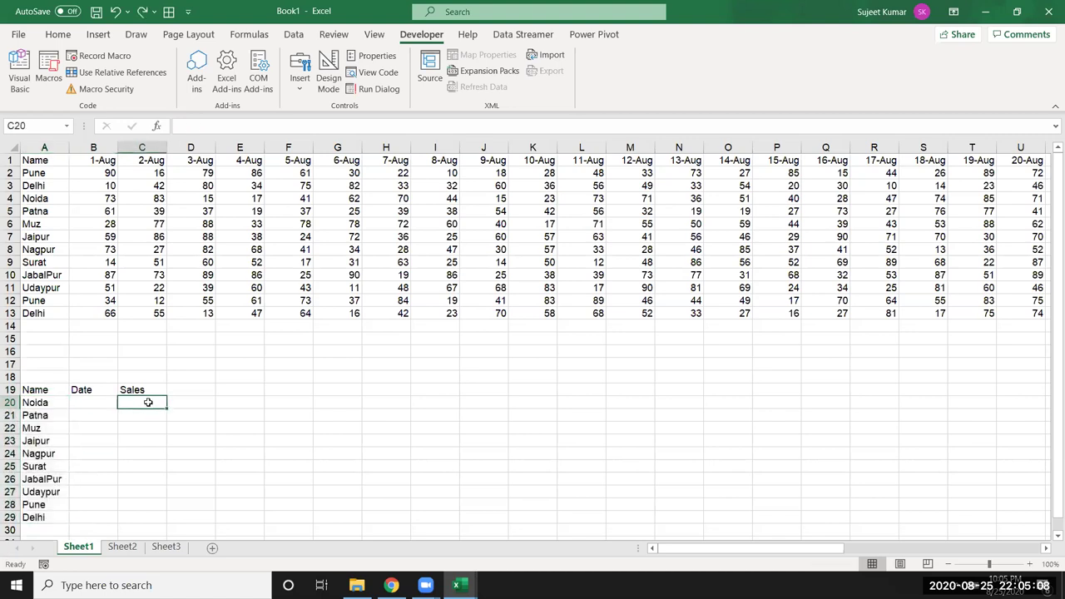
Step: Complete the line as r.Offset(0, 2).PasteSpecial and remove the empty line before Next
key("alt+F11")
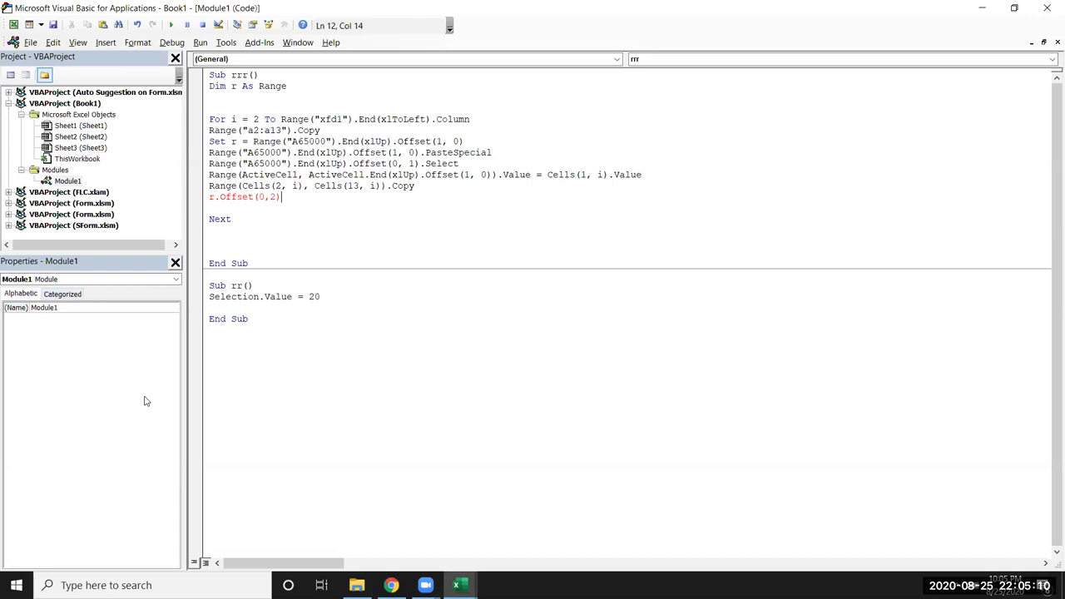
type(".")
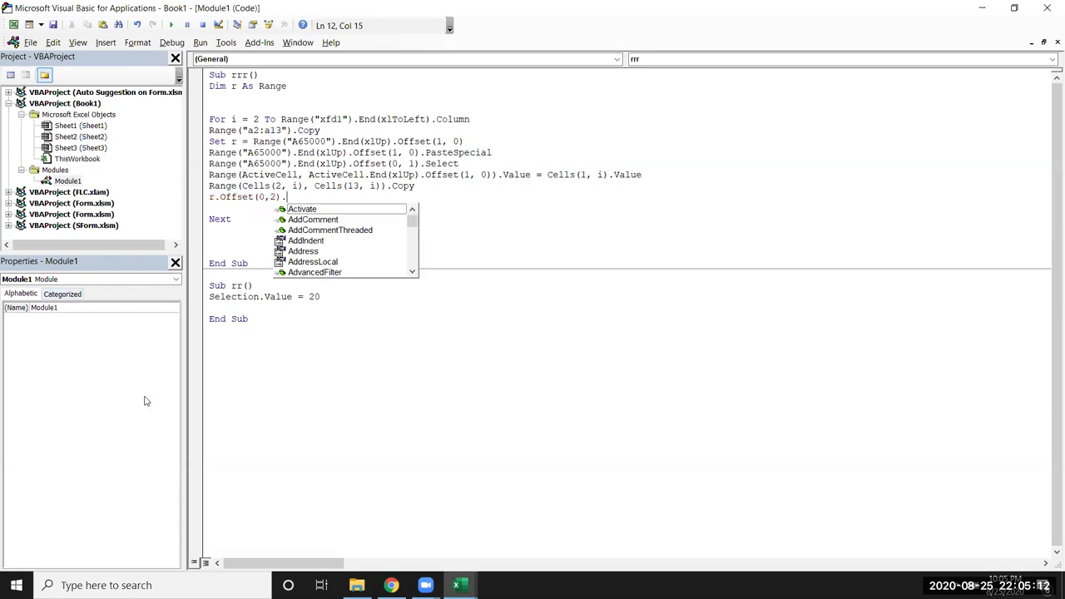
type("p")
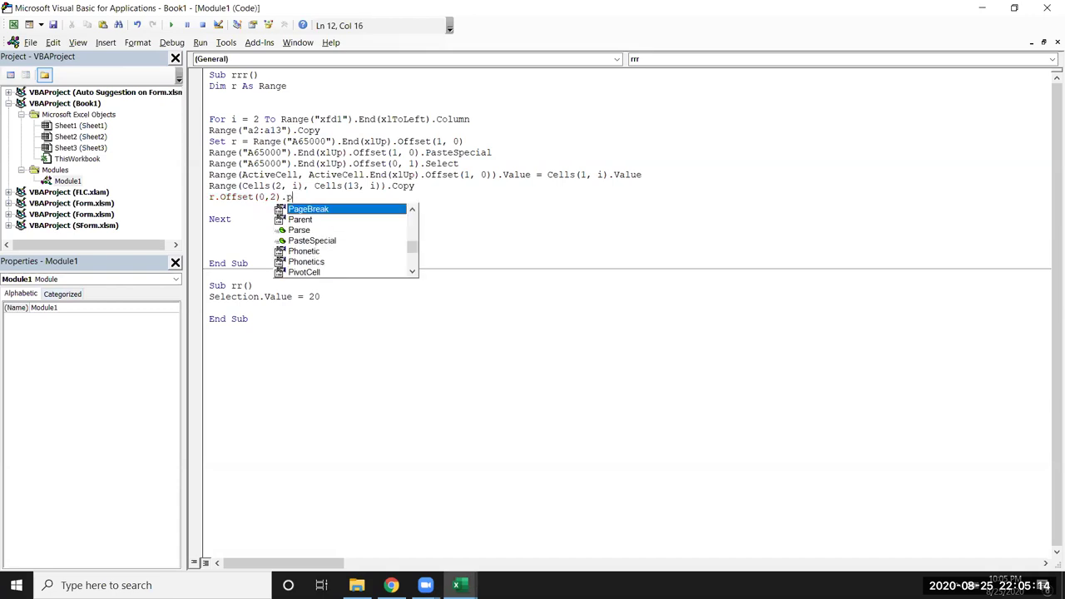
key("Down")
key("Down")
key("Down")
key("Tab")
key("Return")
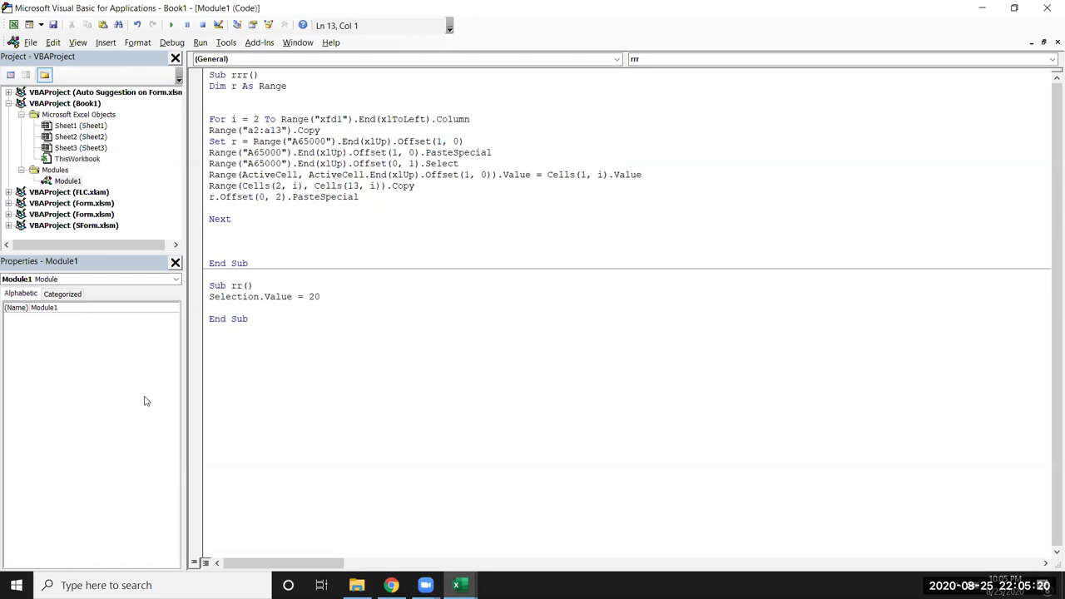
key("Delete")
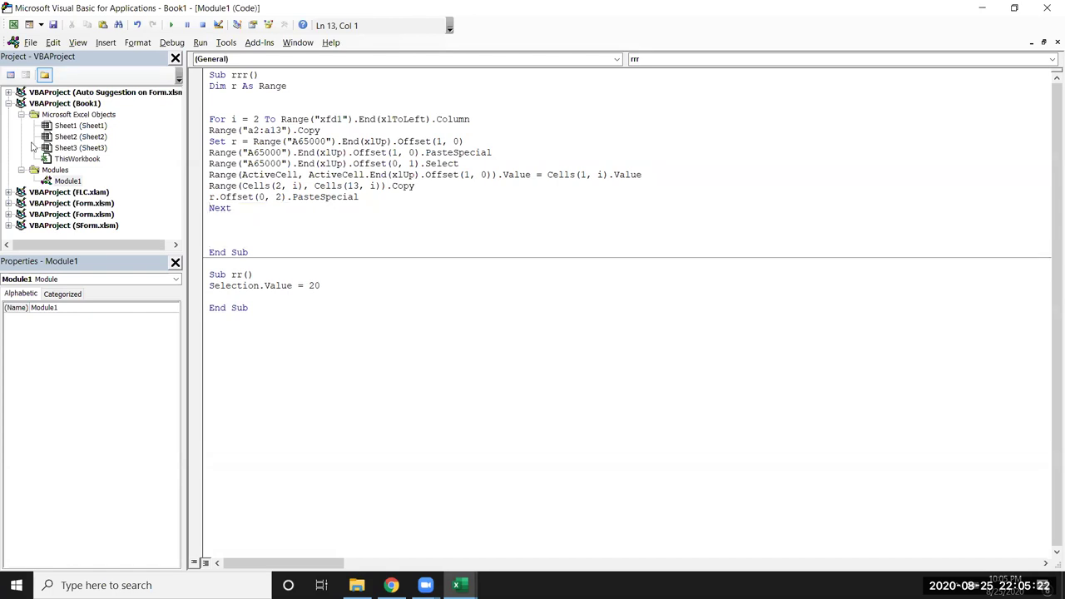
Step: Clear the city names from A20:A29 on Sheet1
key("alt+F11")
left_click(46, 414)
left_click(46, 398)
key("ctrl+shift+Down")
key("Delete")
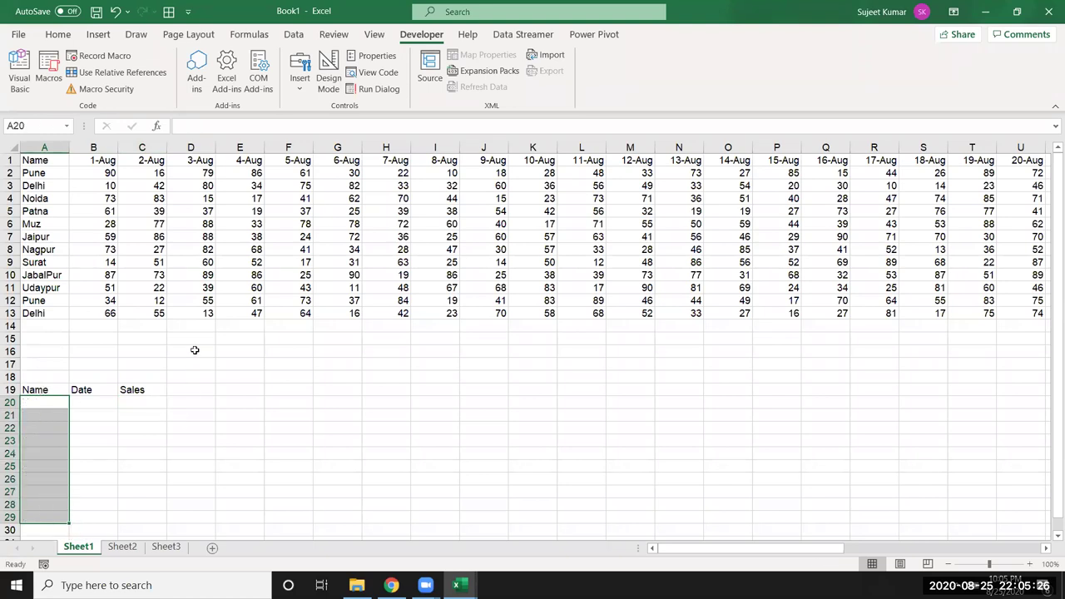
Step: Run the rrr macro from the Developer Macros list
left_click(50, 239)
left_click(48, 71)
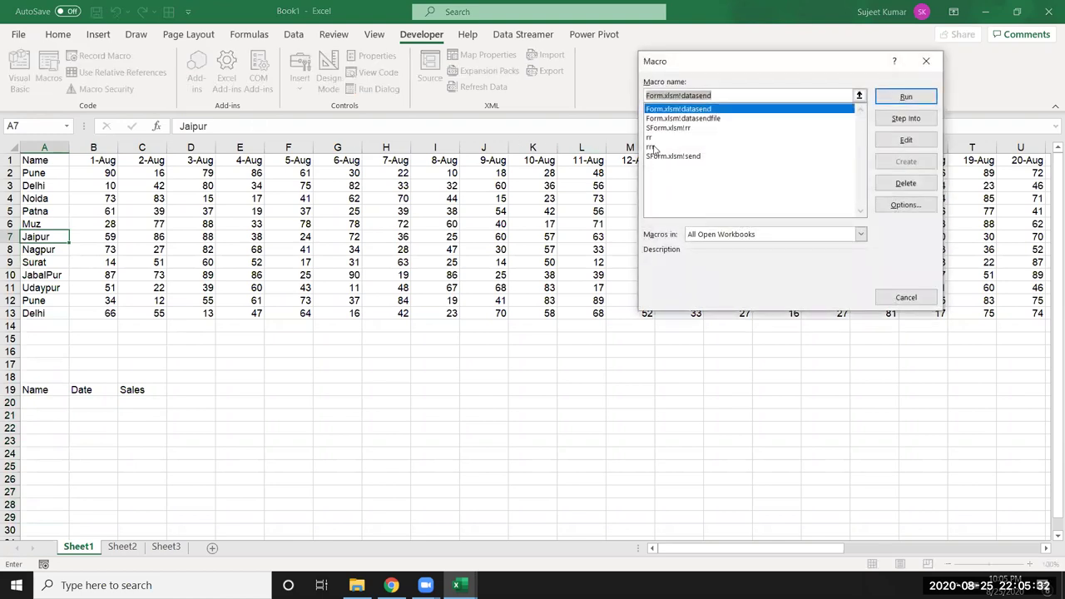
left_click(657, 147)
left_click(898, 103)
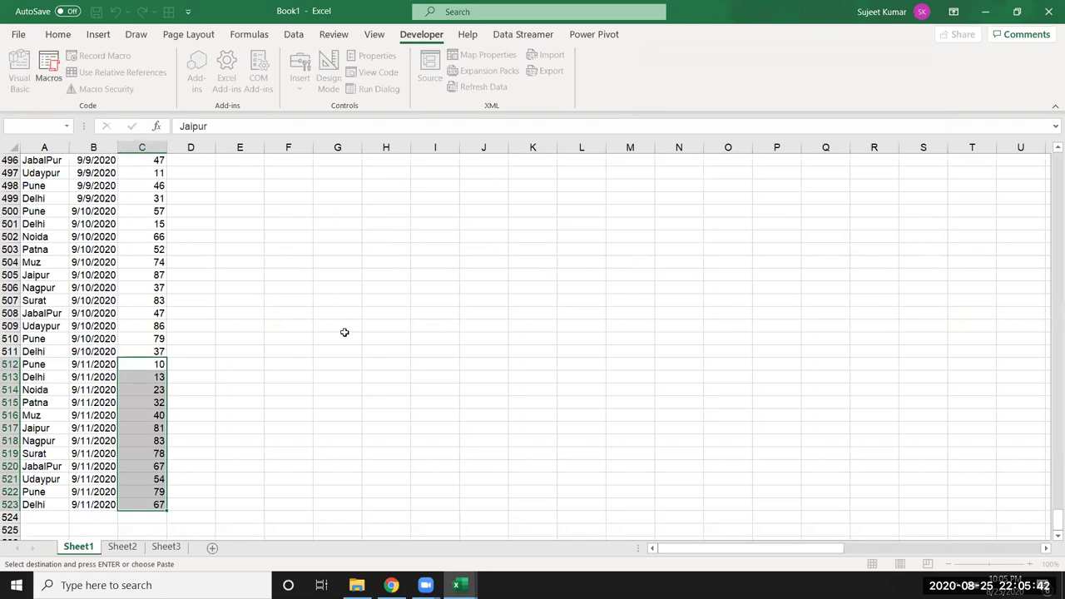
Step: Scroll through the generated Name/Date/Sales list down to row 523, then select Pune in A20
scroll(1053, 485, "up", 8)
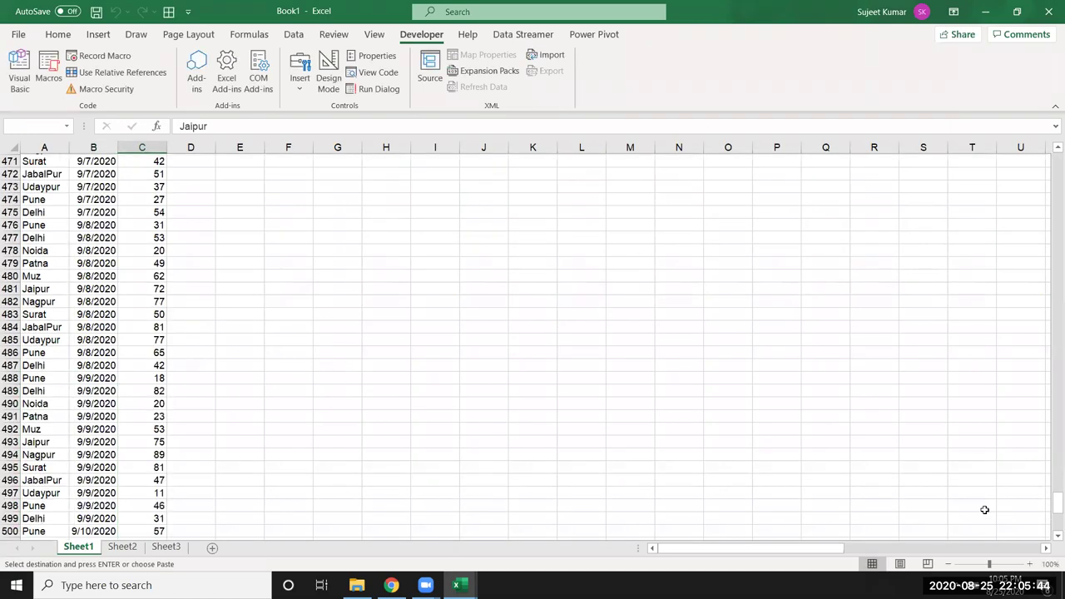
scroll(985, 507, "up", 4)
scroll(1013, 475, "down", 2)
scroll(686, 425, "down", 5)
scroll(661, 421, "down", 4)
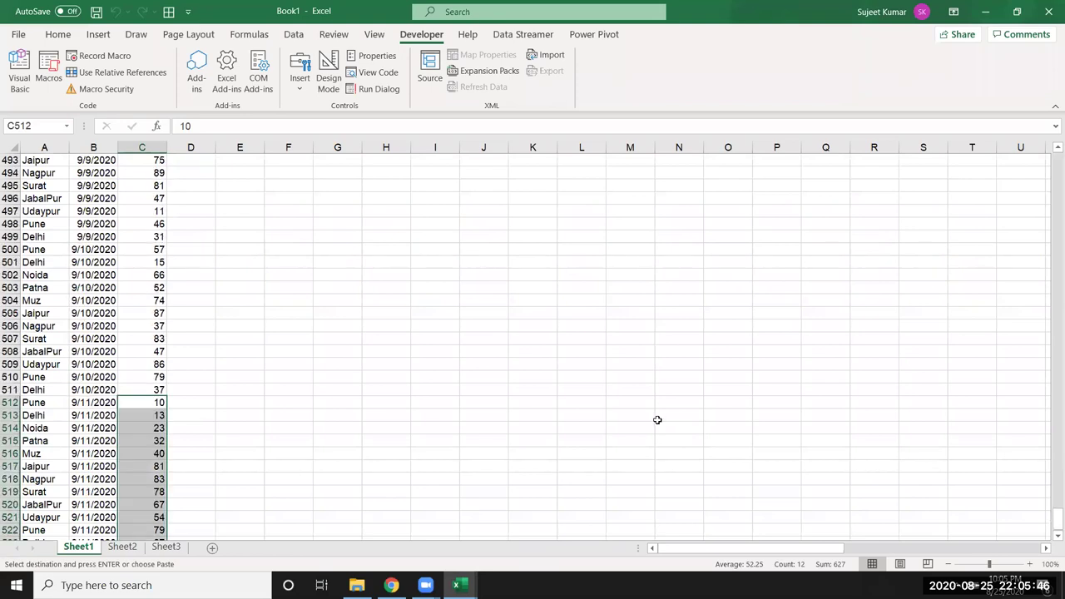
scroll(660, 421, "down", 6)
left_click_drag(1053, 516, 1051, 158)
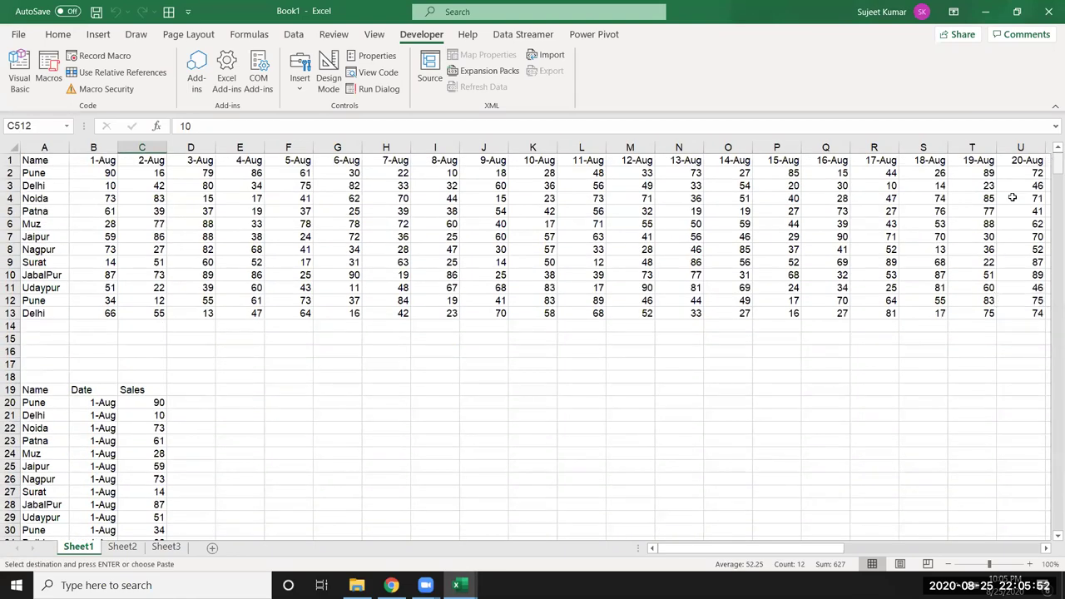
scroll(266, 416, "down", 3)
scroll(249, 420, "down", 2)
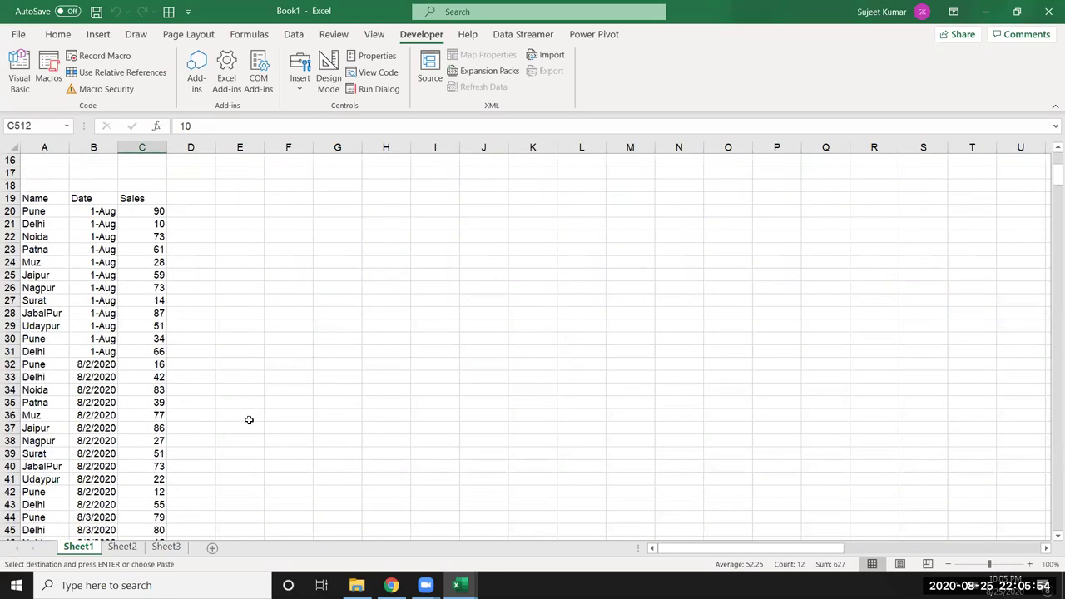
scroll(111, 383, "down", 1)
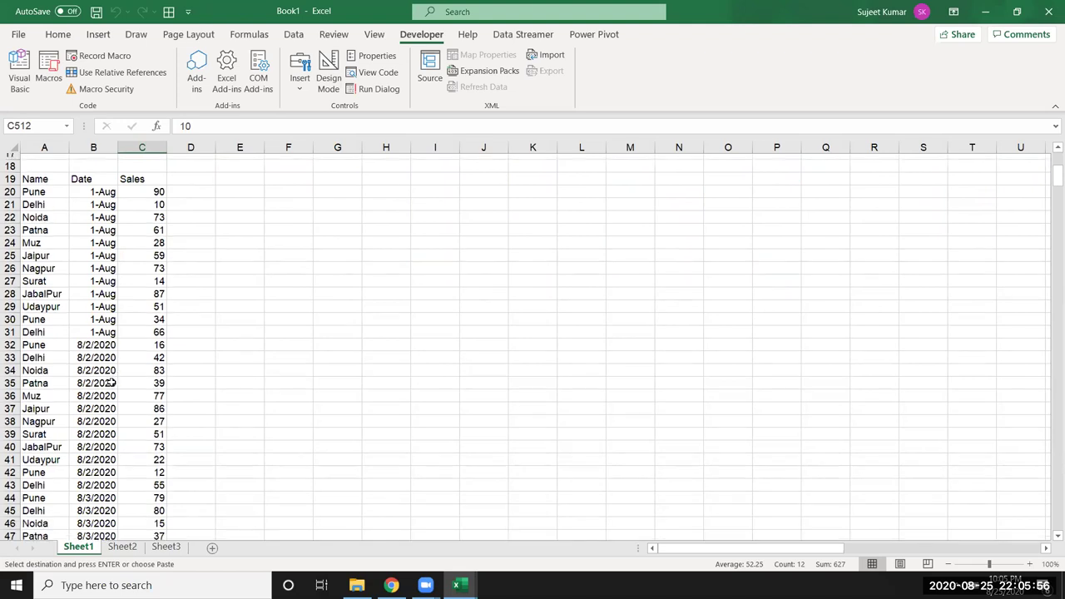
scroll(111, 383, "down", 4)
scroll(111, 383, "down", 5)
scroll(110, 383, "down", 2)
scroll(111, 383, "down", 5)
scroll(111, 383, "down", 5)
scroll(110, 383, "down", 7)
scroll(108, 383, "down", 8)
scroll(108, 383, "down", 9)
scroll(108, 383, "down", 9)
scroll(108, 383, "down", 6)
scroll(108, 383, "down", 9)
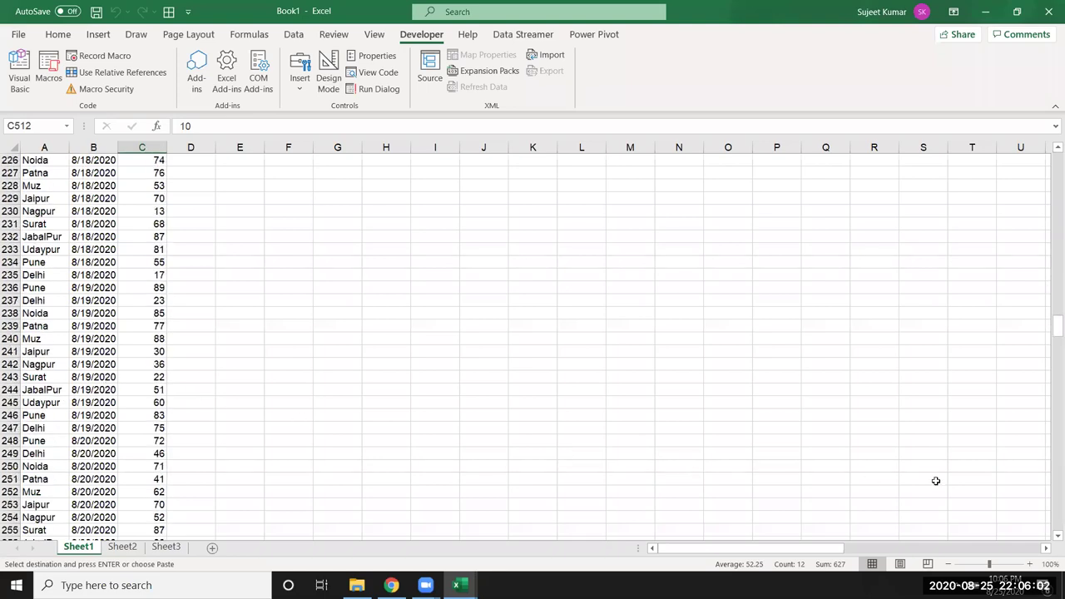
left_click_drag(1051, 335, 1050, 138)
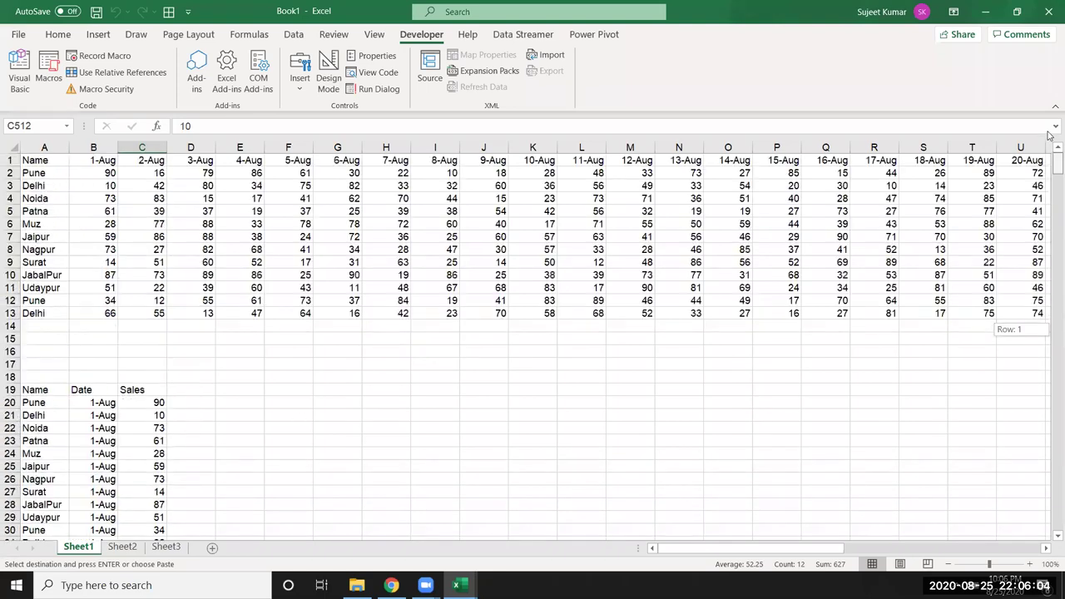
left_click(36, 404)
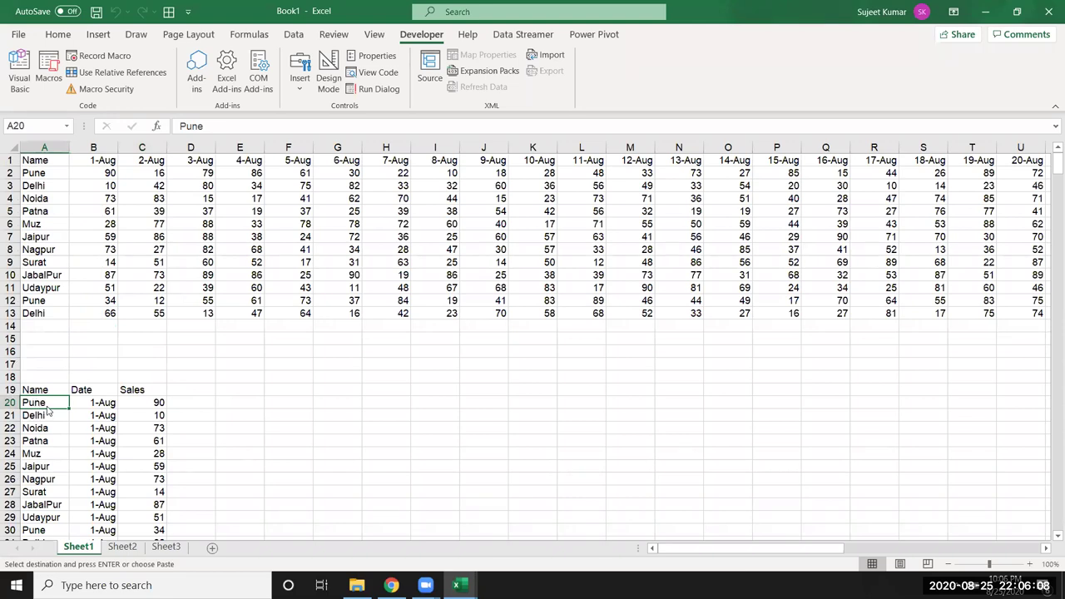
key("alt+F11")
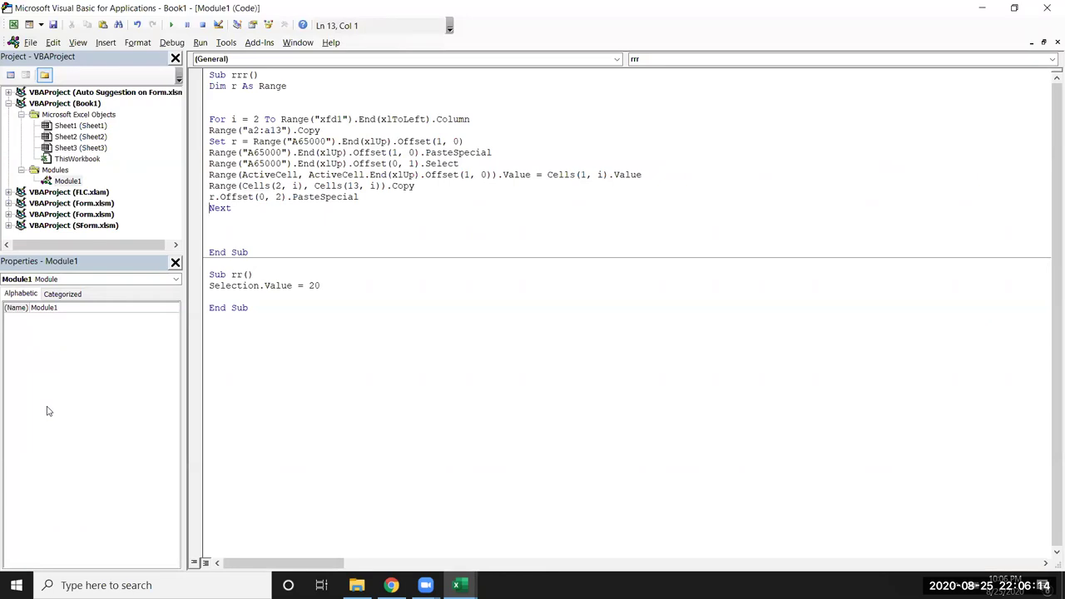
Step: Highlight the Range(Cells(2, i), Cells(13, i)).Copy line, then view the Sheet1 output list
key("shift+Up")
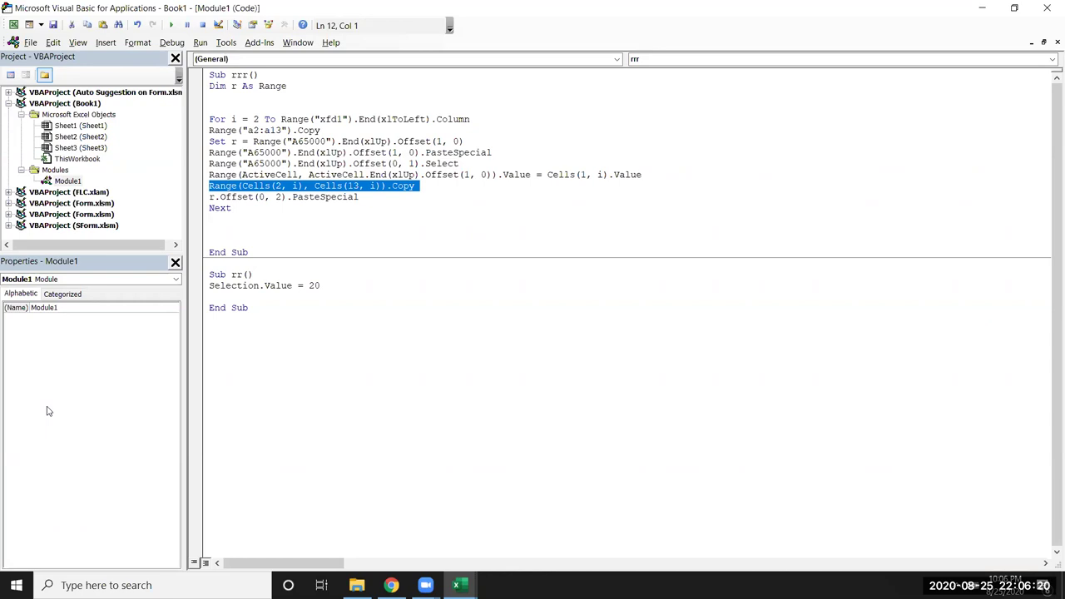
key("alt+F11")
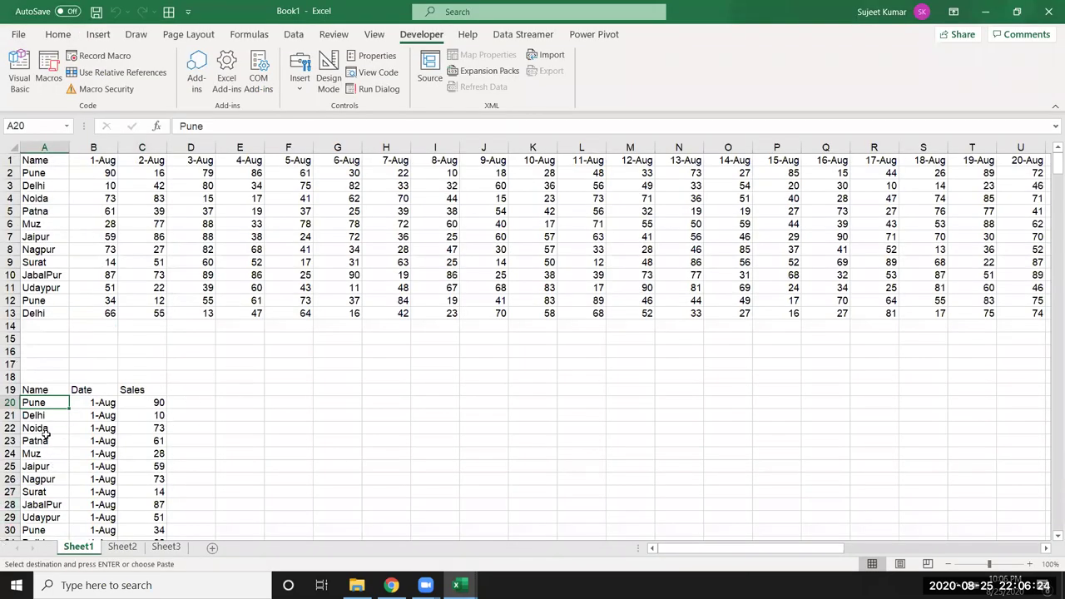
Step: Check where the data ends in the 6-Aug column G
left_click(326, 438)
key("Up")
key("Up")
key("Up")
key("Down")
key("Up")
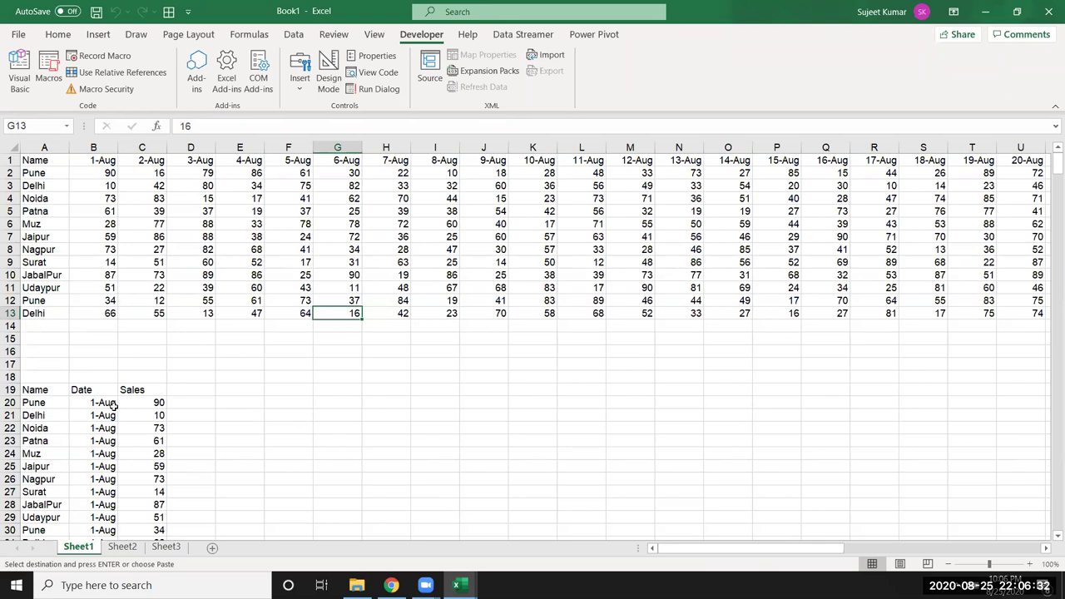
Step: Copy the Name, Date, Sales headers into A1:C1 of Sheet2
left_click(40, 394)
key("shift+Right")
key("shift+Right")
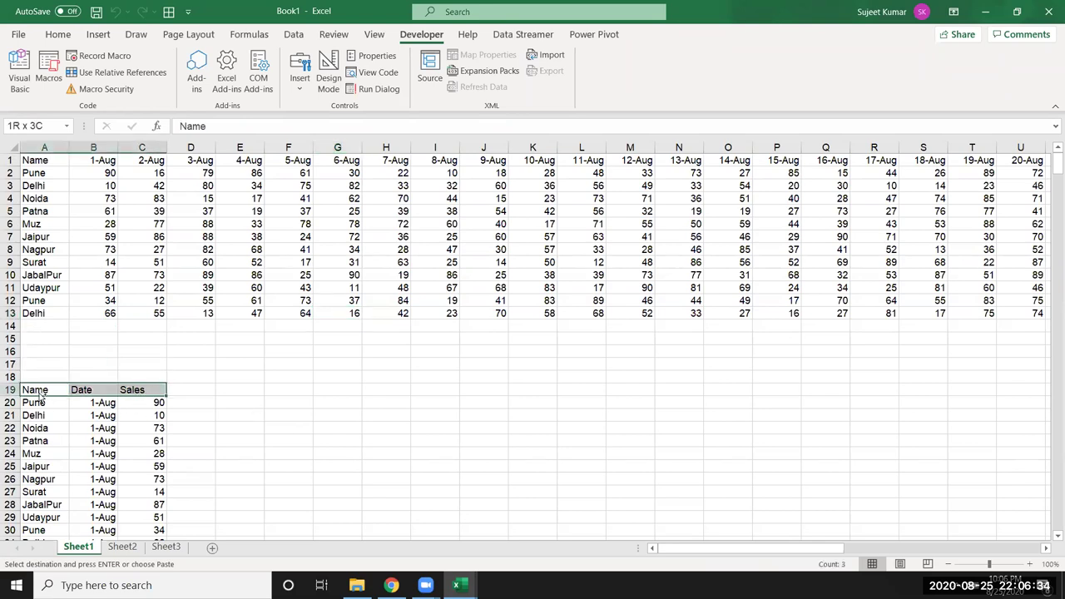
key("ctrl+c")
left_click(121, 547)
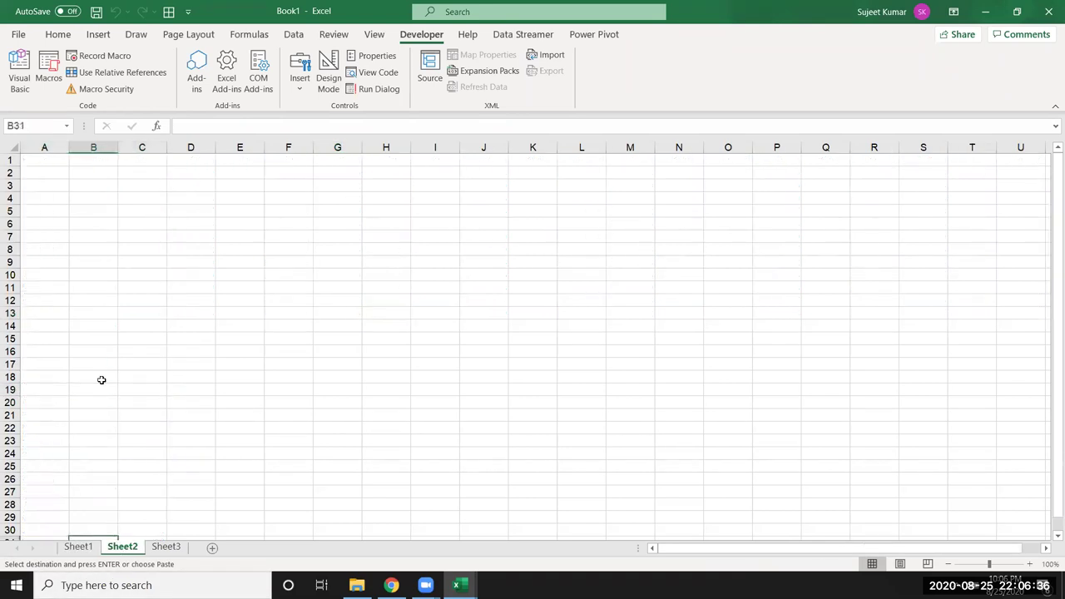
left_click(48, 161)
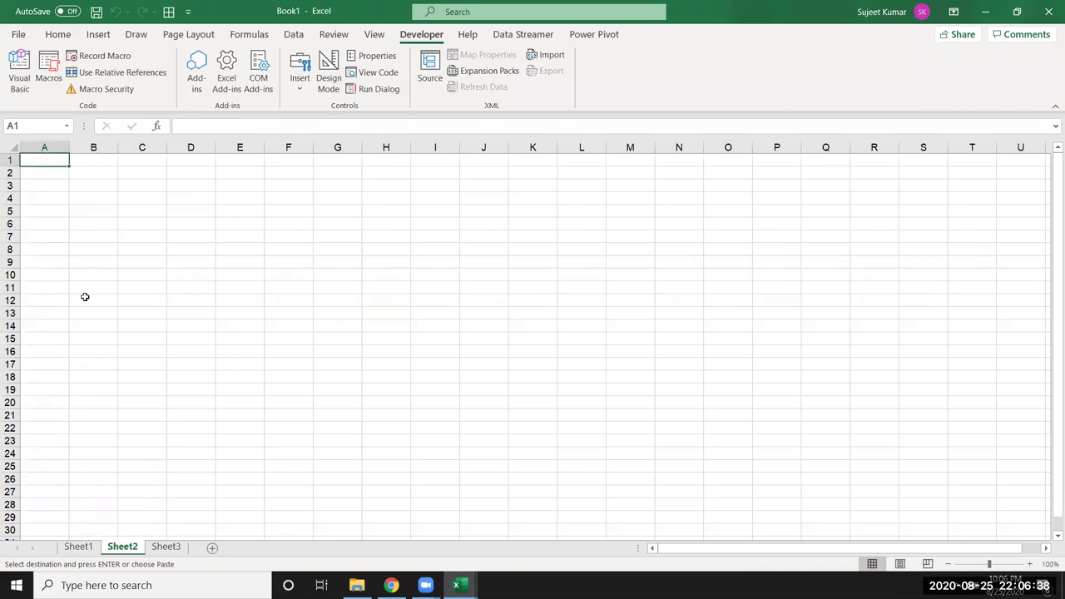
key("ctrl+v")
key("Escape")
Step: Delete the old Name/Date/Sales list from Sheet1 and go back to the rrr code
left_click(95, 547)
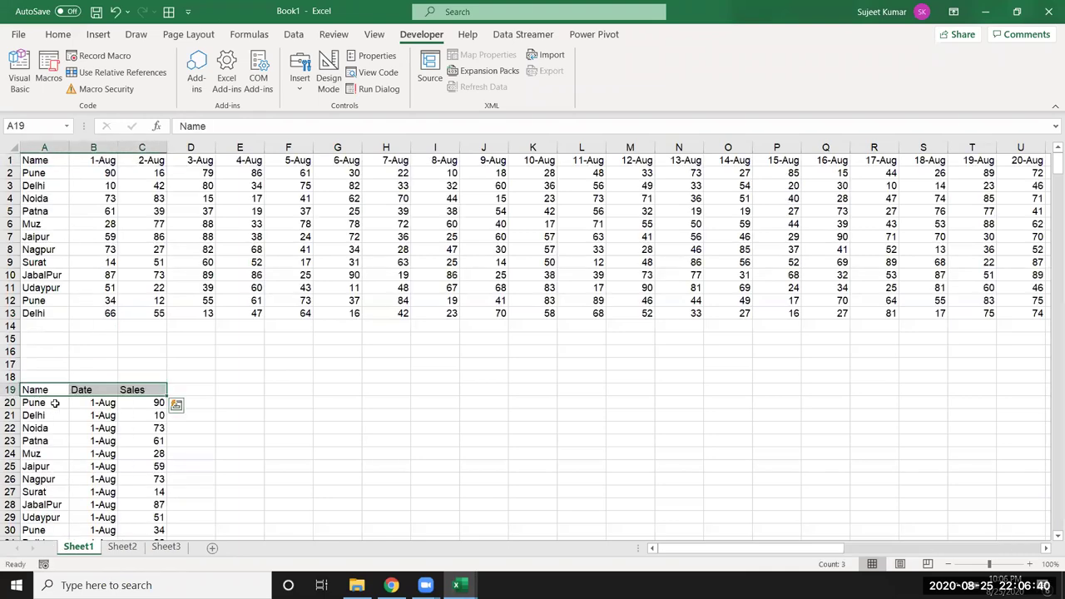
key("ctrl+shift+Down")
key("Delete")
key("Up")
key("Up")
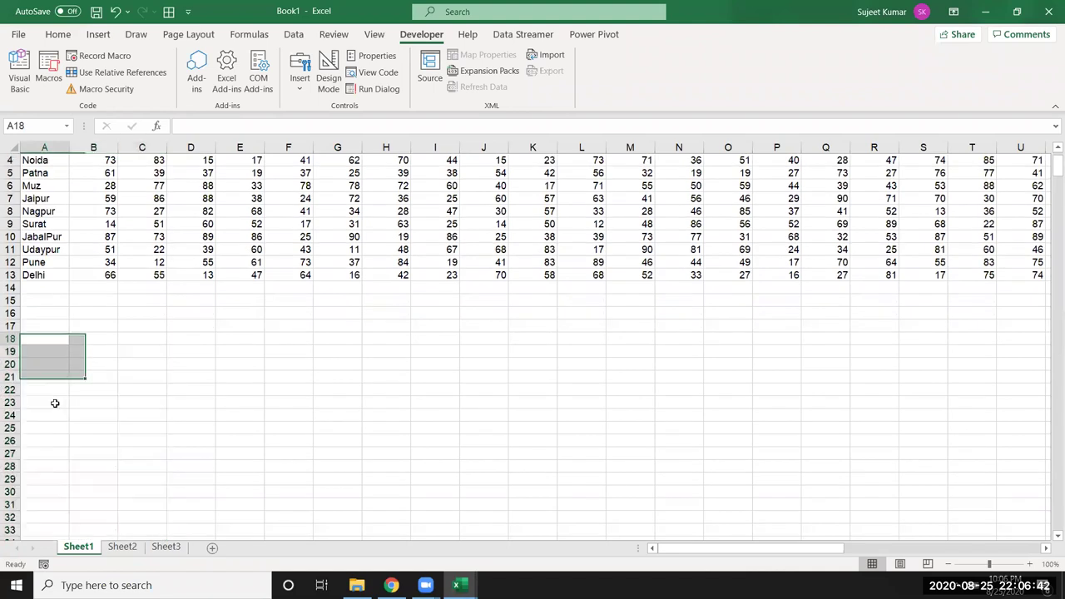
key("Up")
key("Up")
key("Up")
key("ctrl+Up")
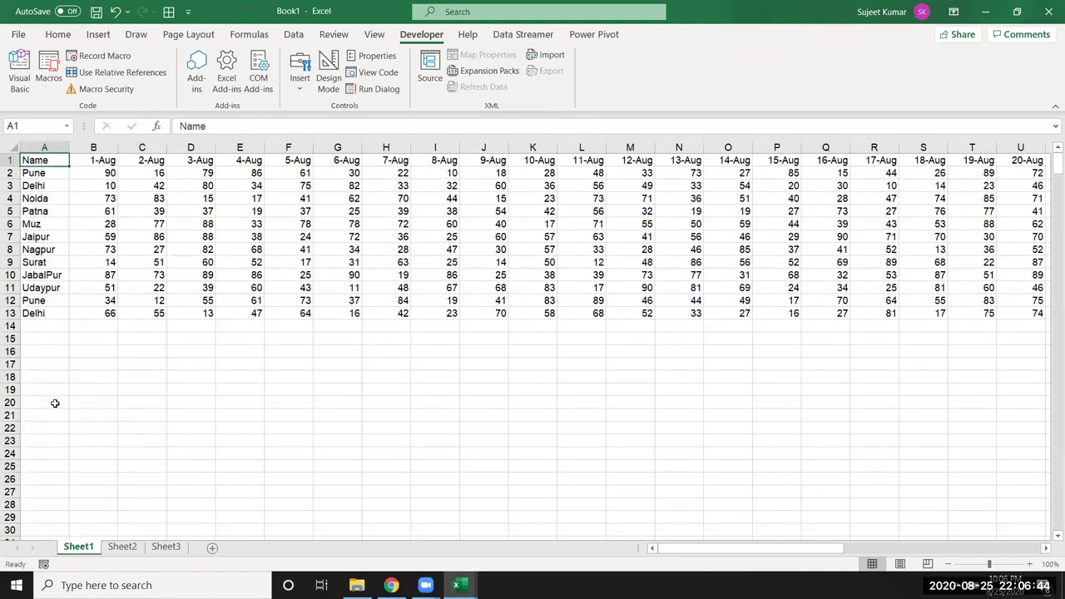
key("alt+F11")
left_click(329, 253)
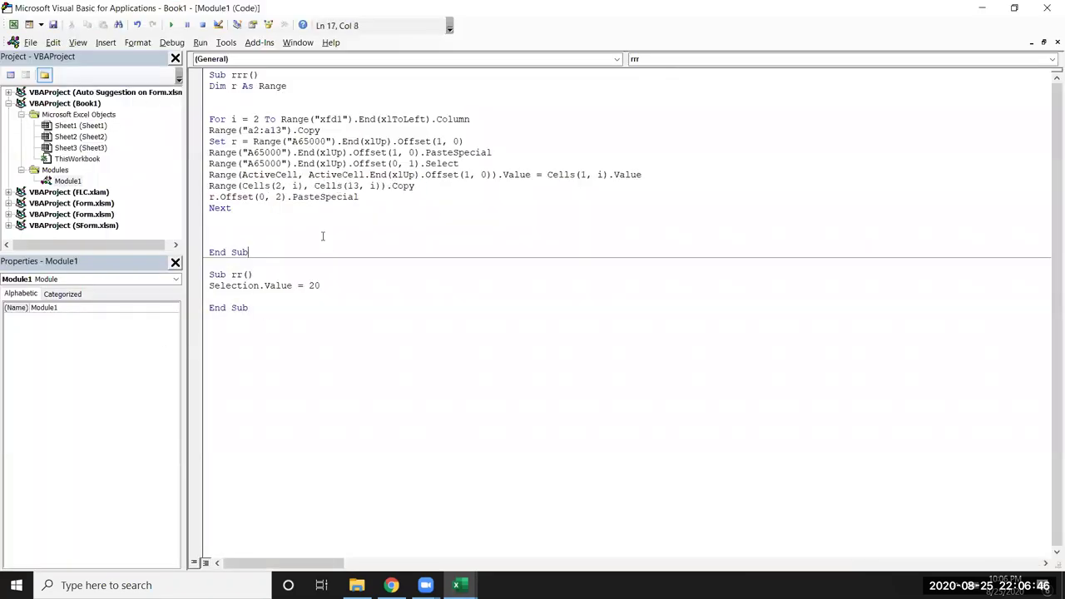
Step: Add a blank line after the copy line and replace the fixed a13 range end with a comma
left_click(260, 130)
left_click(326, 131)
key("Return")
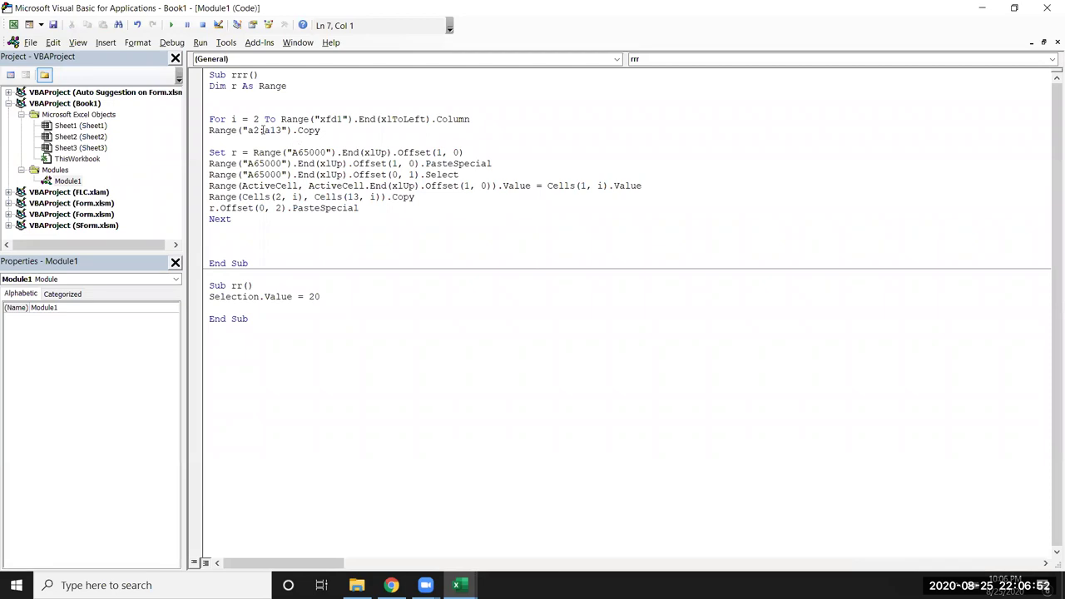
left_click(261, 131)
type("\",\"")
key("Delete")
key("Delete")
key("Delete")
key("Delete")
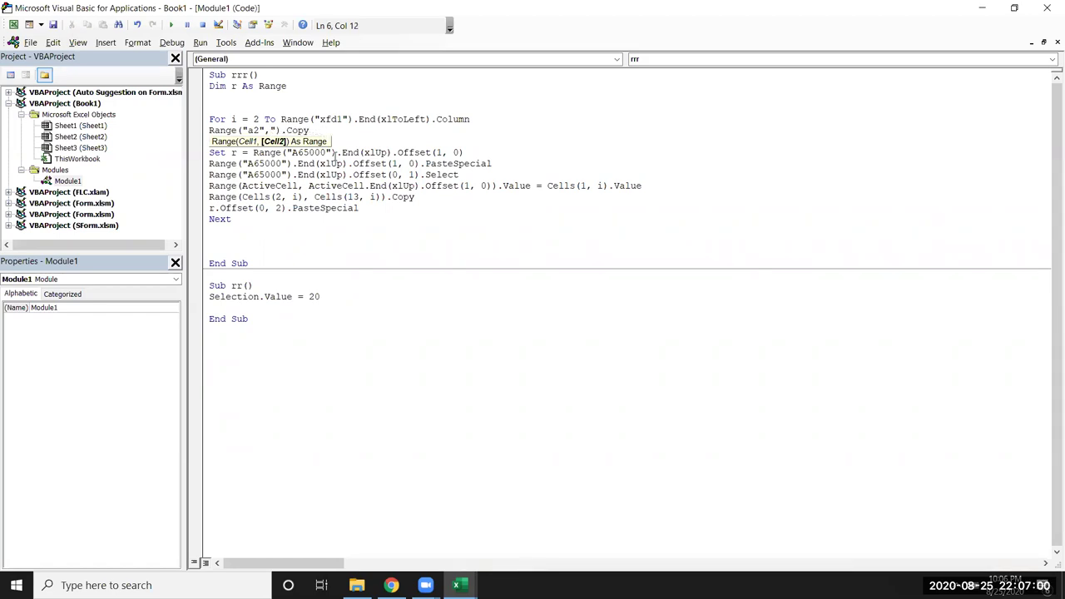
Step: Complete the copy range as Range("a2", Range("A65000").End(xlUp)) and return to Excel
type("ra")
type("nge(")
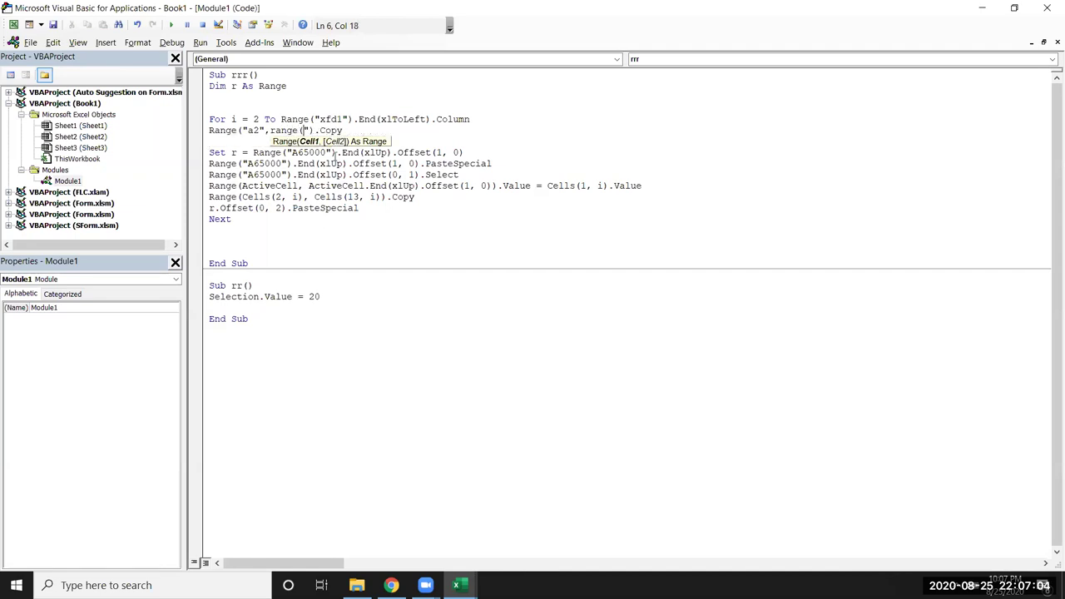
type("\"A1")
key("BackSpace")
type("65000\"")
type(").end")
key("Tab")
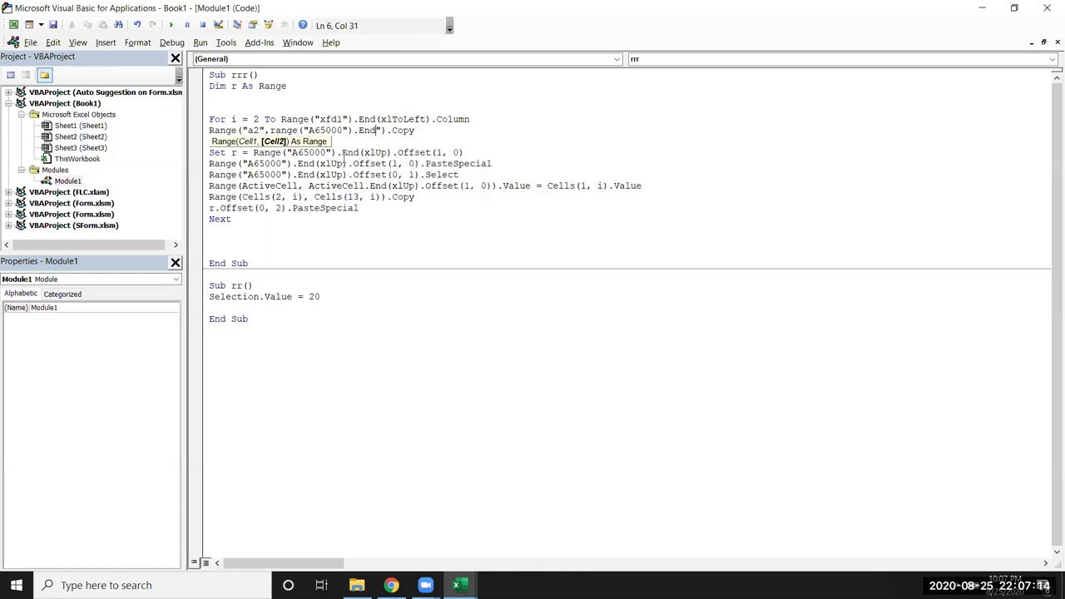
type("(")
key("Down")
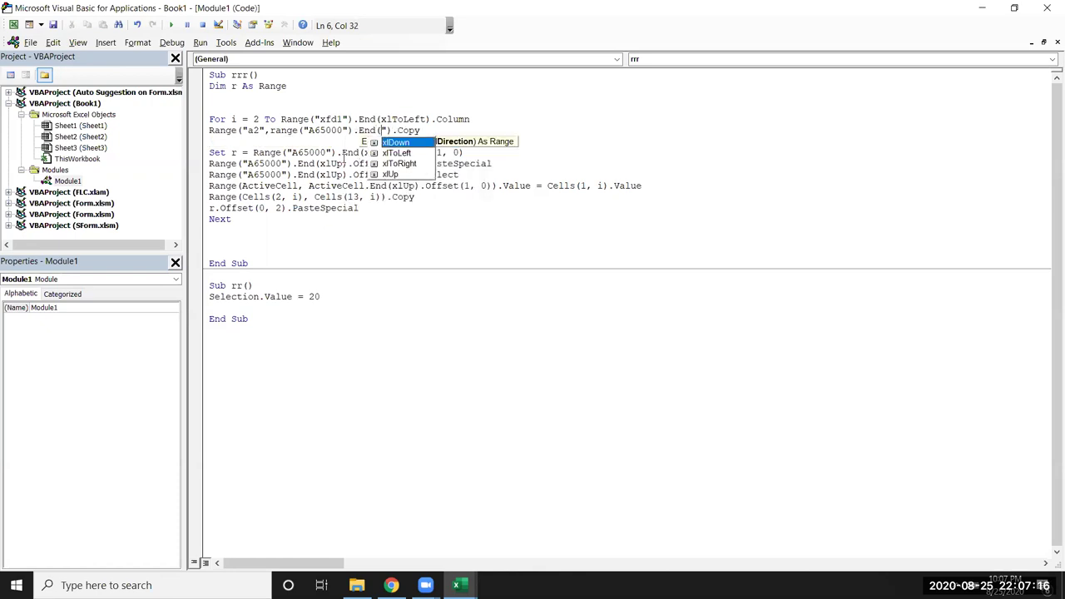
key("Down")
key("Down")
key("Down")
key("Tab")
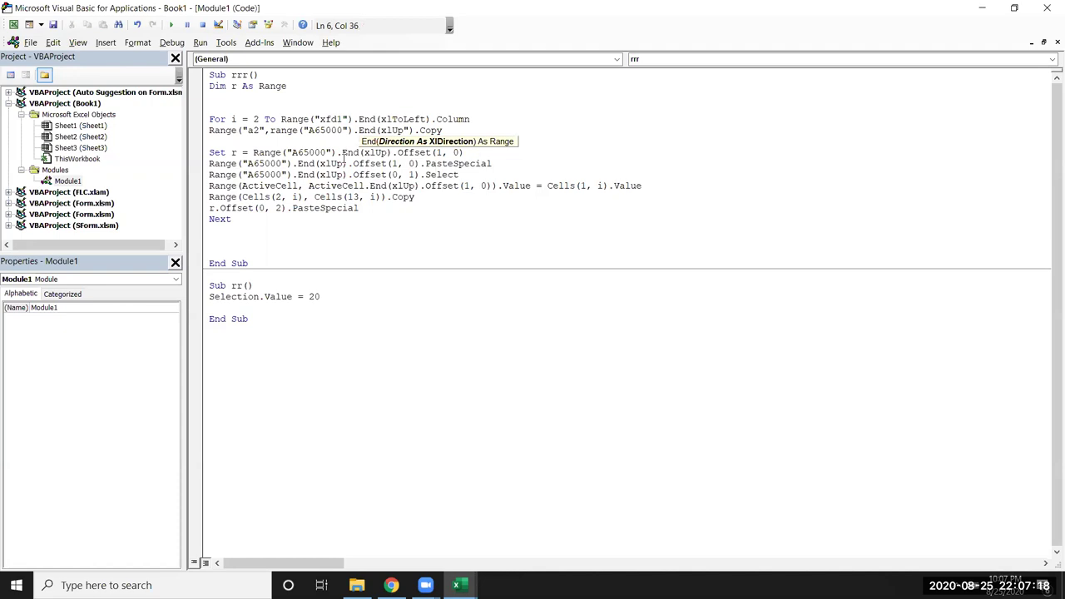
type(").")
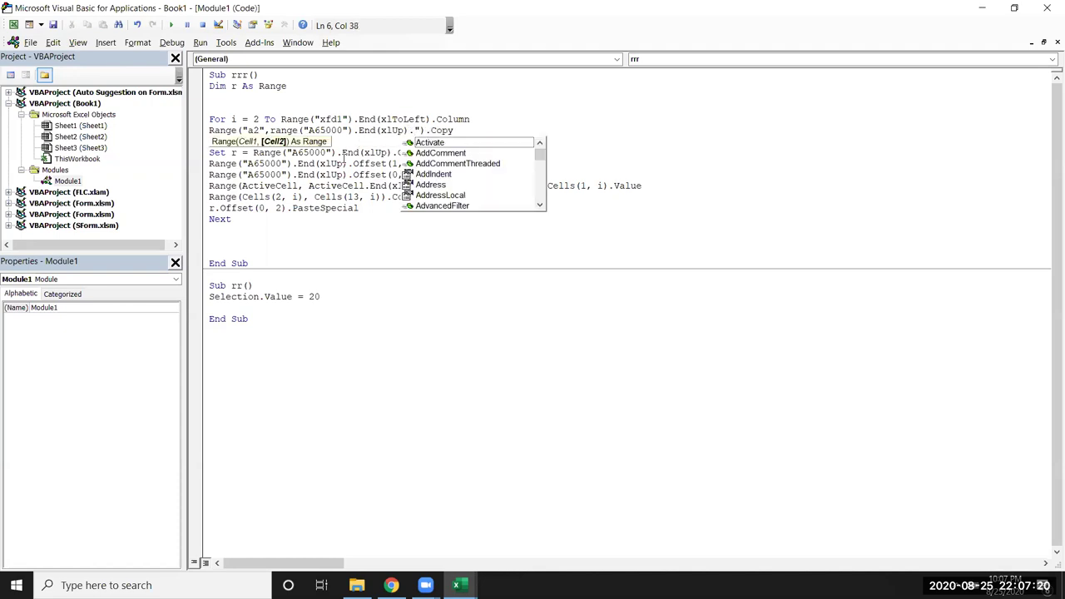
key("BackSpace")
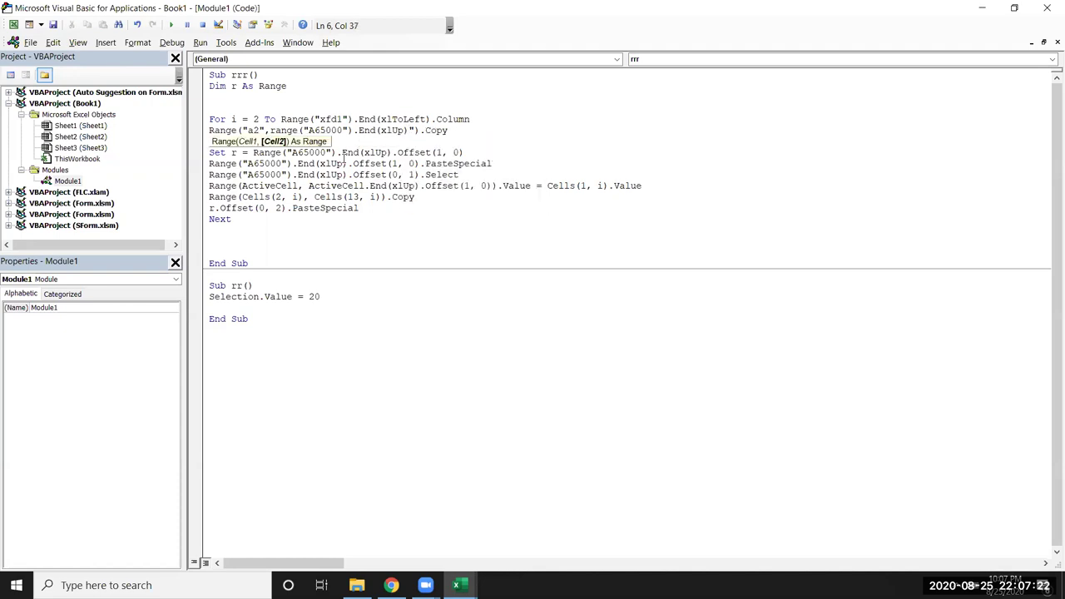
key("Delete")
left_click(241, 140)
key("Up")
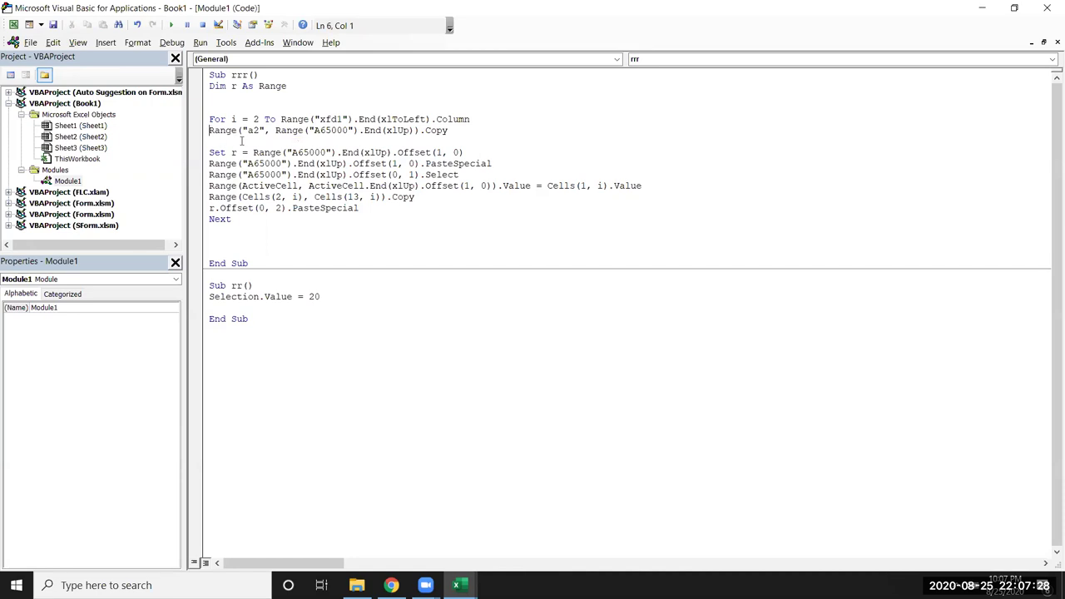
key("alt+F11")
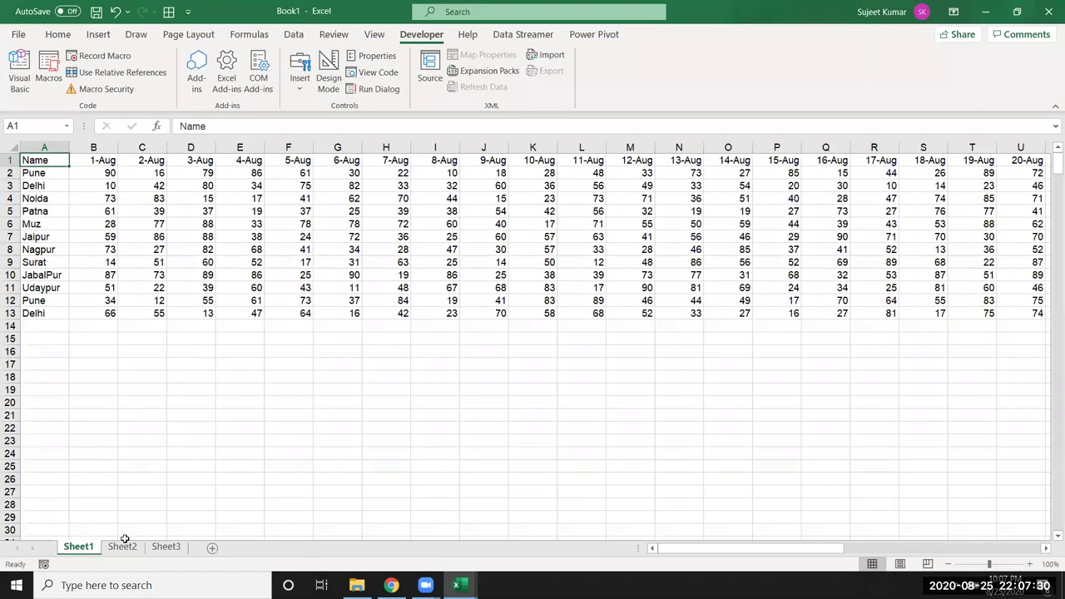
left_click(125, 547)
left_click(88, 547)
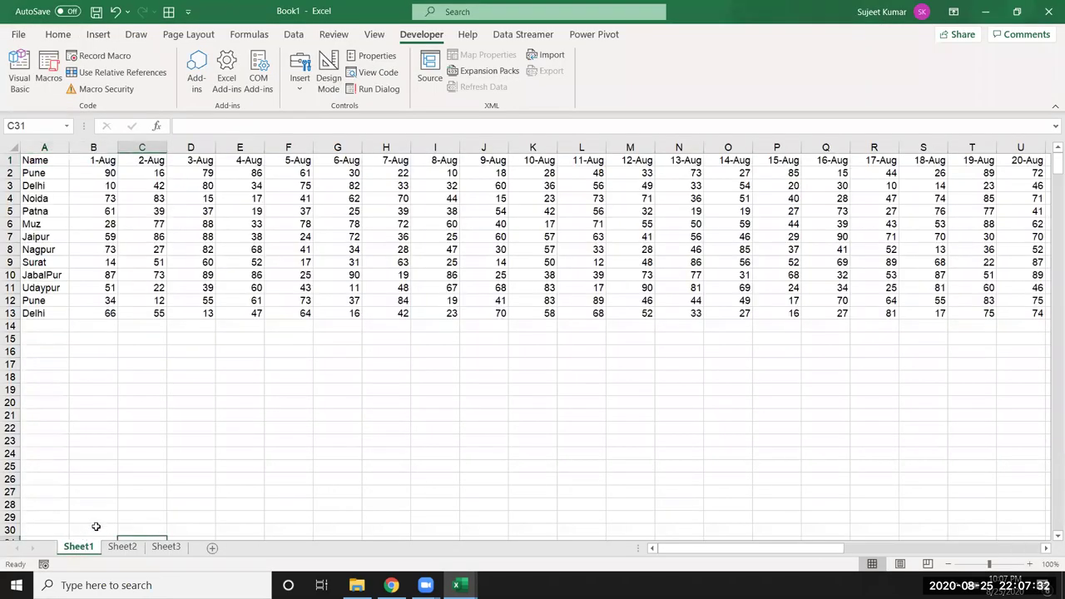
key("alt+F11")
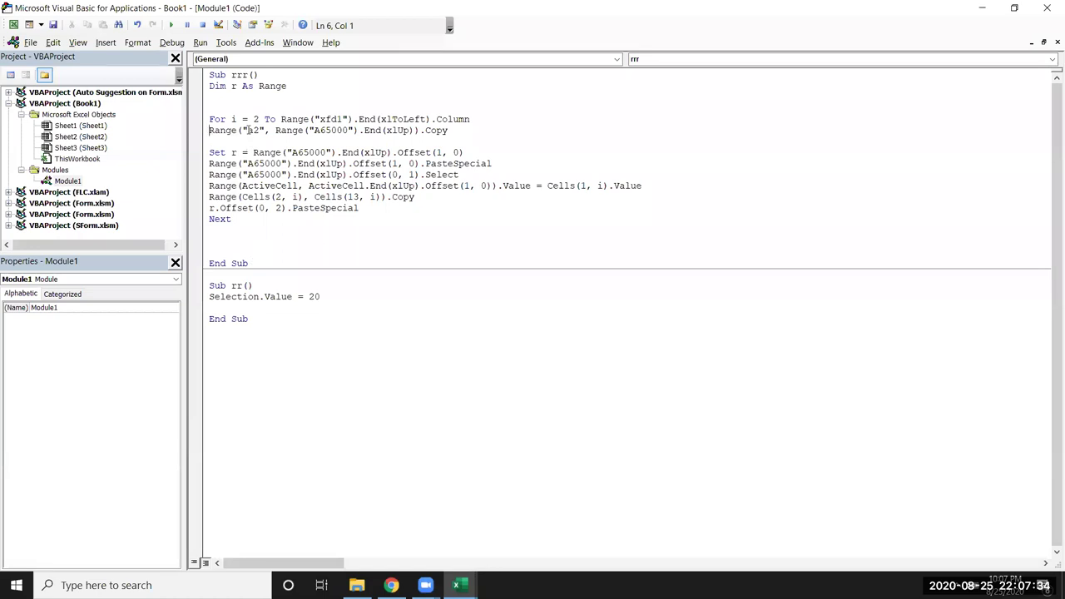
type("sheets(\"Sheet2\")")
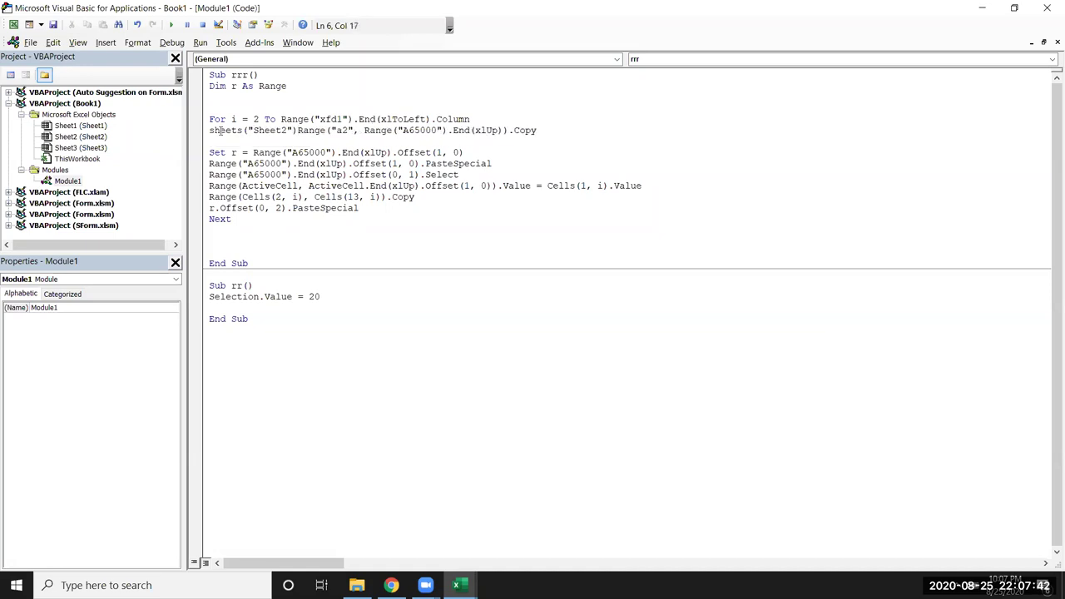
type(".")
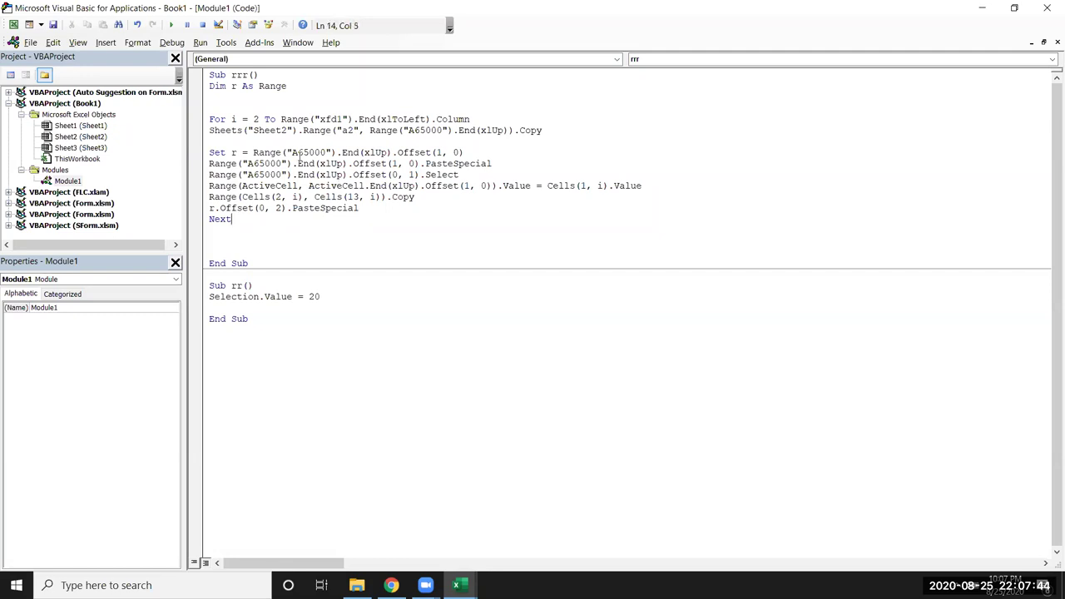
left_click_drag(303, 130, 210, 129)
key("ctrl+c")
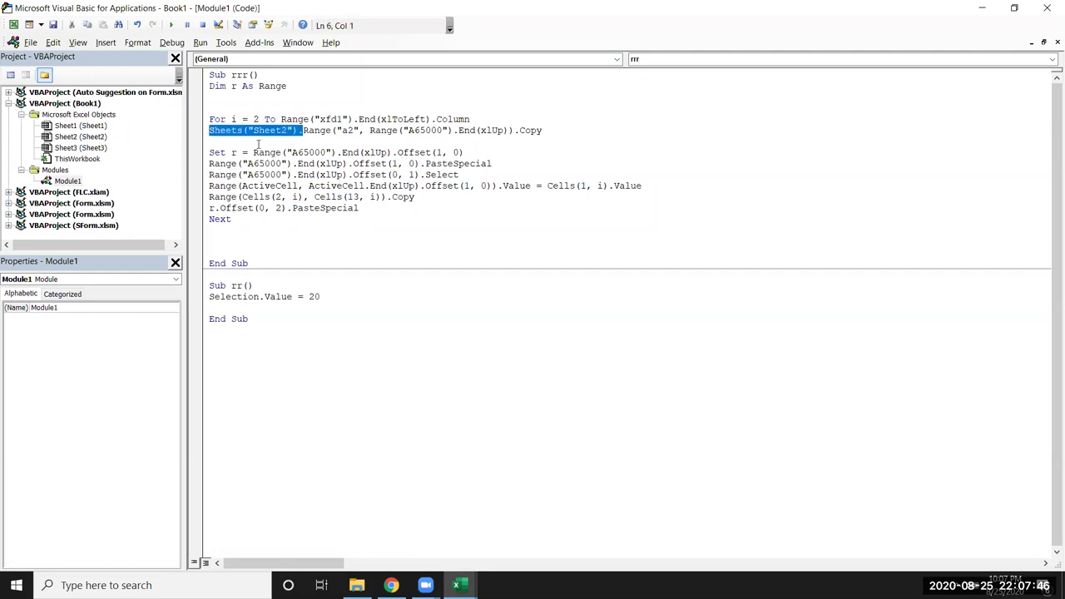
left_click(370, 131)
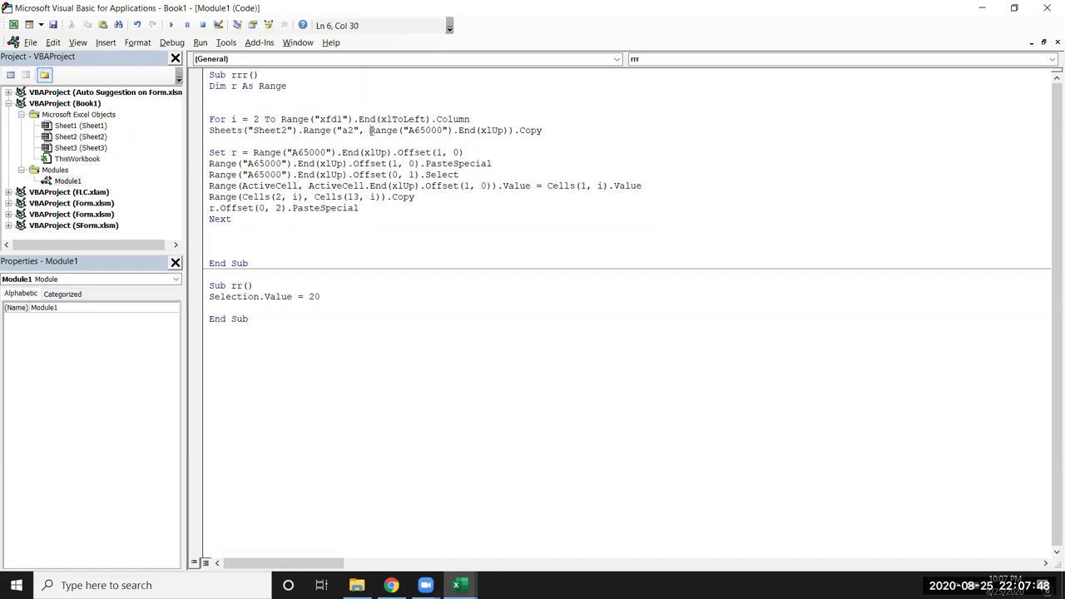
key("ctrl+v")
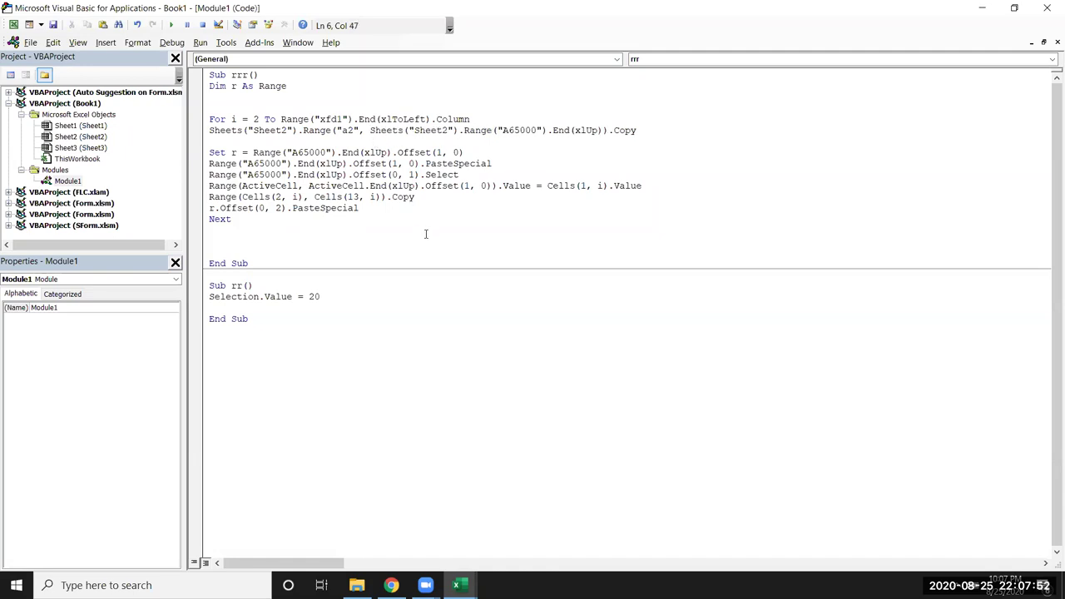
key("BackSpace")
key("BackSpace")
key("BackSpace")
key("Home")
key("Delete")
key("Delete")
key("Delete")
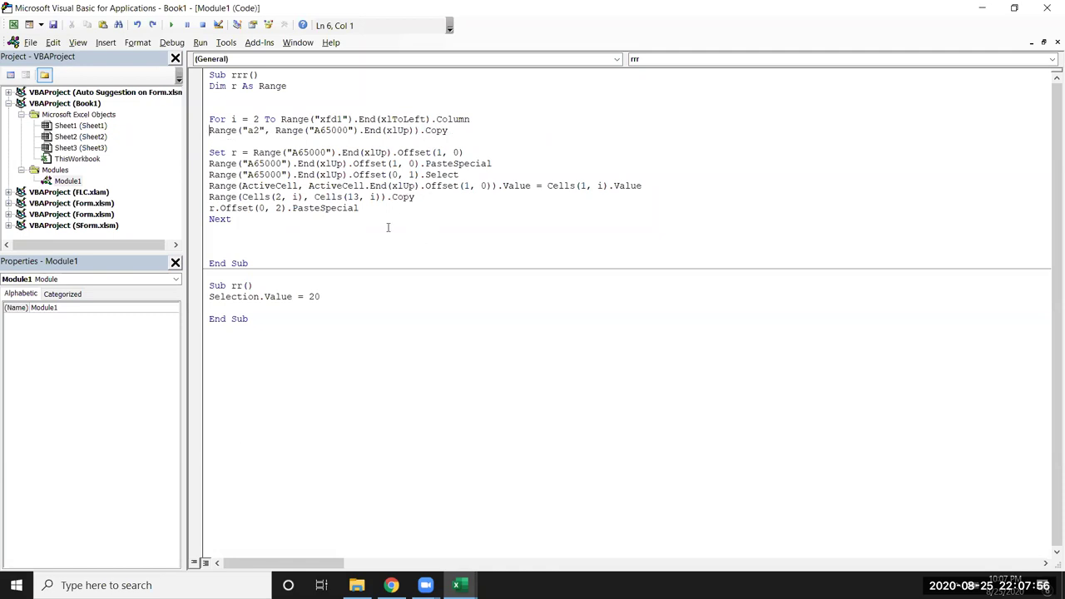
key("alt+F11")
Step: Replace row 13 in Cells(13, i) with Range("A65000").End(xlUp).Row copied from line 6
left_click(114, 226)
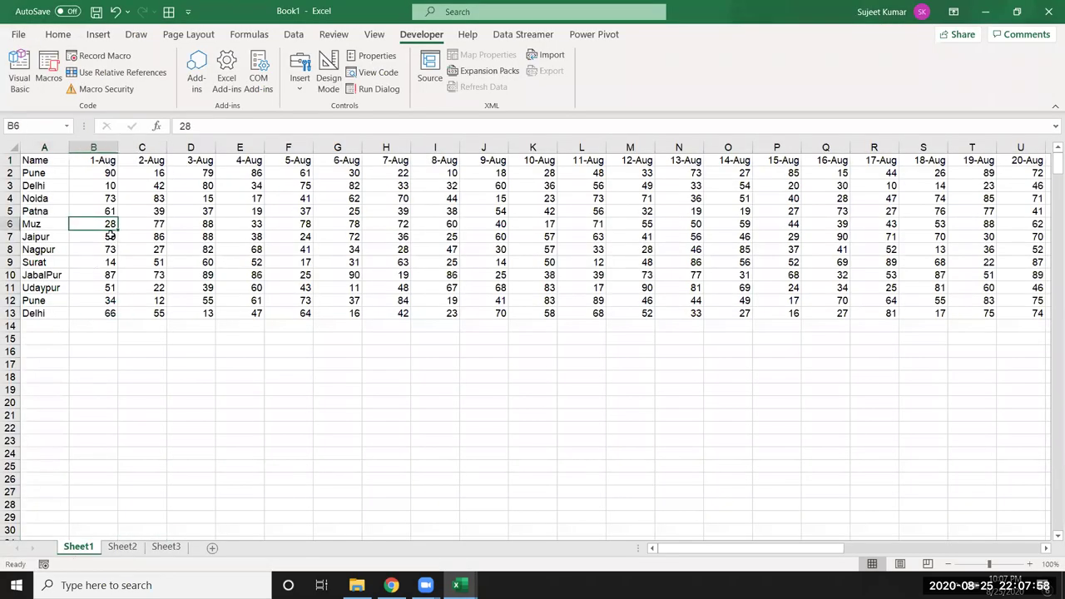
key("alt+F11")
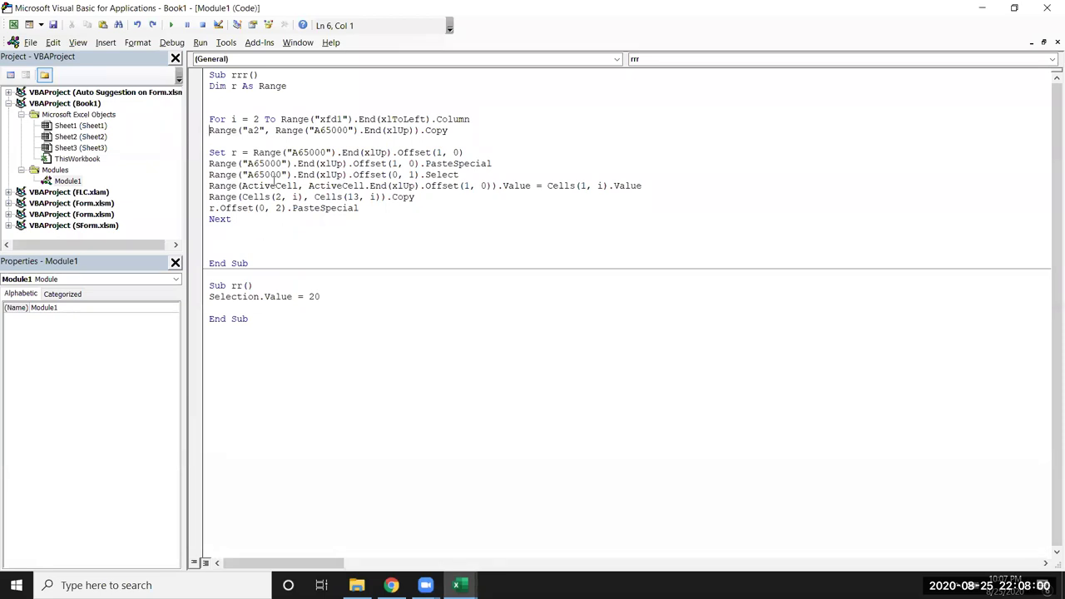
left_click(275, 131)
left_click_drag(275, 131, 416, 131)
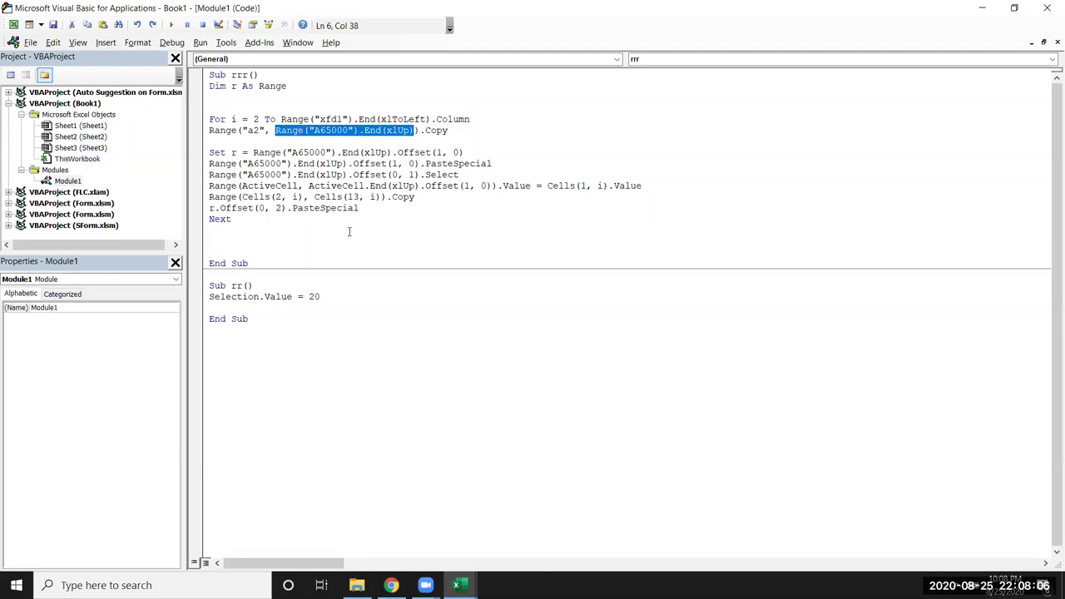
key("Right")
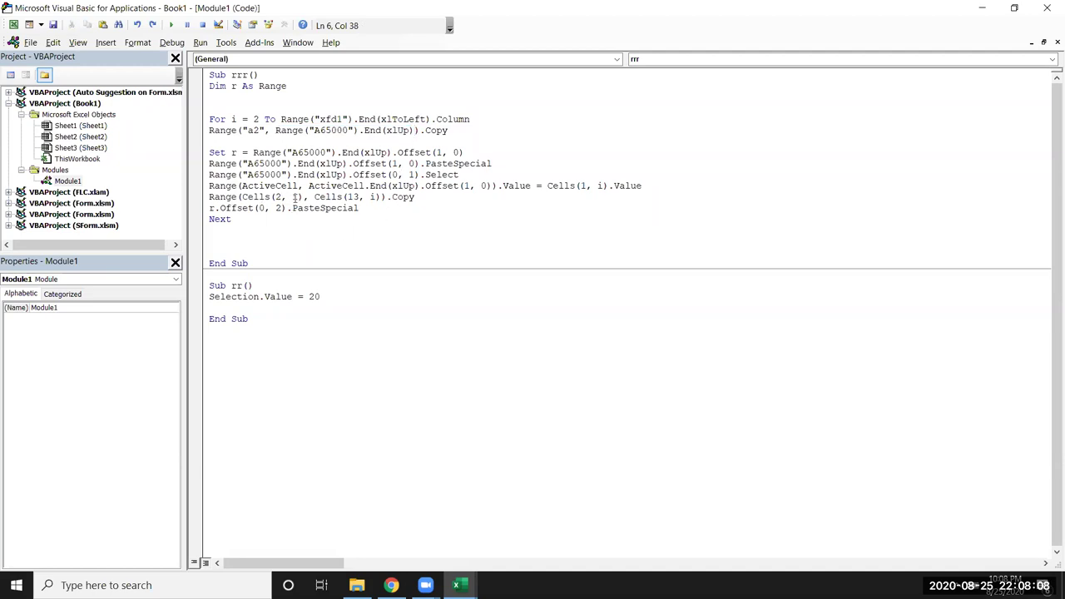
double_click(294, 198)
double_click(352, 197)
type("Range(\"A65000\").End(xlUp)")
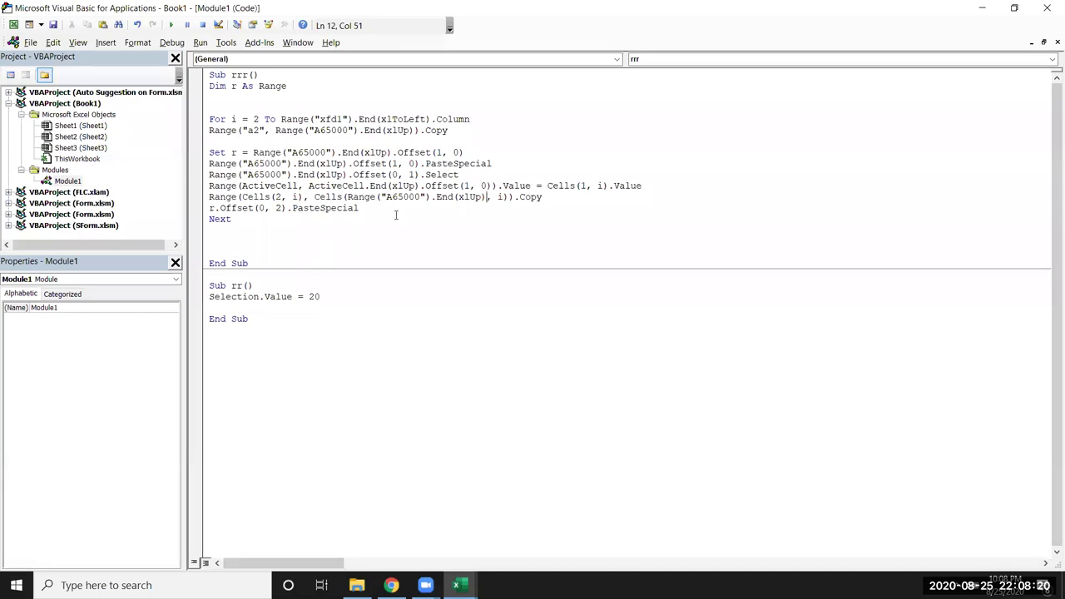
type(".row")
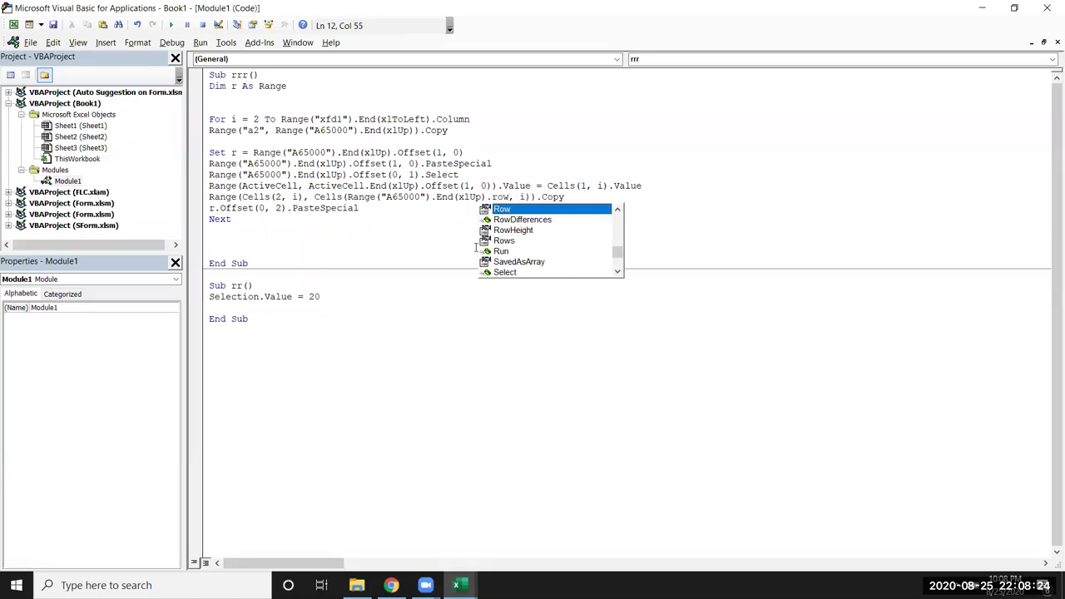
left_click(416, 239)
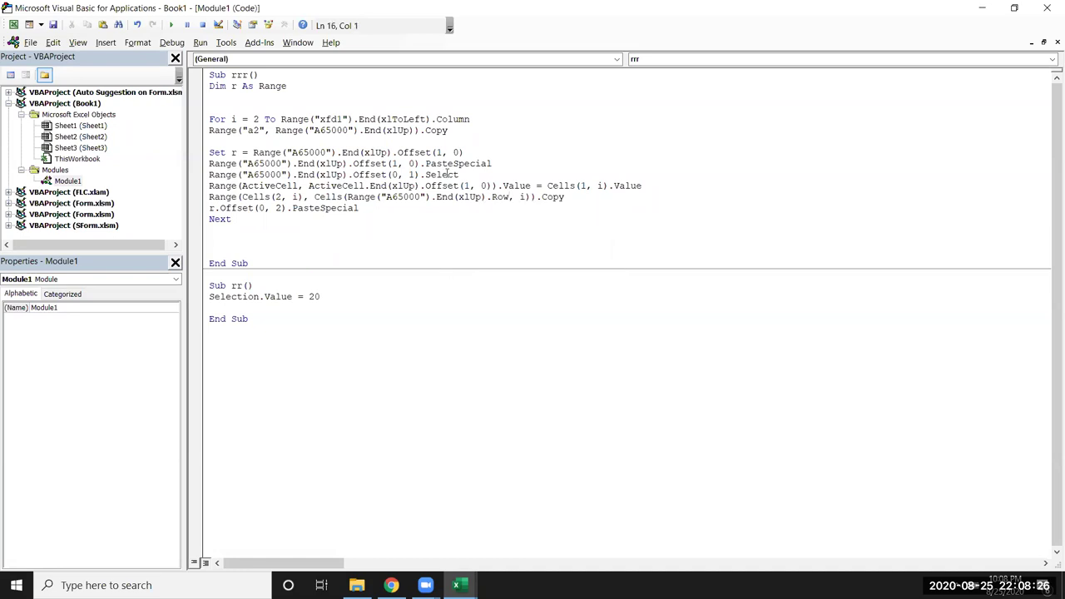
Step: Prefix Range with Sheets("Data"). on the PasteSpecial line and the Set r line
left_click(213, 164)
type("sheets")
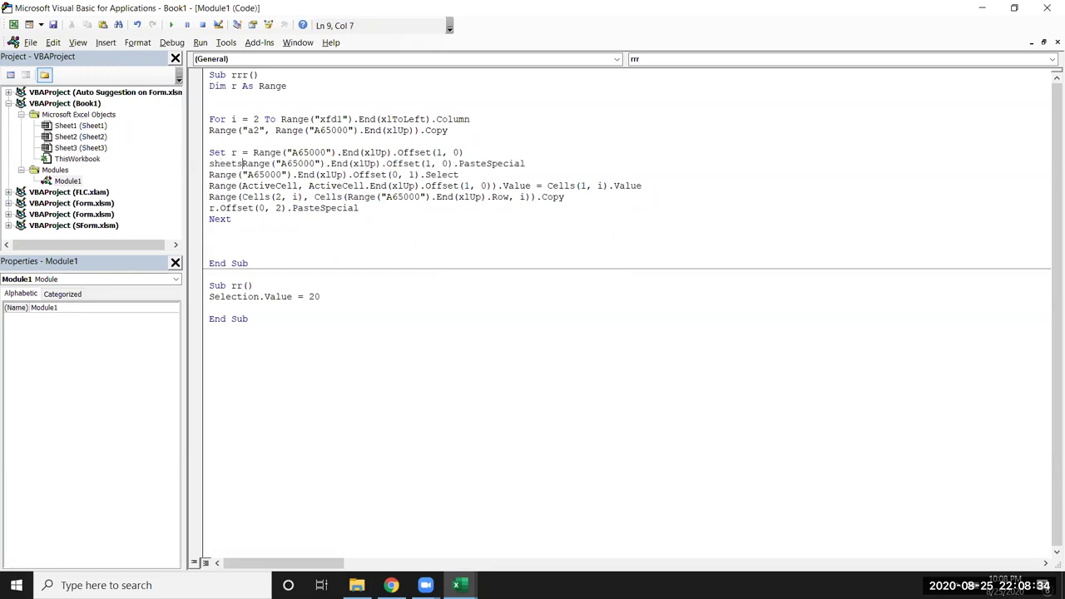
key("BackSpace")
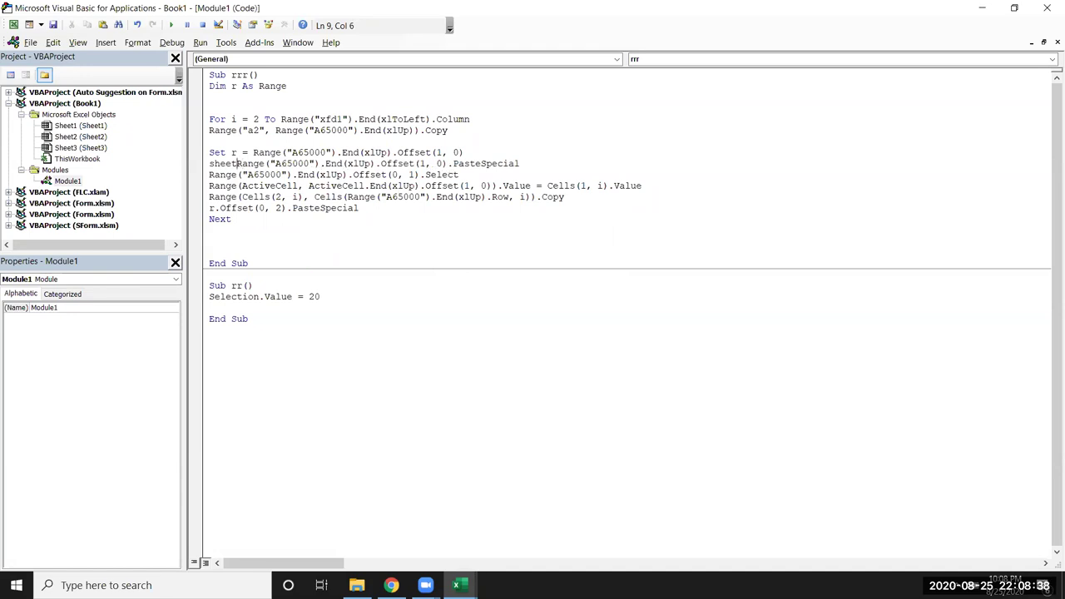
type("s(\"Data\").")
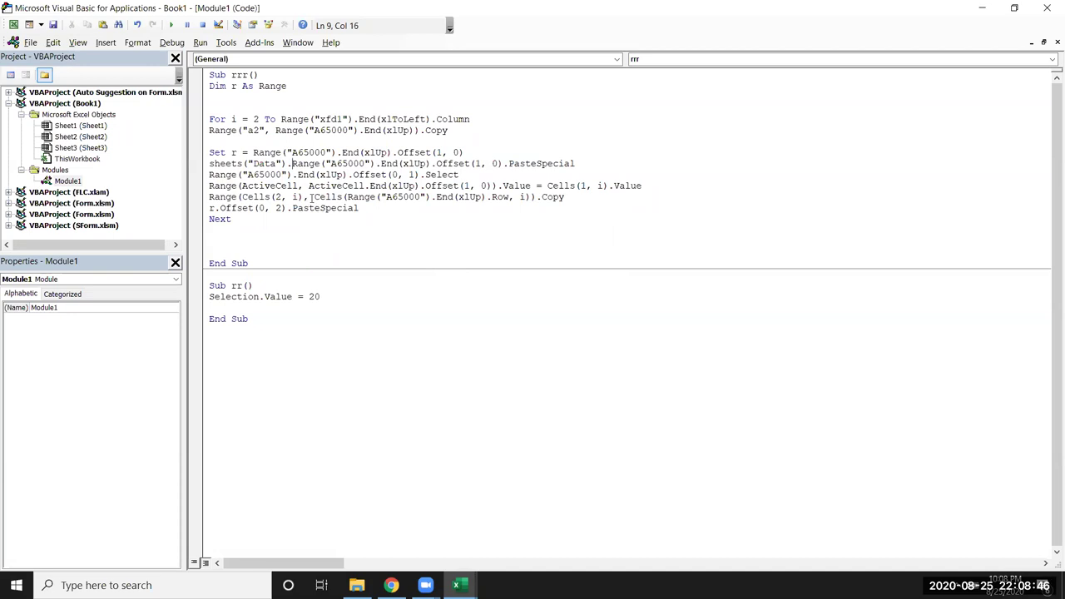
left_click(306, 220)
left_click_drag(293, 164, 204, 170)
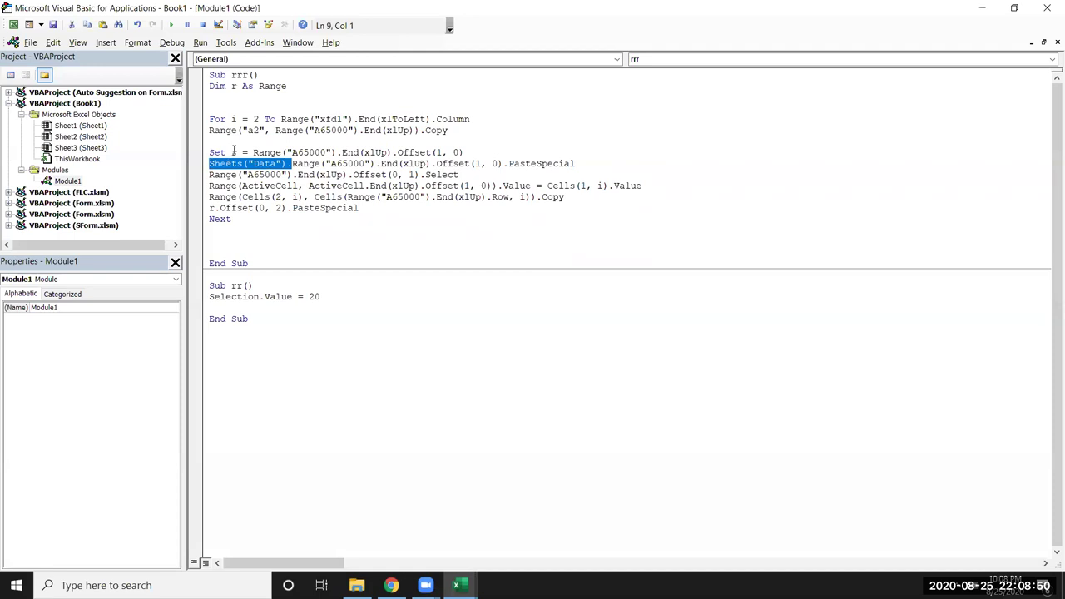
key("ctrl+c")
left_click(253, 153)
key("ctrl+v")
Step: Insert two blank lines above the Range("A65000")...Select line
left_click(281, 178)
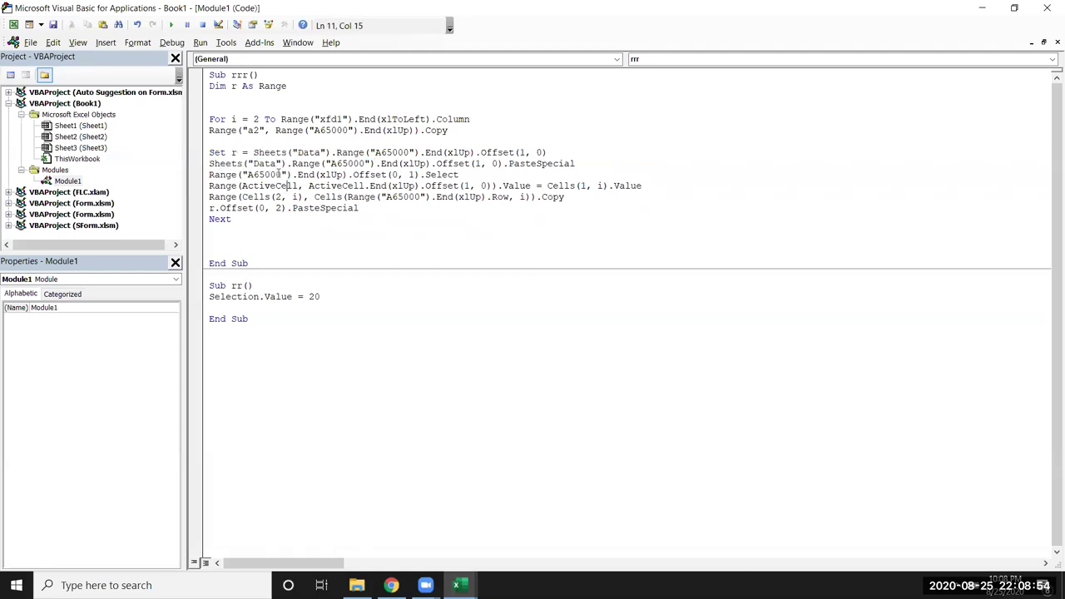
left_click(277, 163)
left_click_drag(211, 174, 213, 197)
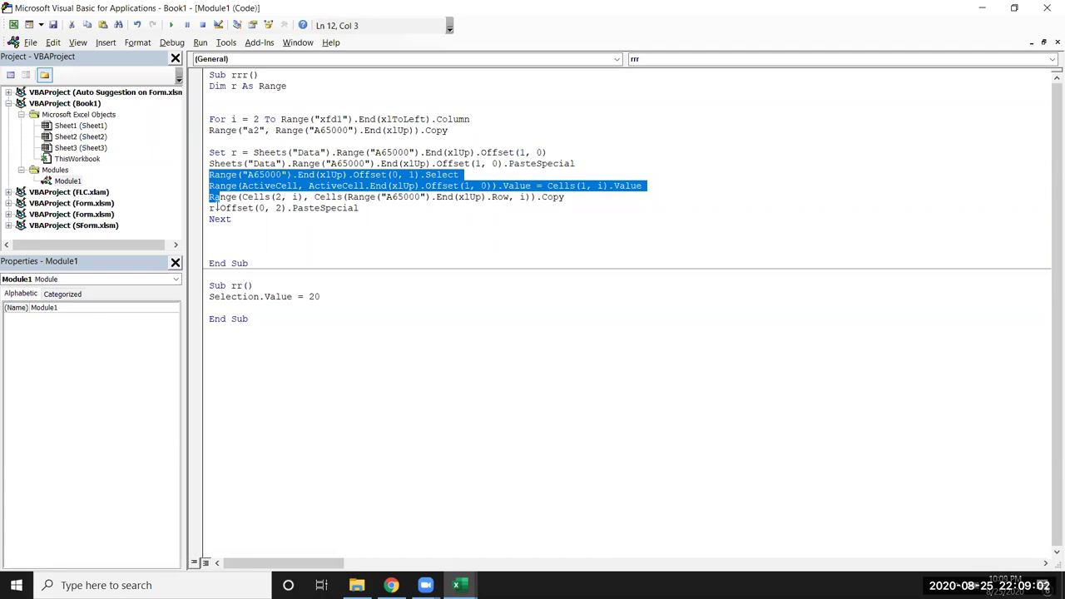
left_click(410, 220)
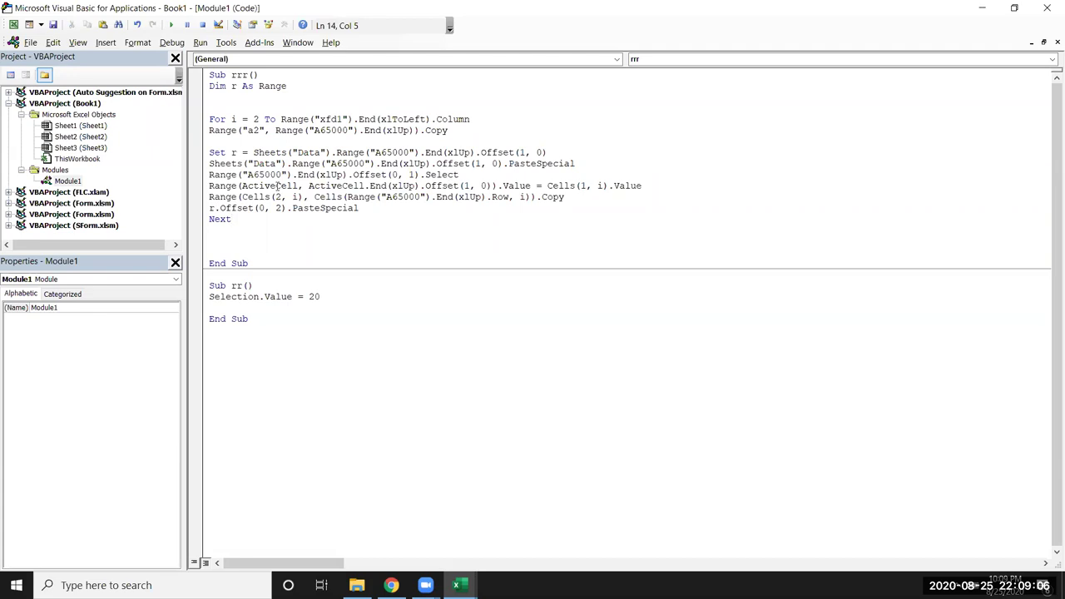
left_click(207, 176)
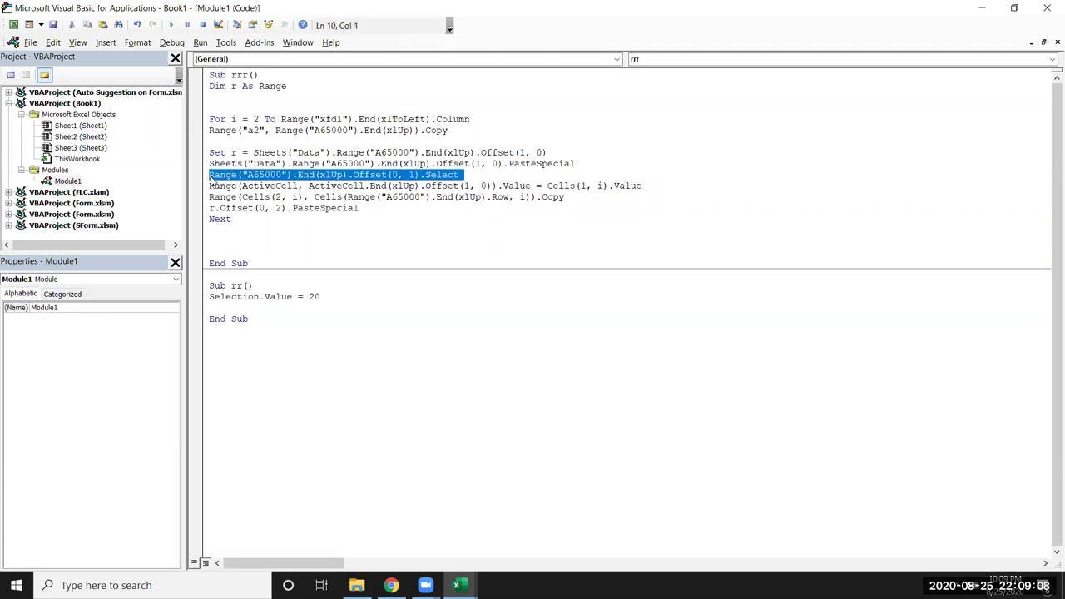
left_click(210, 176)
key("Return")
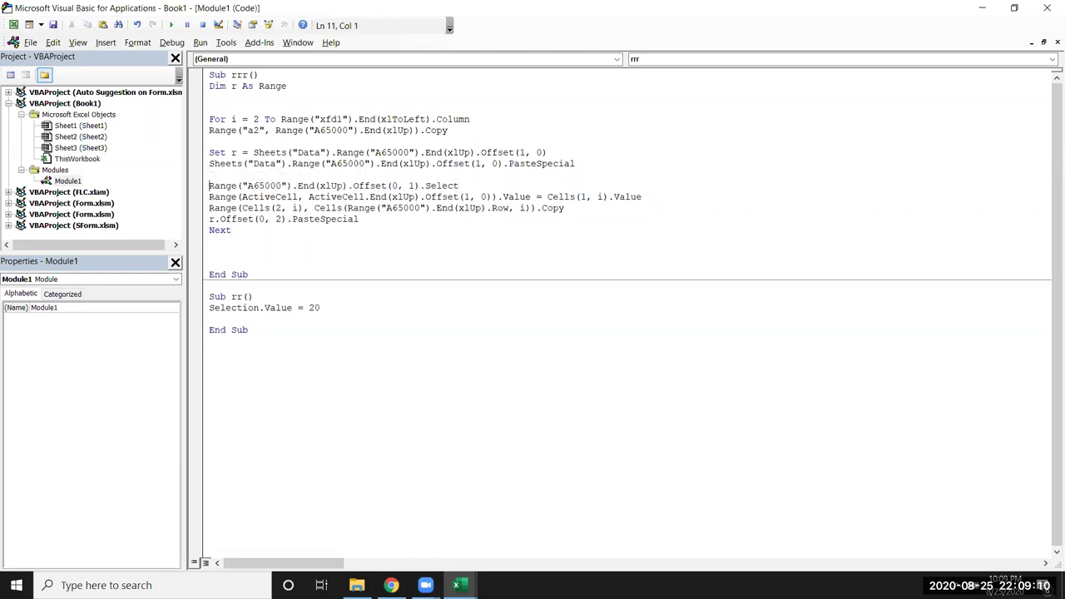
key("Return")
Step: Declare Dim k As Range and start the Select line with Set k = Sheets("Sheet2")
left_click(213, 96)
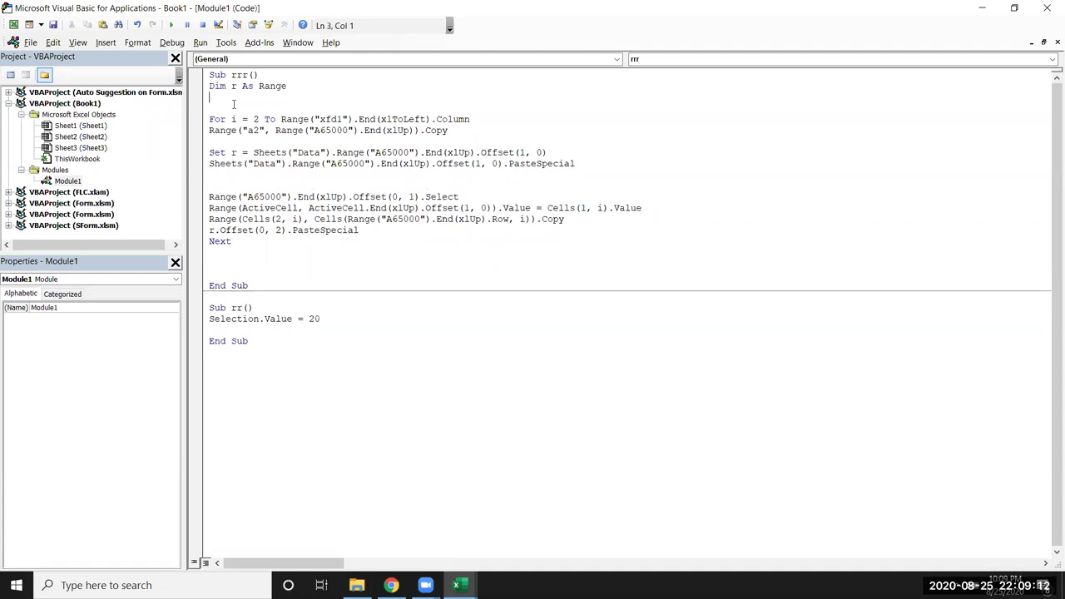
type("dim ")
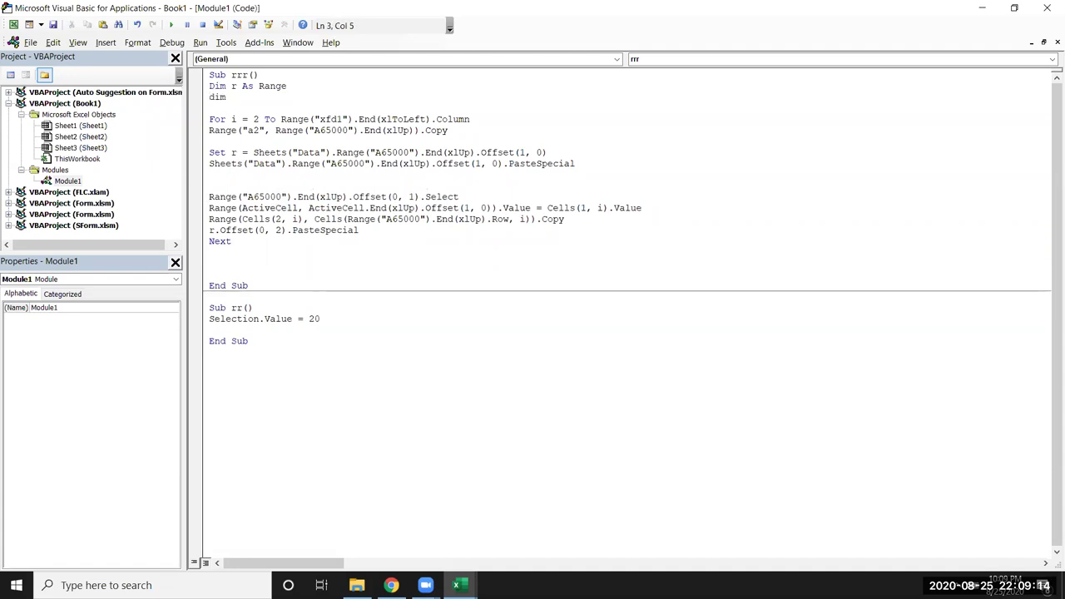
type("k as ra")
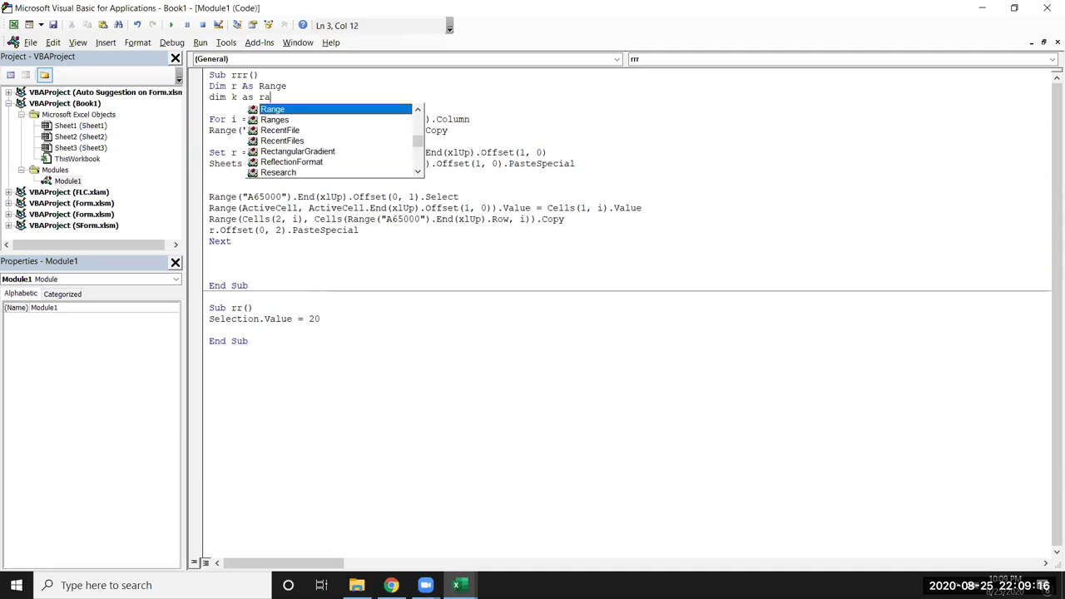
key("Tab")
left_click(248, 196)
left_click(209, 196)
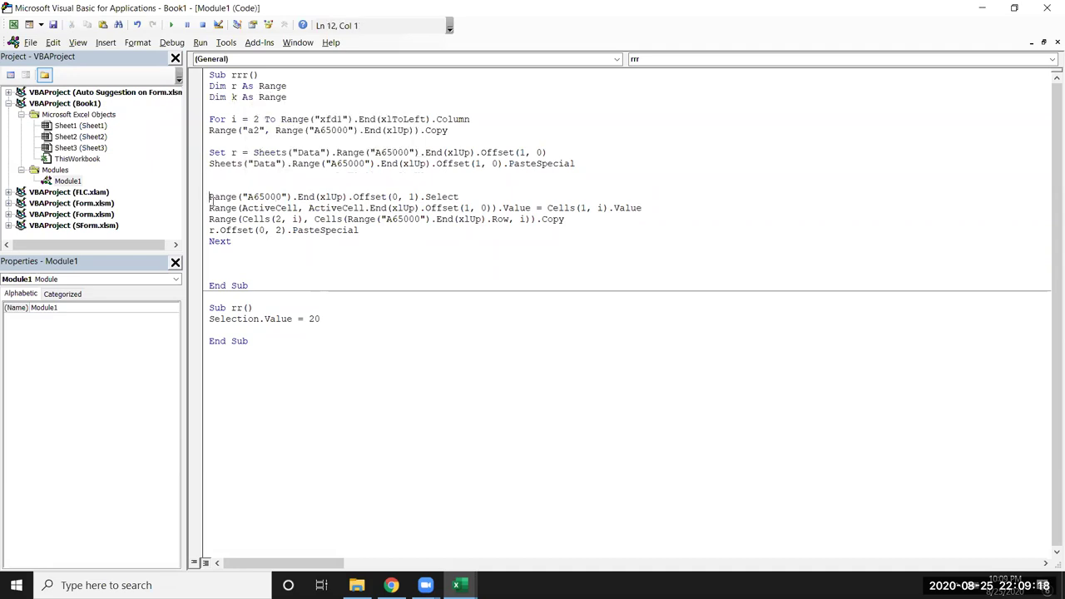
type("set ")
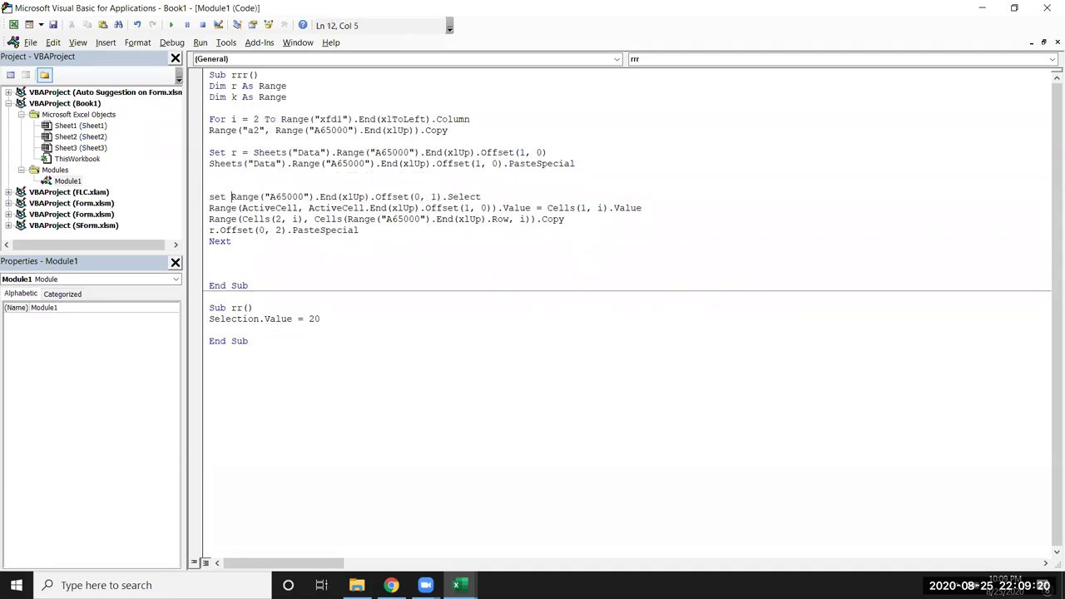
type("k = ")
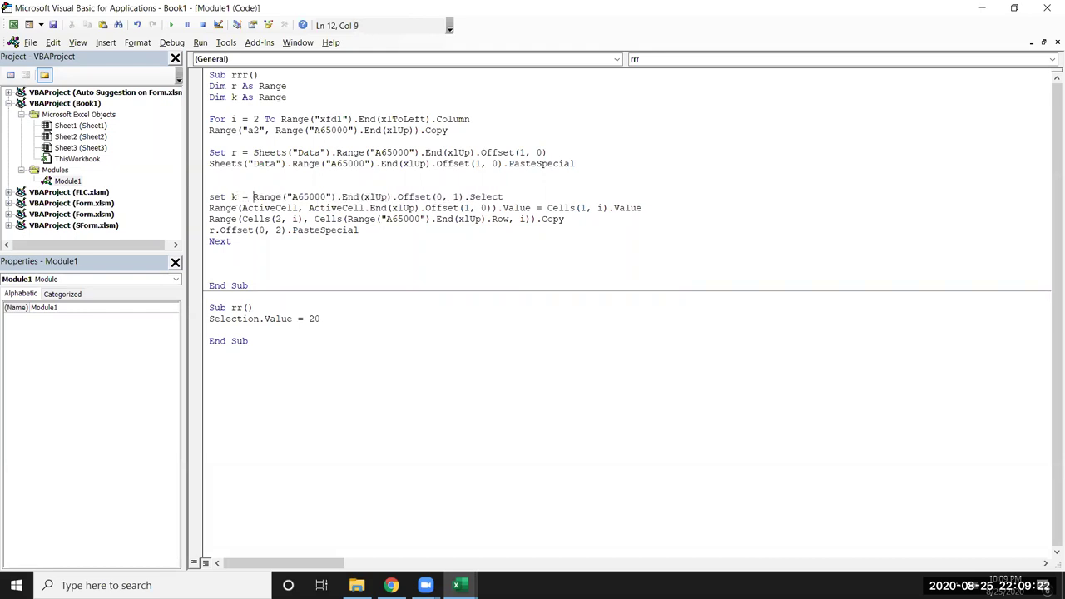
type("sheets(\"Sheet2\").")
left_click(364, 264)
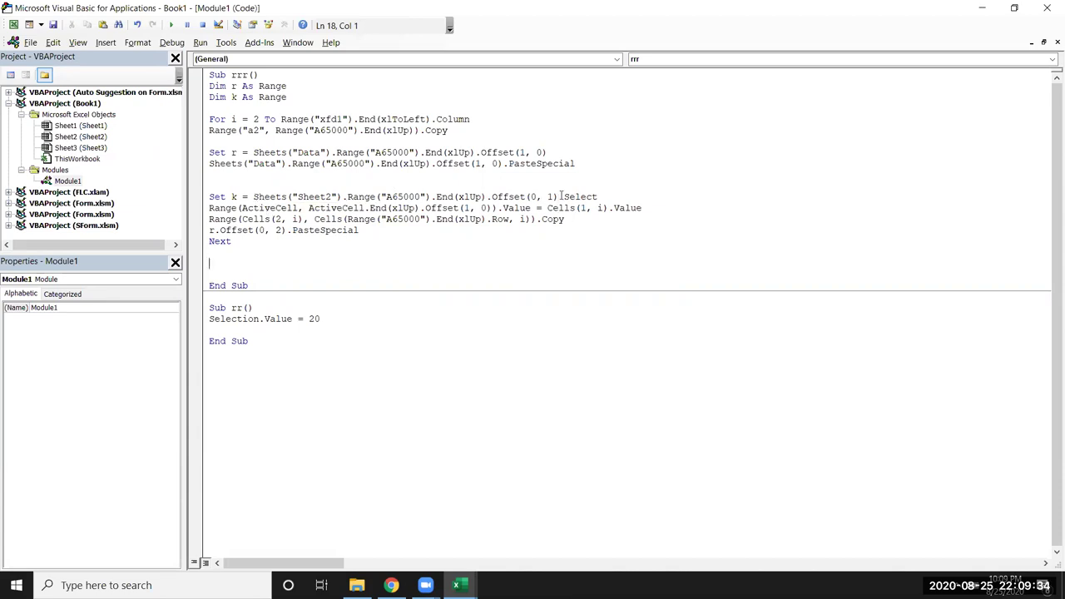
Step: Undo an accidental deletion and remove .Select from the end of the Set k line
left_click_drag(563, 196, 653, 180)
key("Delete")
left_click(347, 261)
double_click(267, 197)
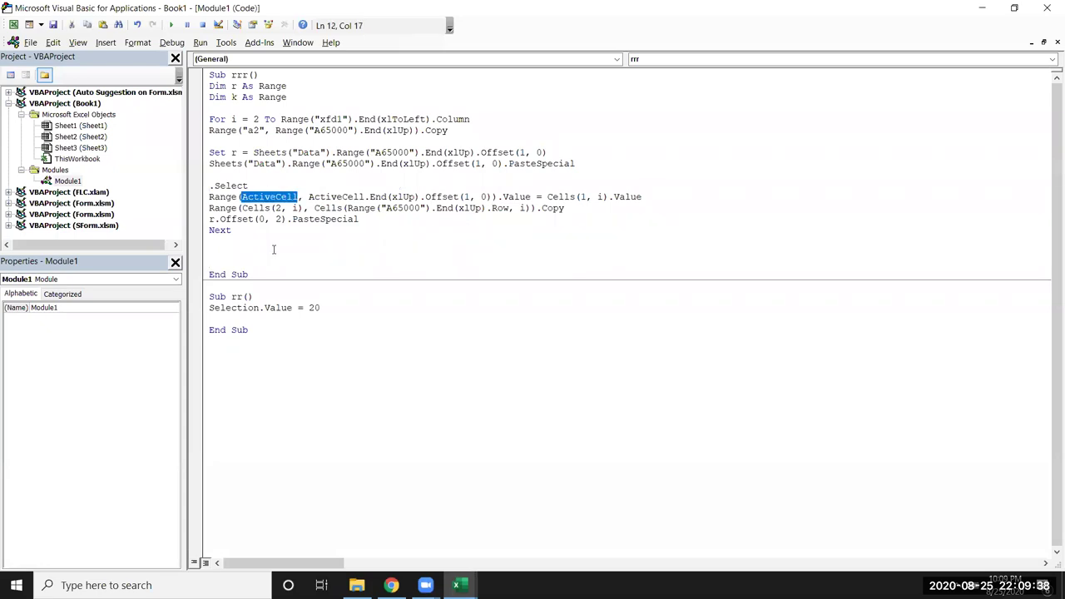
key("ctrl+z")
left_click(422, 254)
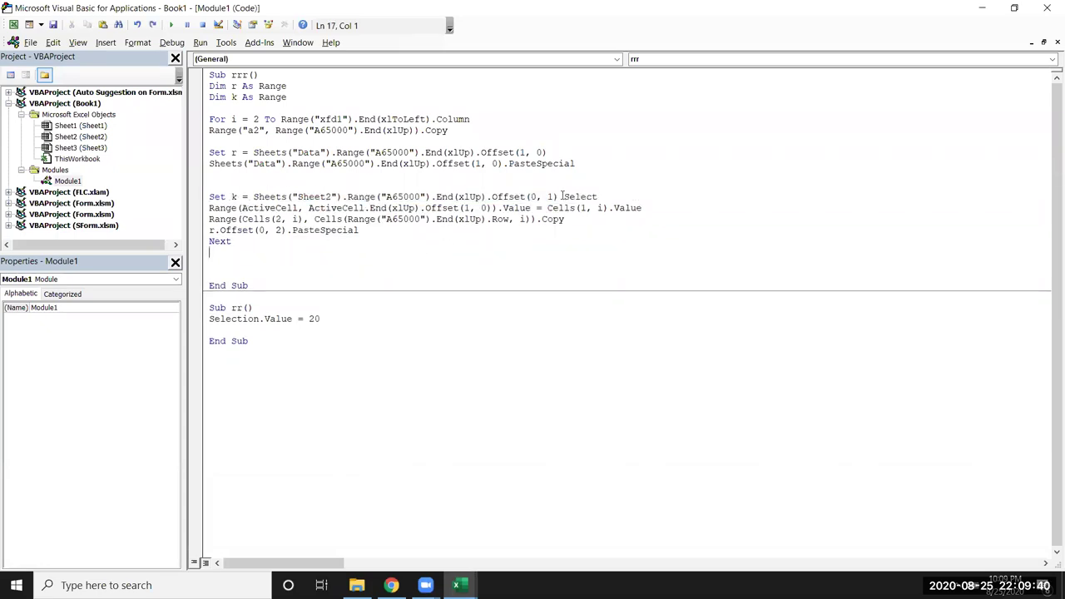
double_click(566, 197)
key("BackSpace")
key("BackSpace")
Step: On the header-value line, replace both ActiveCell references with k and prefix Sheets("Sheet2")
left_click(541, 242)
double_click(256, 210)
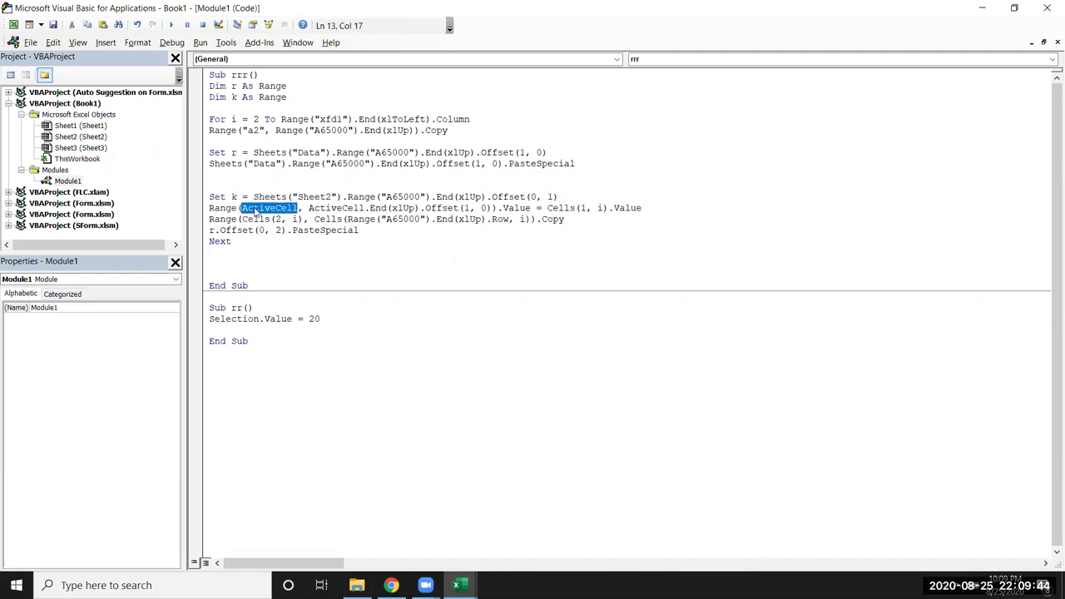
type("k")
left_click(349, 261)
left_click_drag(258, 208, 316, 208)
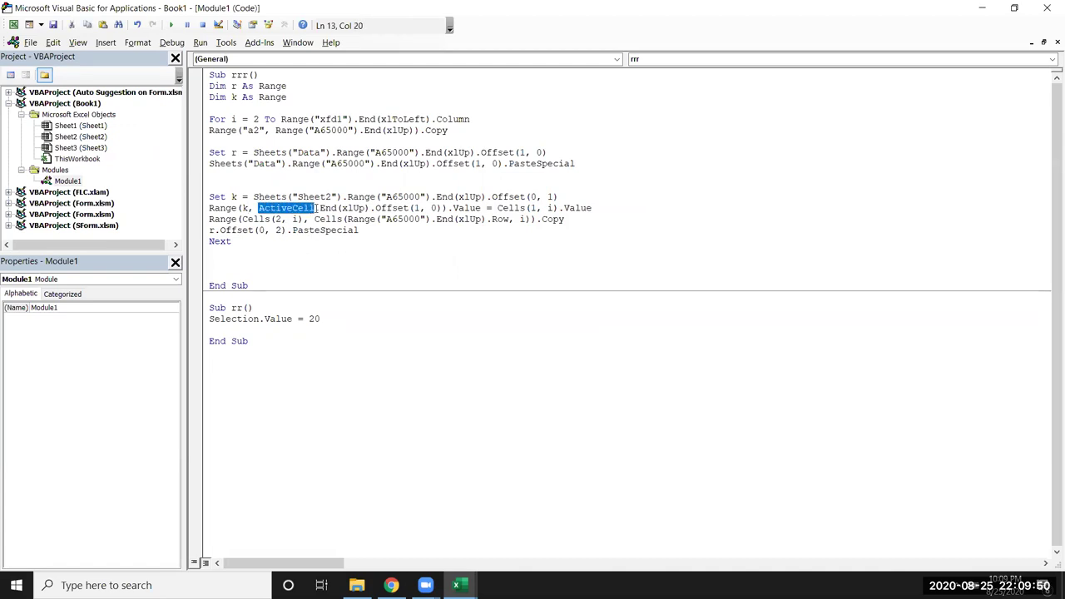
type("k")
left_click(325, 231)
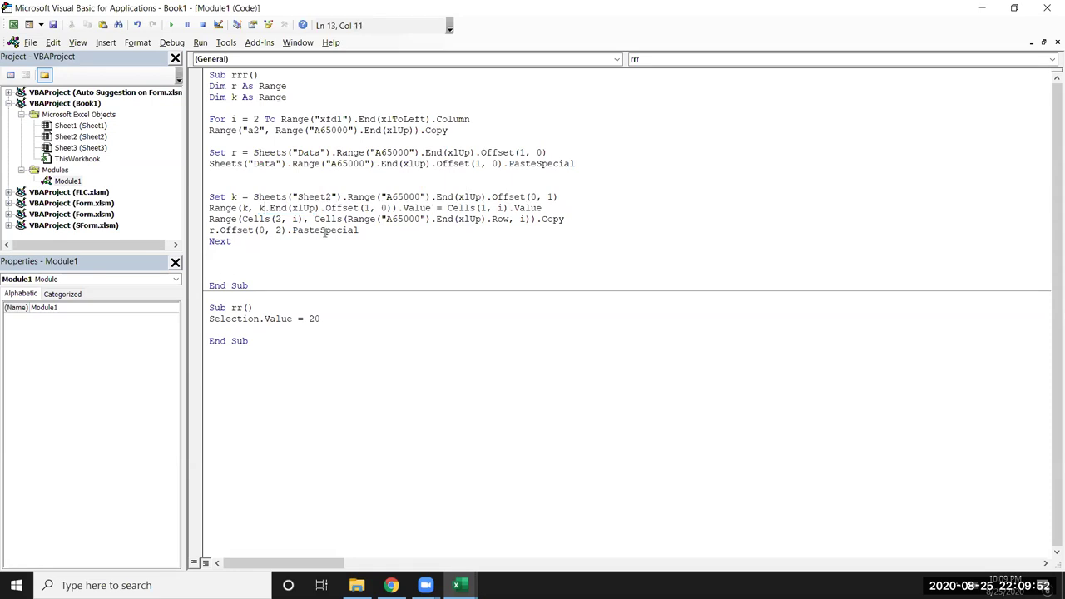
key("shift+Down")
left_click(210, 208)
type("sheets")
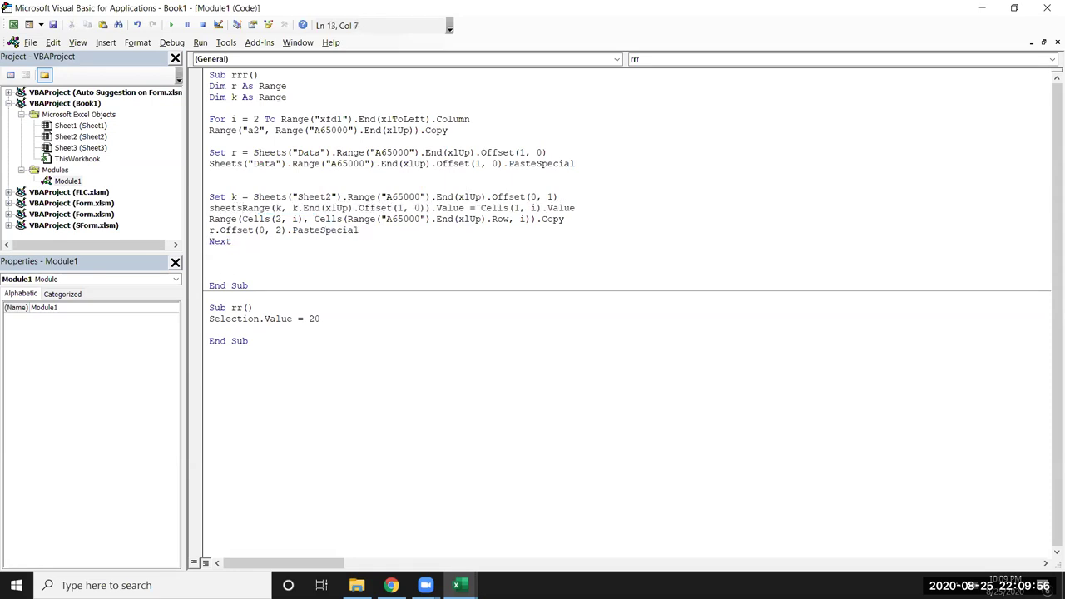
type("(\"S")
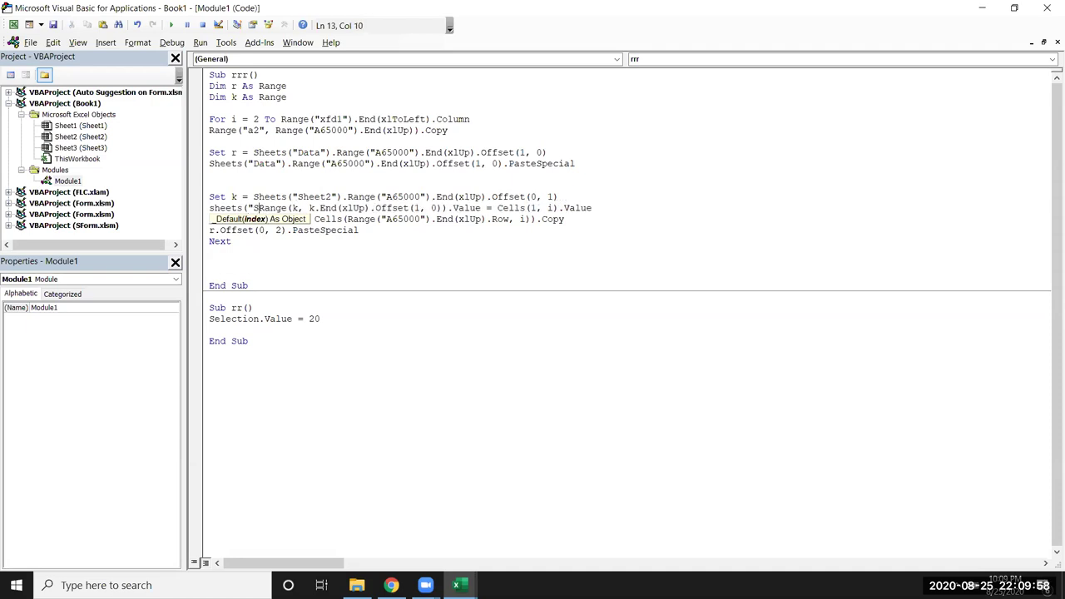
type("heet2\").")
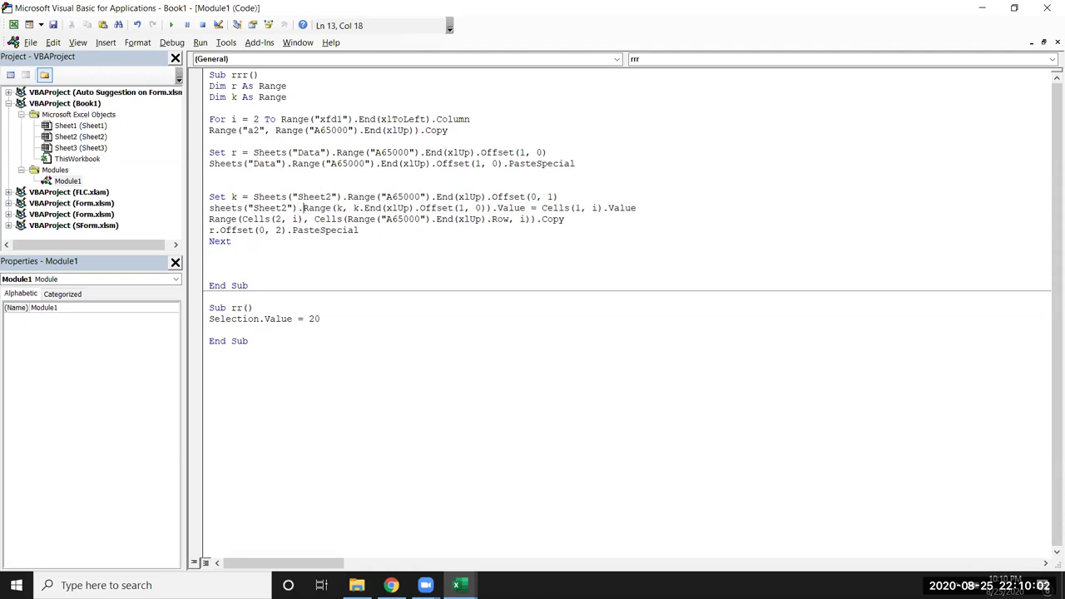
left_click(510, 235)
Step: Run the rrr macro again from Excel's Macros list
left_click(576, 208)
left_click(605, 208)
left_click(305, 257)
key("alt+F11")
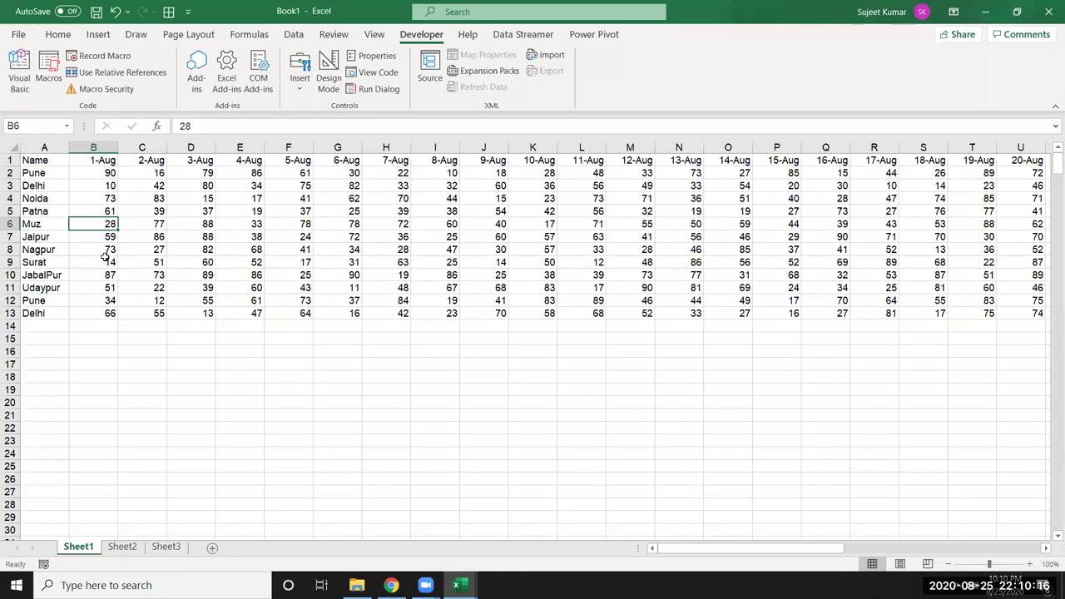
left_click(48, 79)
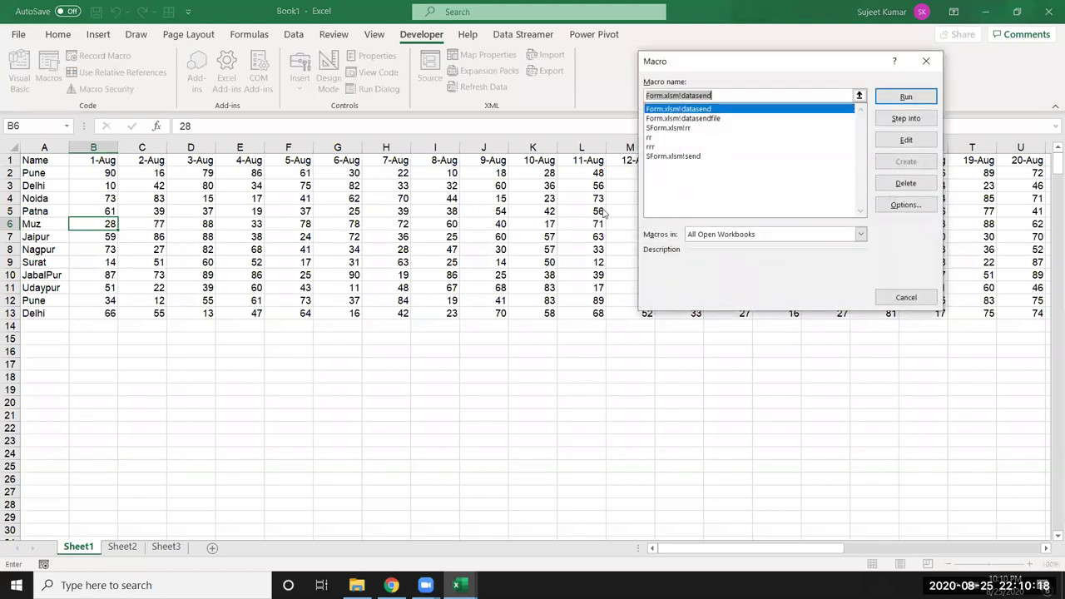
left_click(653, 147)
left_click(905, 96)
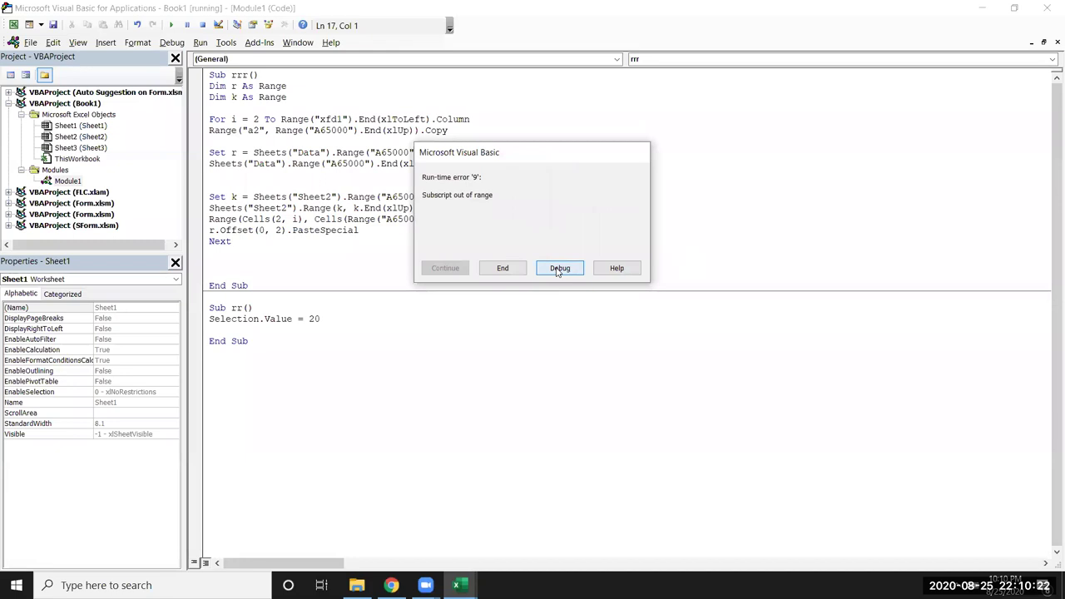
Step: Debug the 'Subscript out of range' error at the Sheets("Data") line, then check Excel's sheet names
left_click(558, 268)
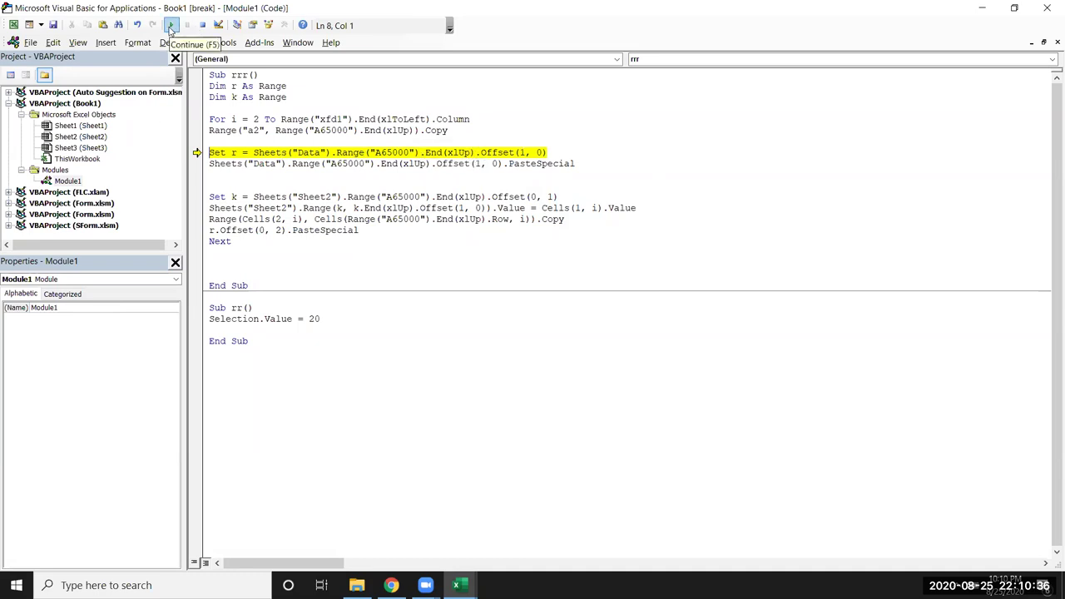
left_click(170, 26)
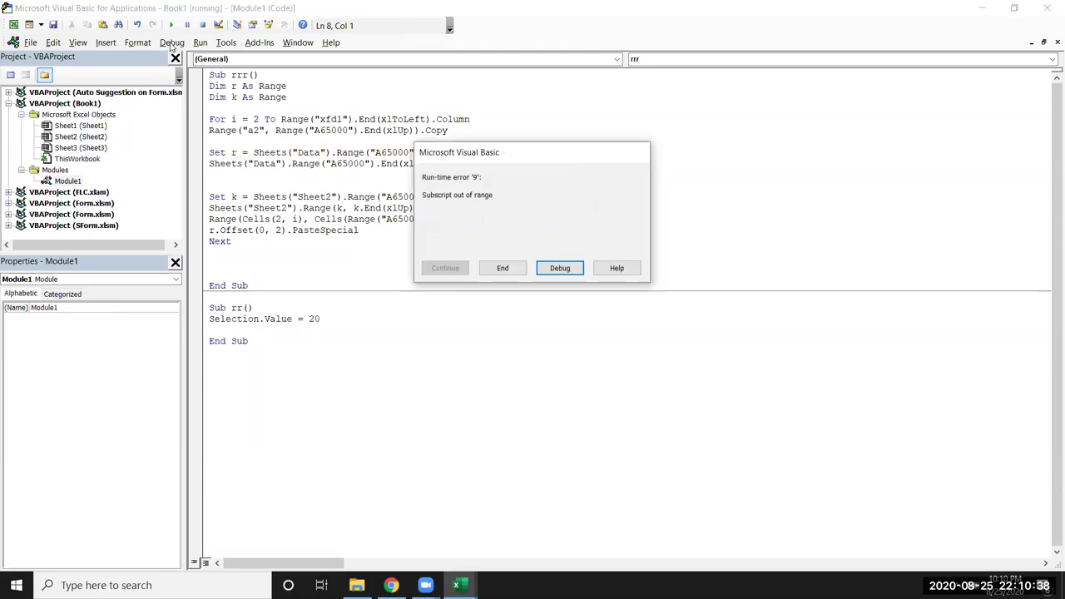
left_click(559, 268)
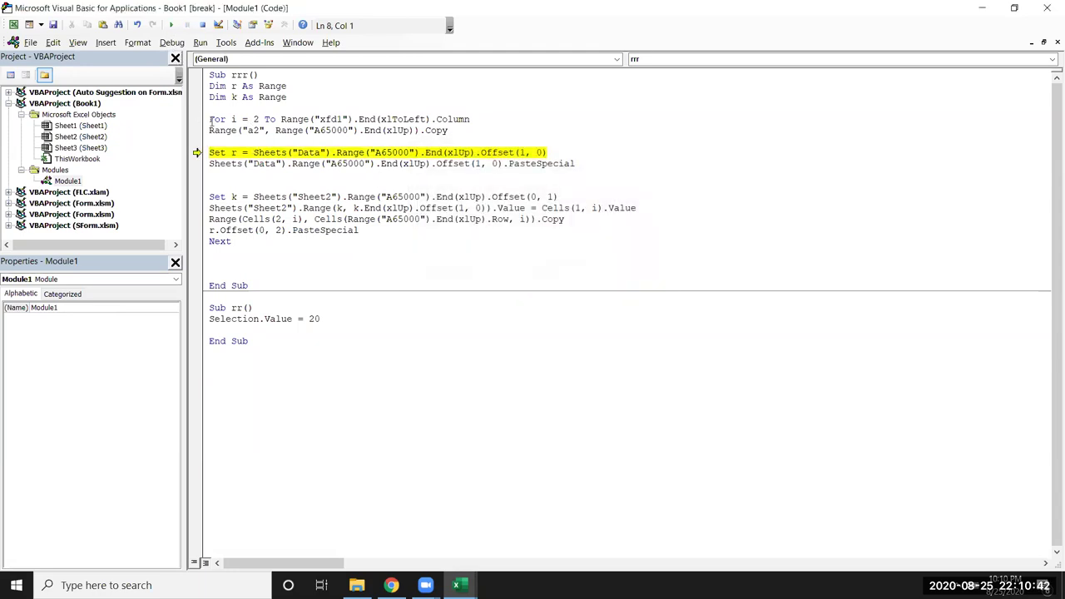
key("alt+F11")
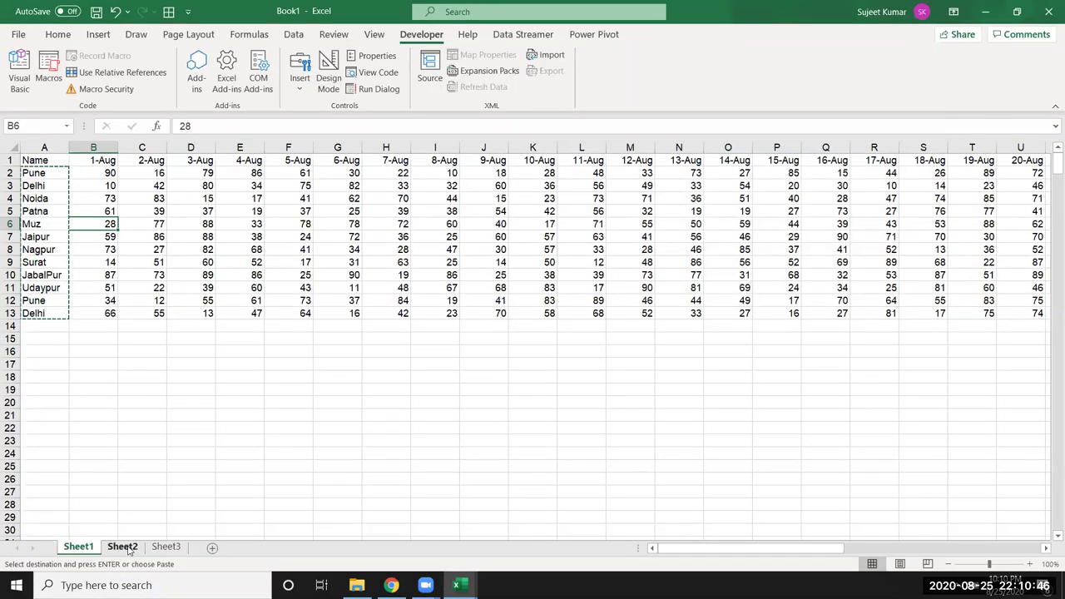
Step: Change Sheets("Data") to Sheets("Sheet2") on the Set r line and resume the macro
key("alt+F11")
double_click(308, 154)
type("Sheet2")
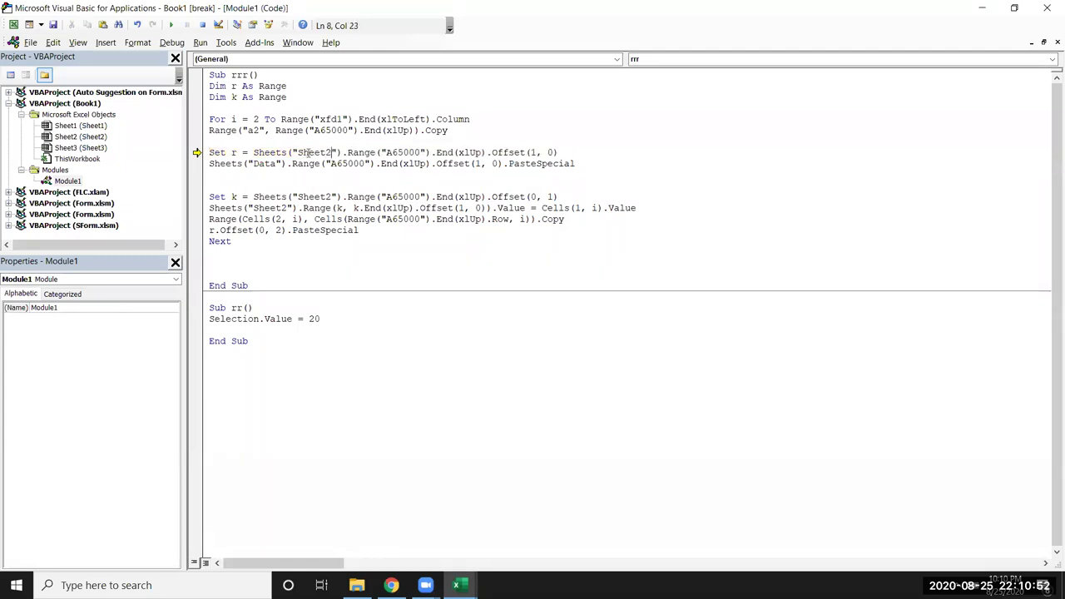
left_click(325, 177)
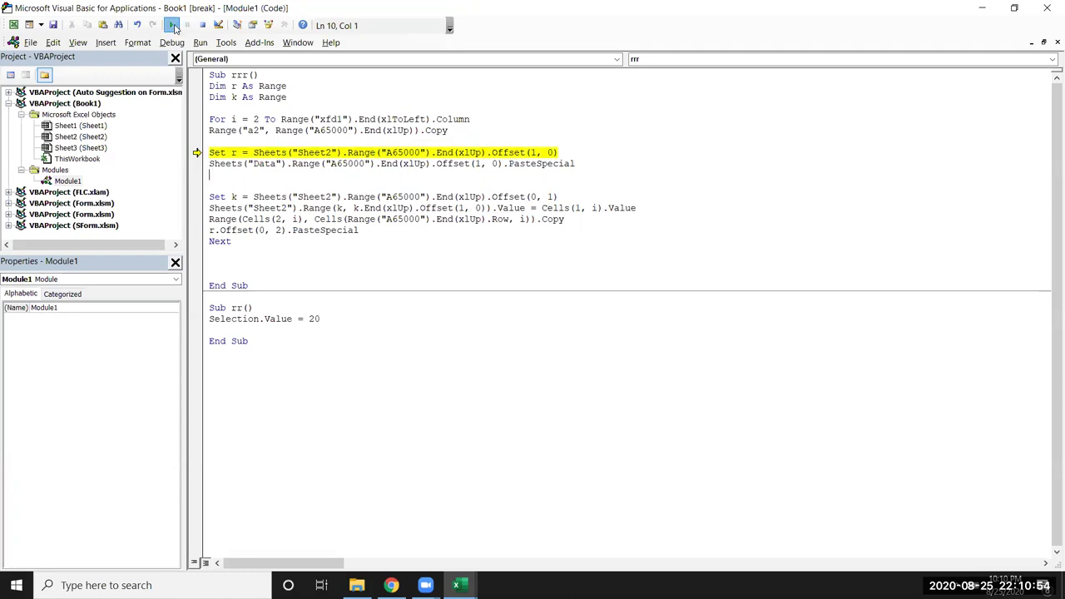
left_click(171, 25)
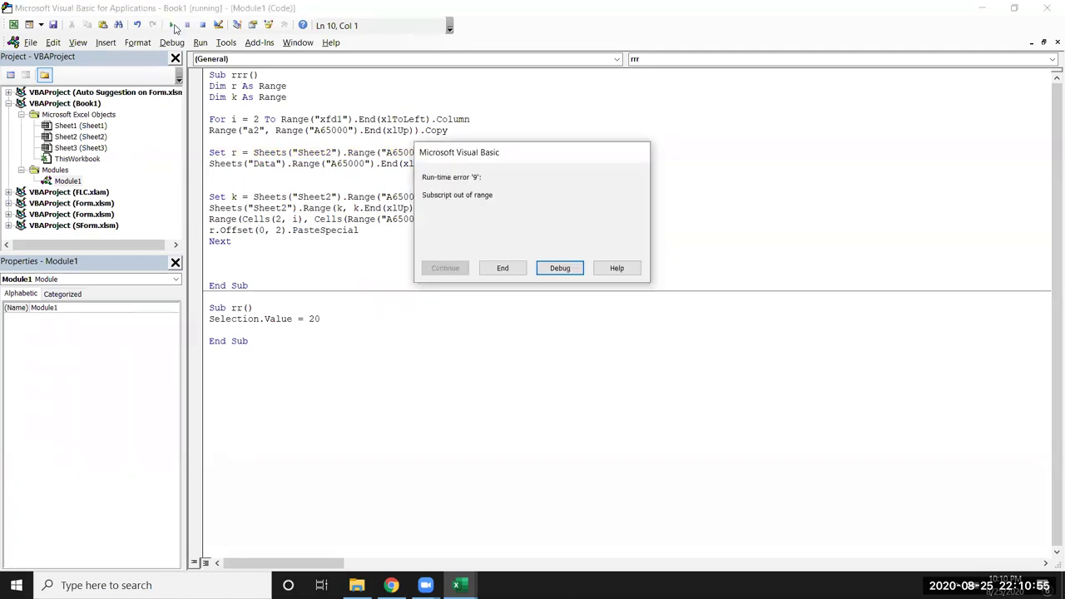
Step: Change the PasteSpecial line's Sheets("Data") to Sheets("Sheet2") and resume the macro
left_click(559, 268)
double_click(272, 164)
type("Sheet2")
left_click_drag(266, 164, 591, 164)
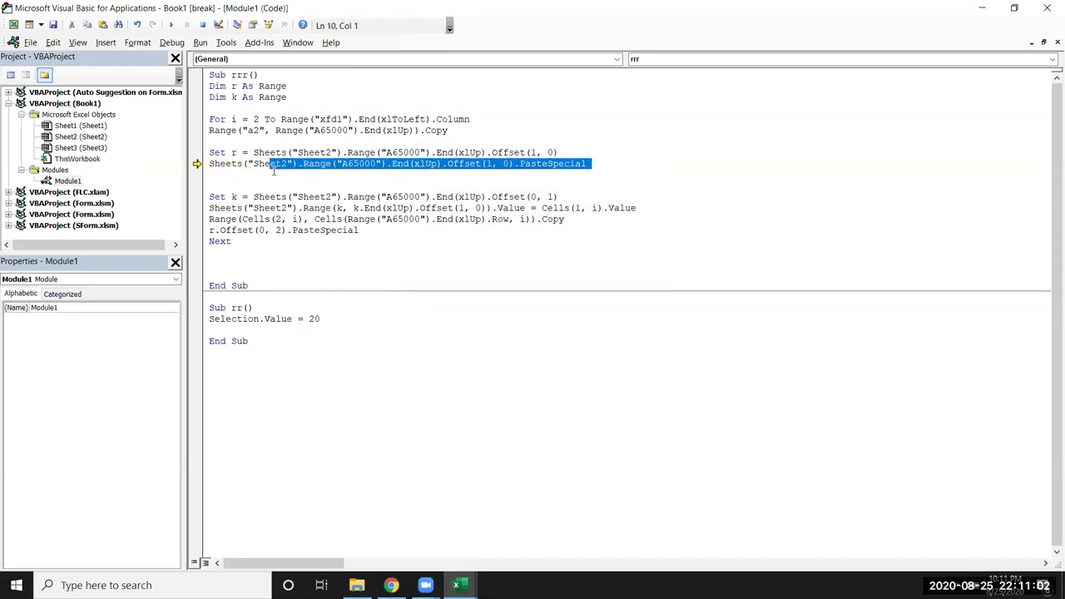
left_click(253, 196)
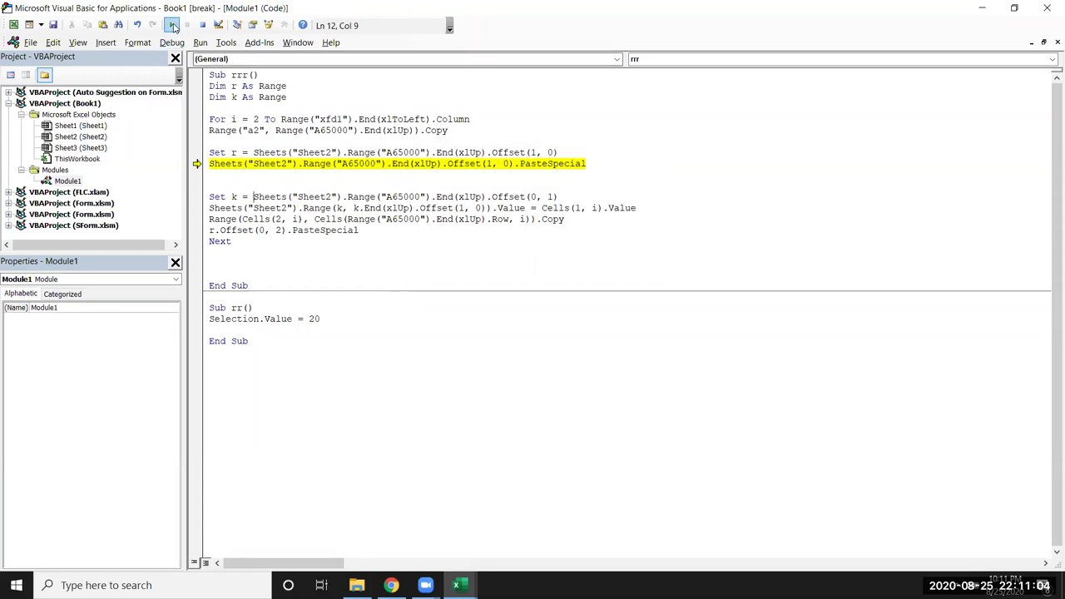
left_click(173, 26)
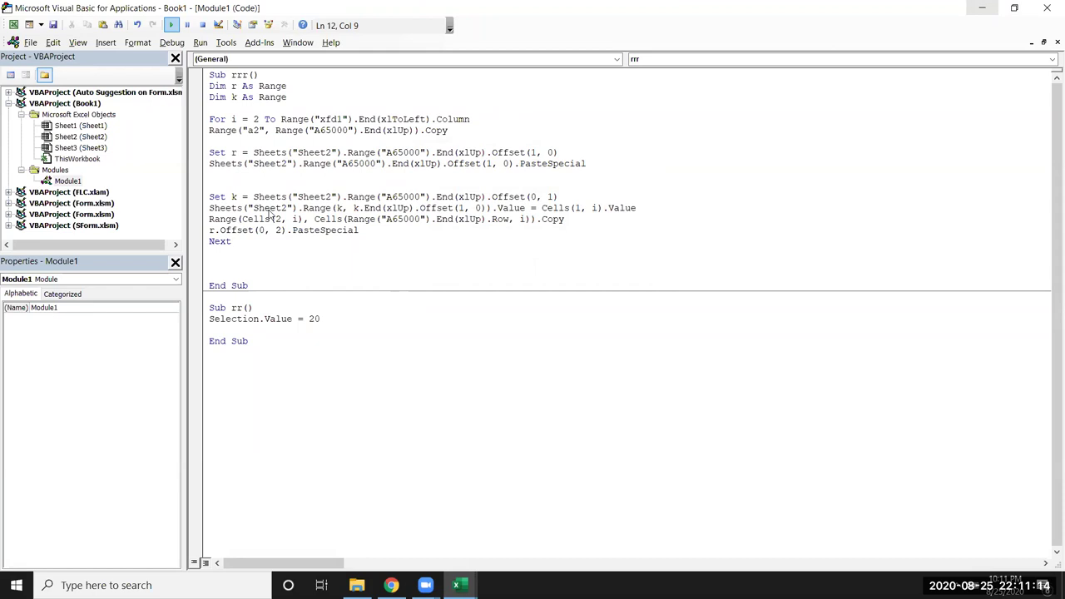
Step: Clear Sheet2's generated rows A2:C505, keeping only the Name/Date/Sales headers
key("alt+F11")
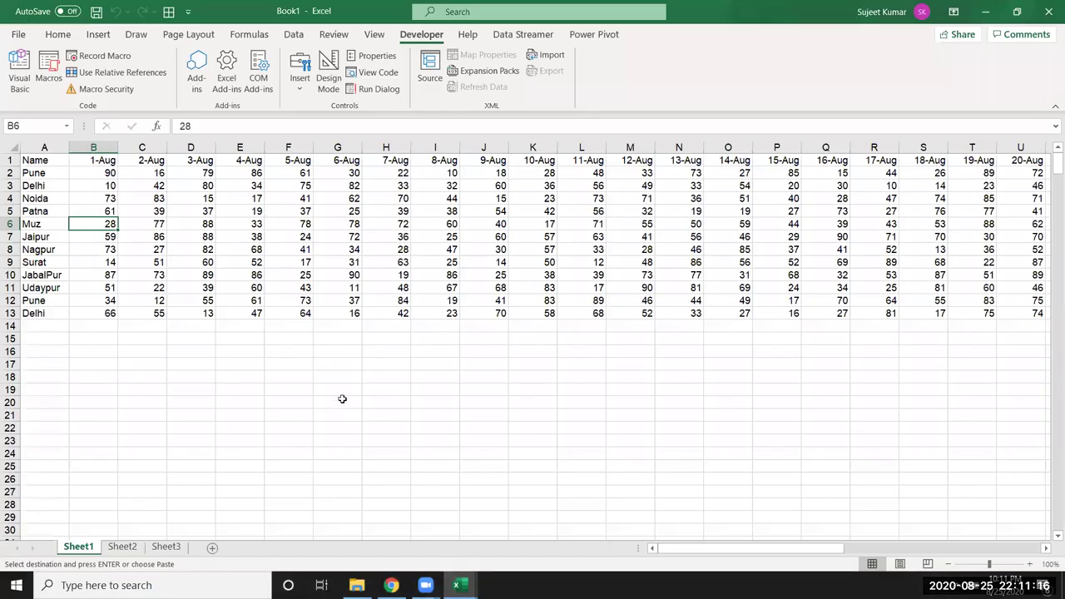
left_click(121, 546)
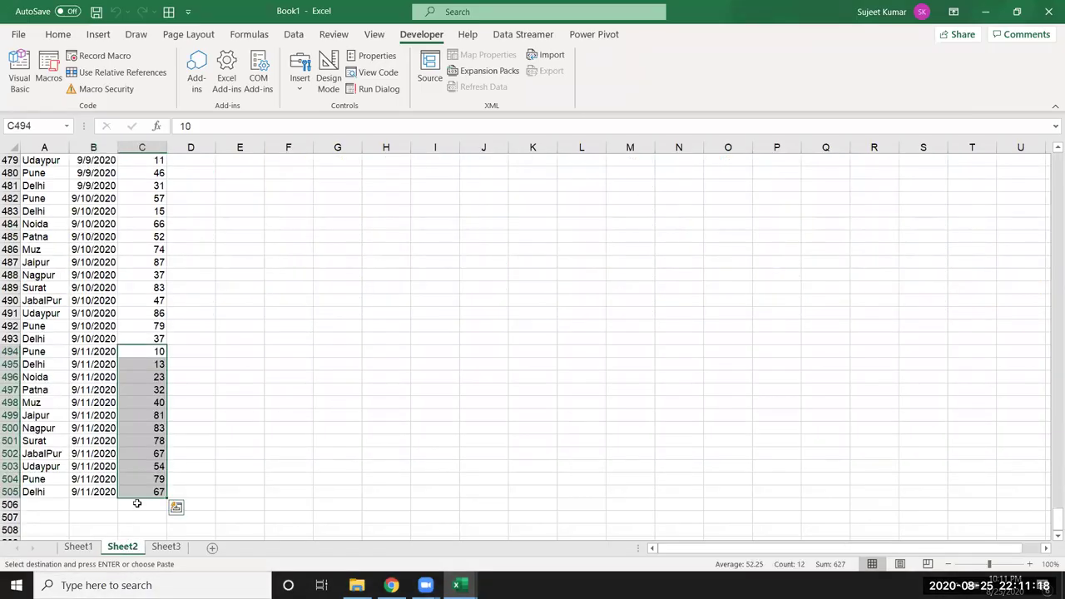
key("ctrl+Up")
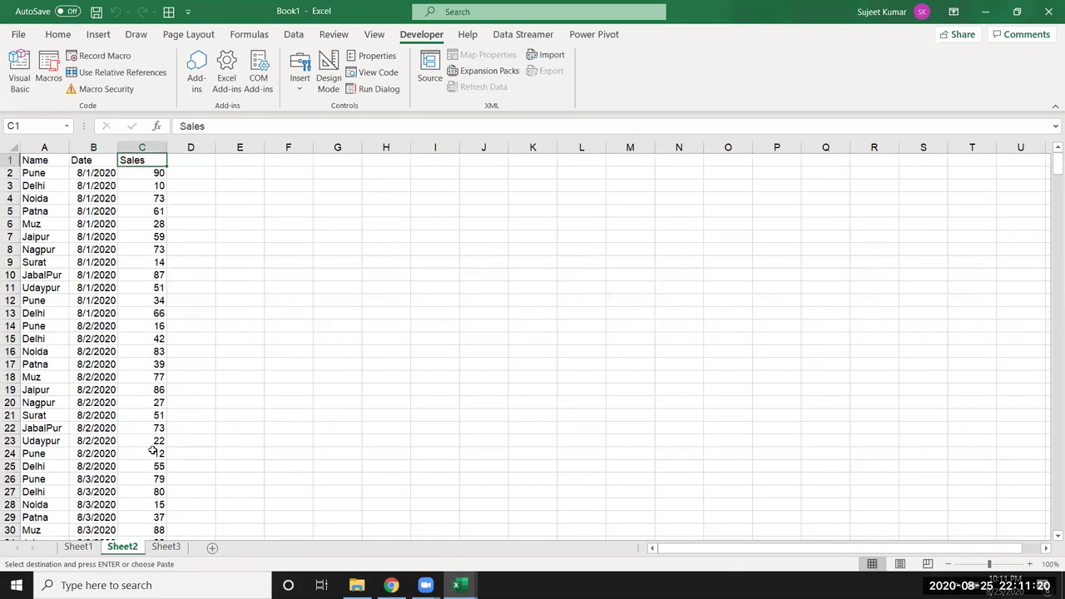
key("Left")
key("Left")
key("Down")
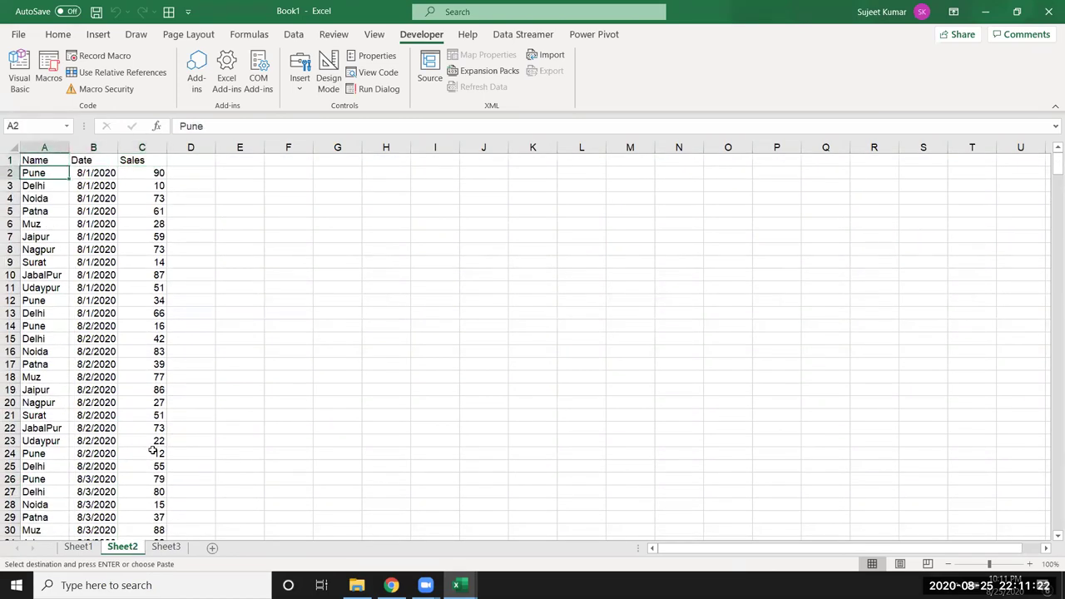
key("ctrl+shift+Right")
key("ctrl+shift+Down")
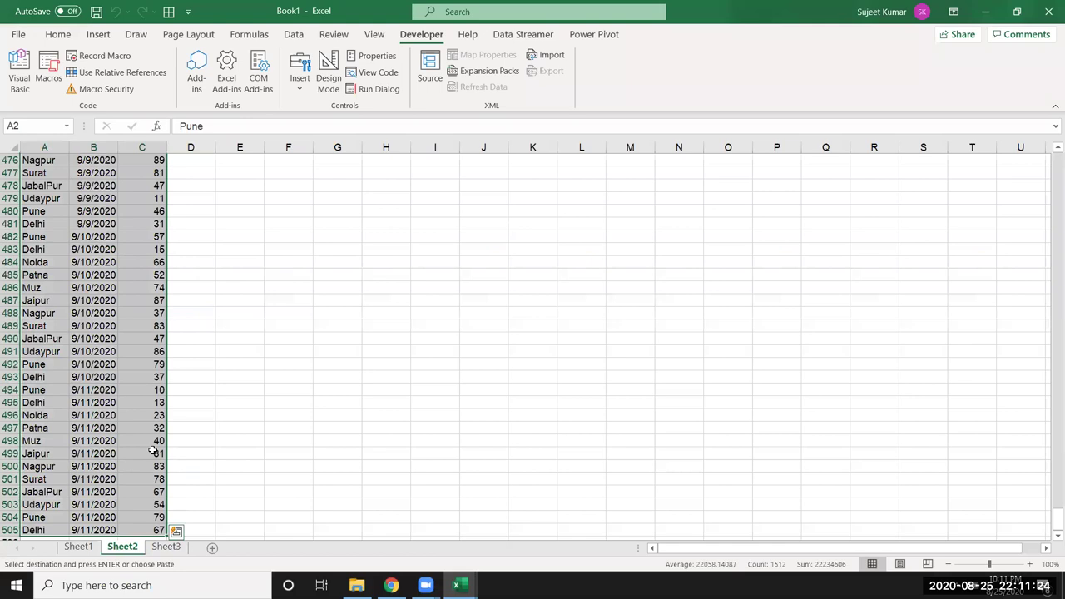
key("Delete")
key("alt+F11")
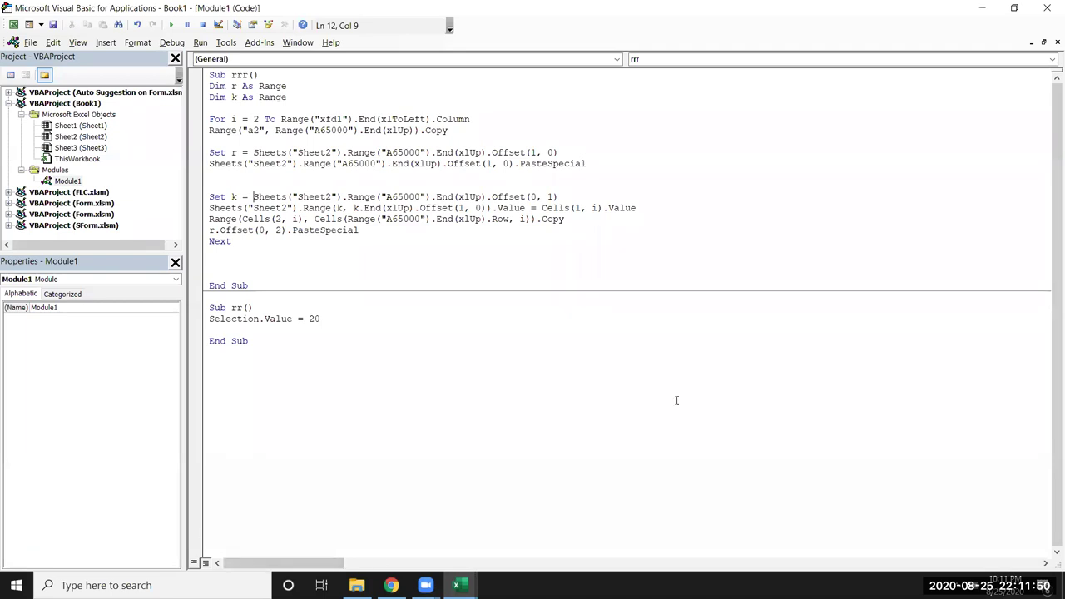
mouse_move(558, 197)
left_mouse_down()
mouse_move(244, 197)
mouse_move(253, 197)
left_mouse_up()
key("ctrl+c")
double_click(339, 208)
key("ctrl+v")
double_click(657, 208)
key("ctrl+v")
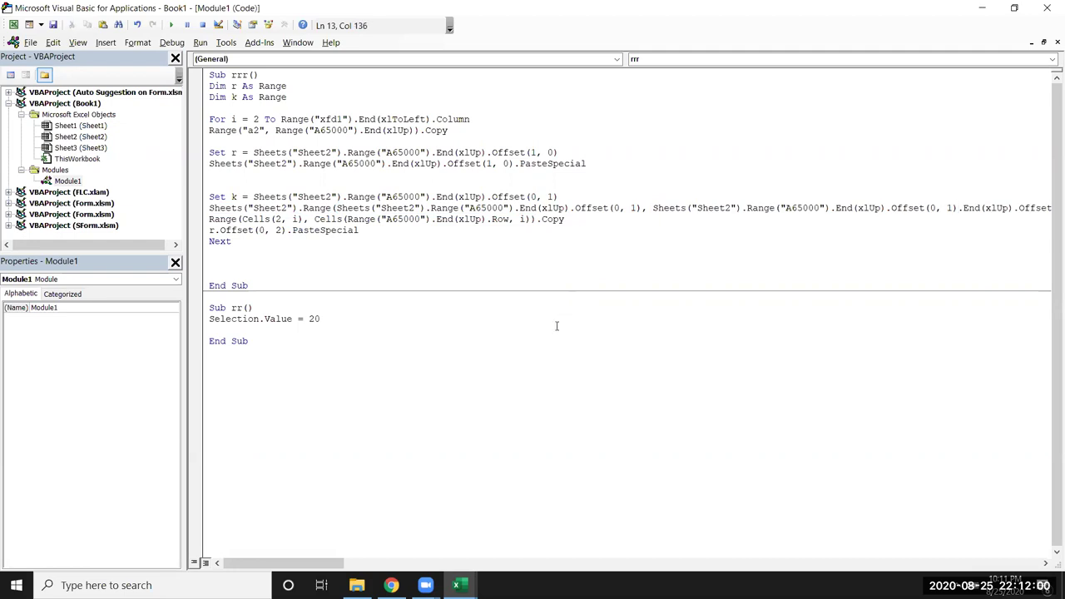
key("ctrl+z")
key("ctrl+z")
left_click(247, 198)
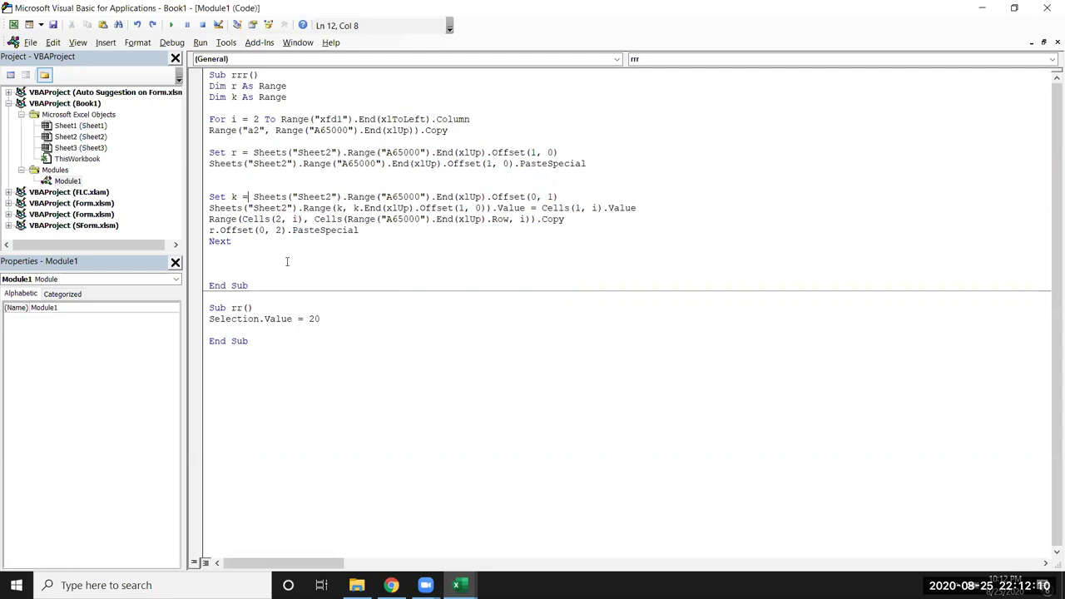
left_click_drag(214, 230, 349, 231)
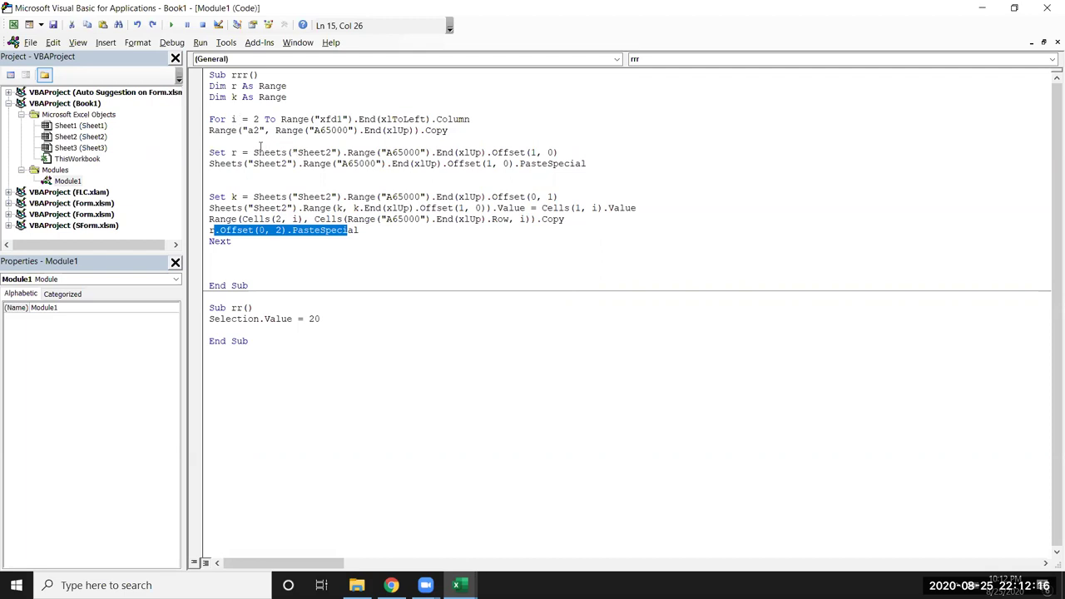
left_click_drag(253, 152, 558, 153)
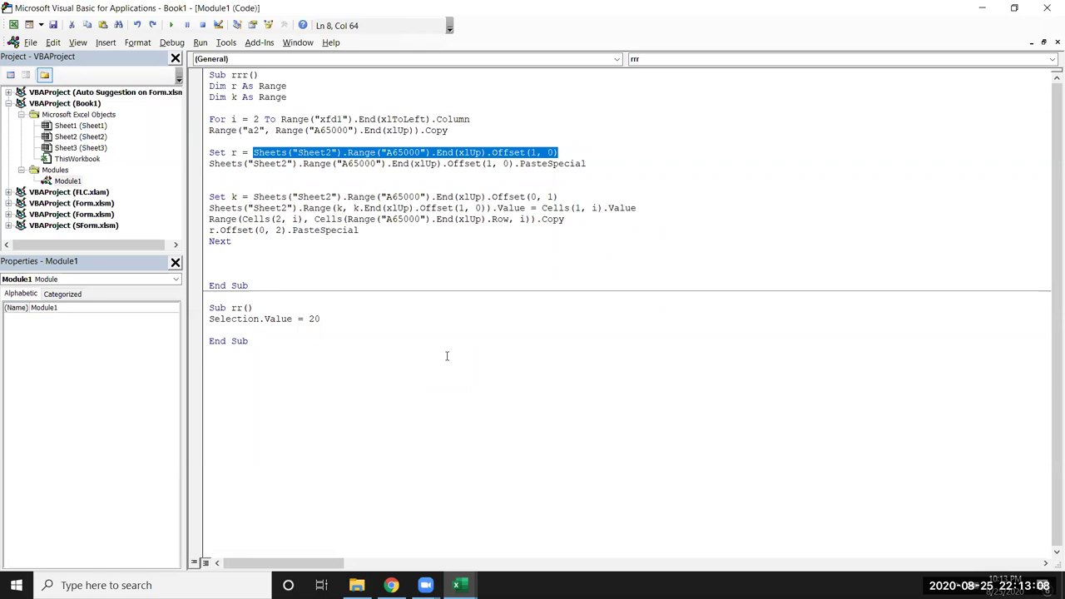
left_click_drag(254, 287, 192, 73)
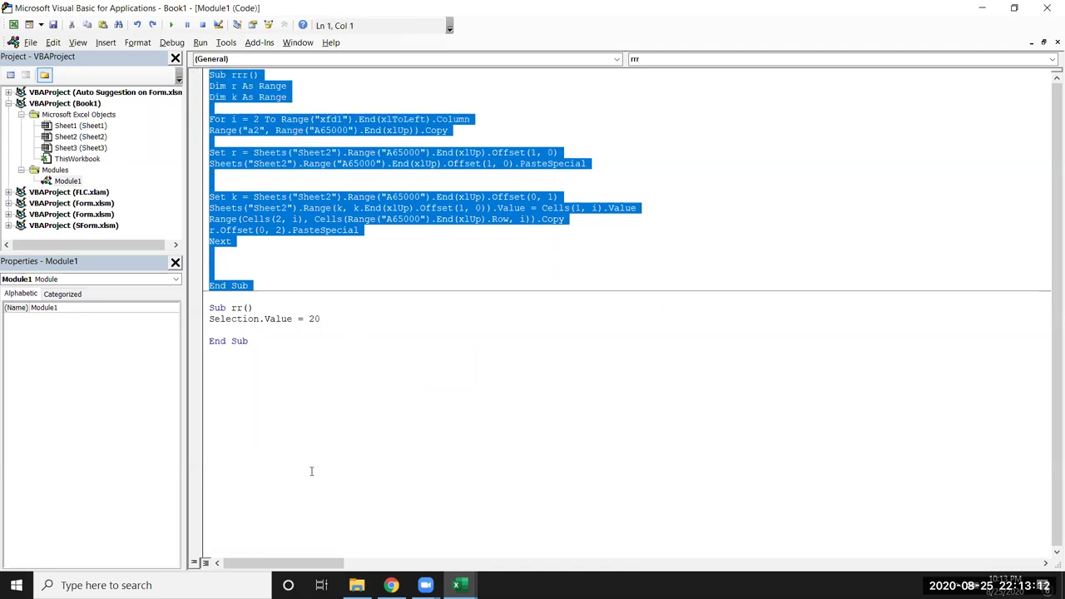